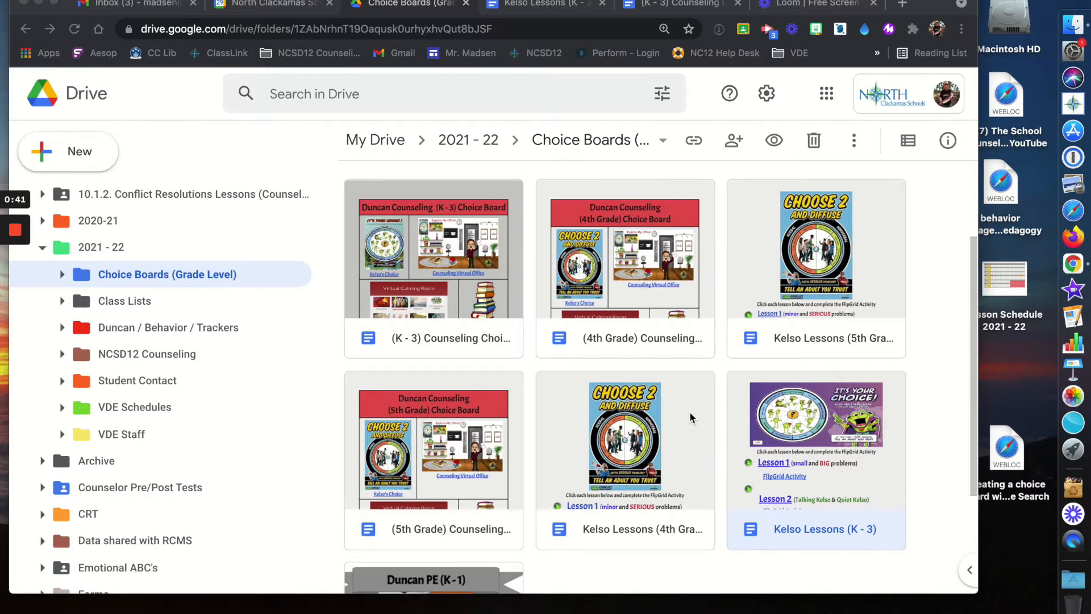
- Open the (K - 3) Counseling Choice Board document and review its cells from the title to the Under Construction boxes
left_click(692, 5)
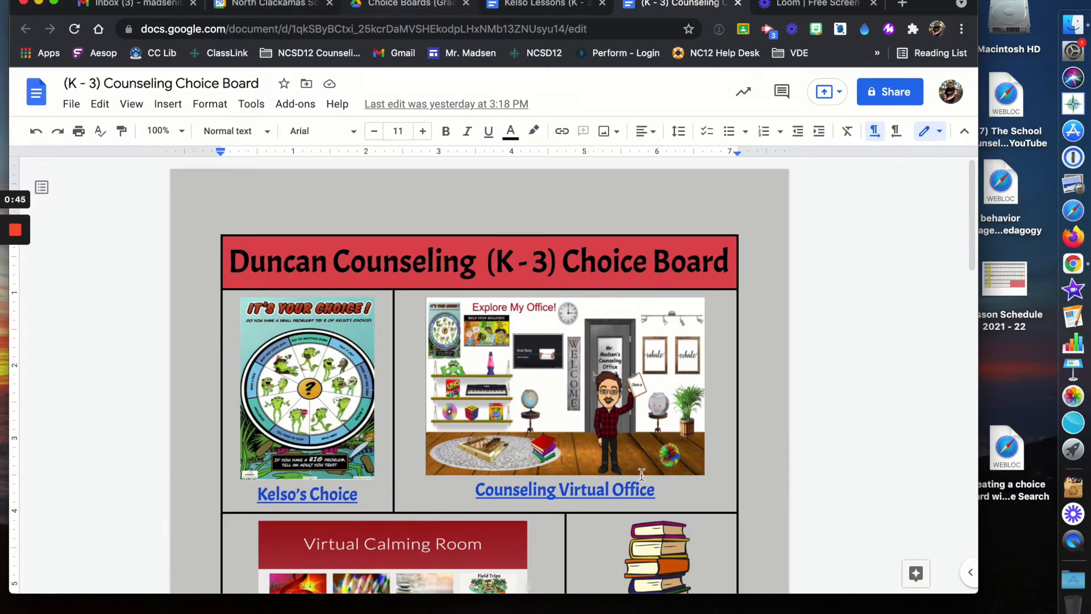
scroll(592, 442, "down", 7)
scroll(592, 442, "up", 6)
scroll(592, 442, "down", 7)
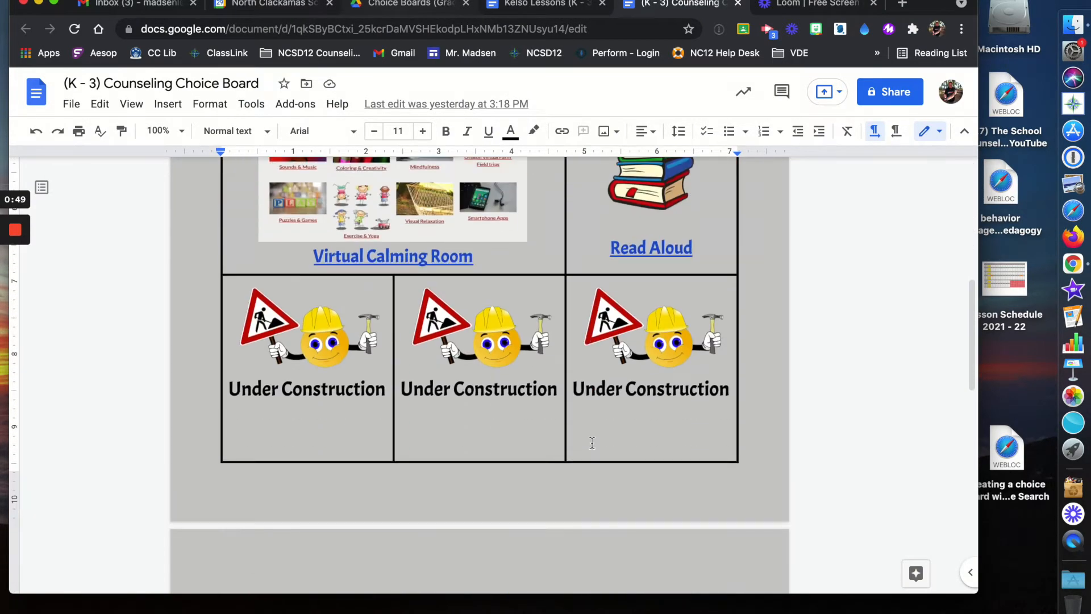
scroll(592, 442, "up", 7)
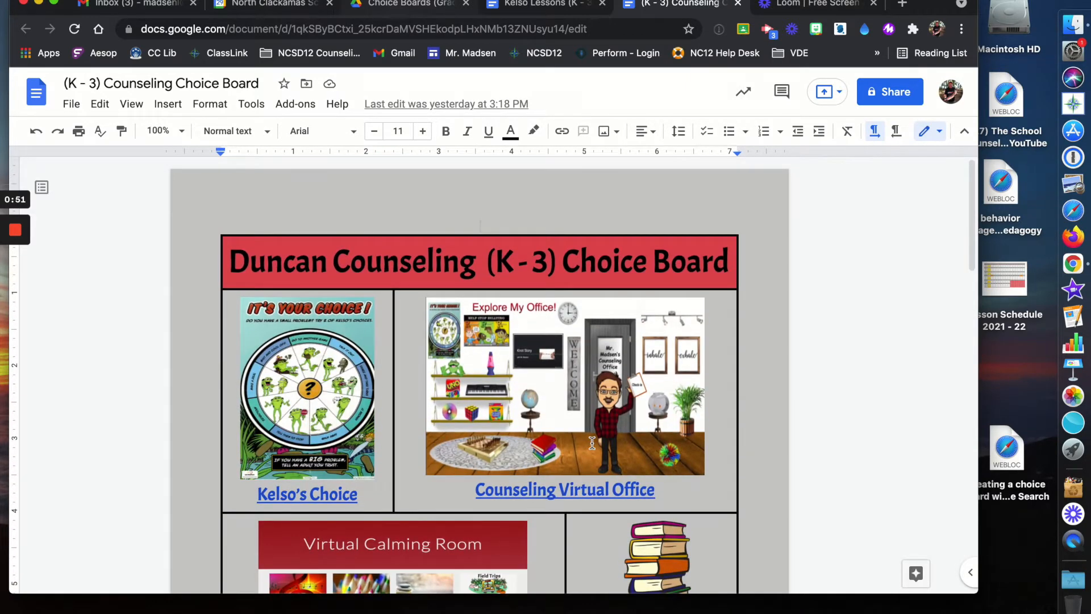
scroll(592, 442, "down", 1)
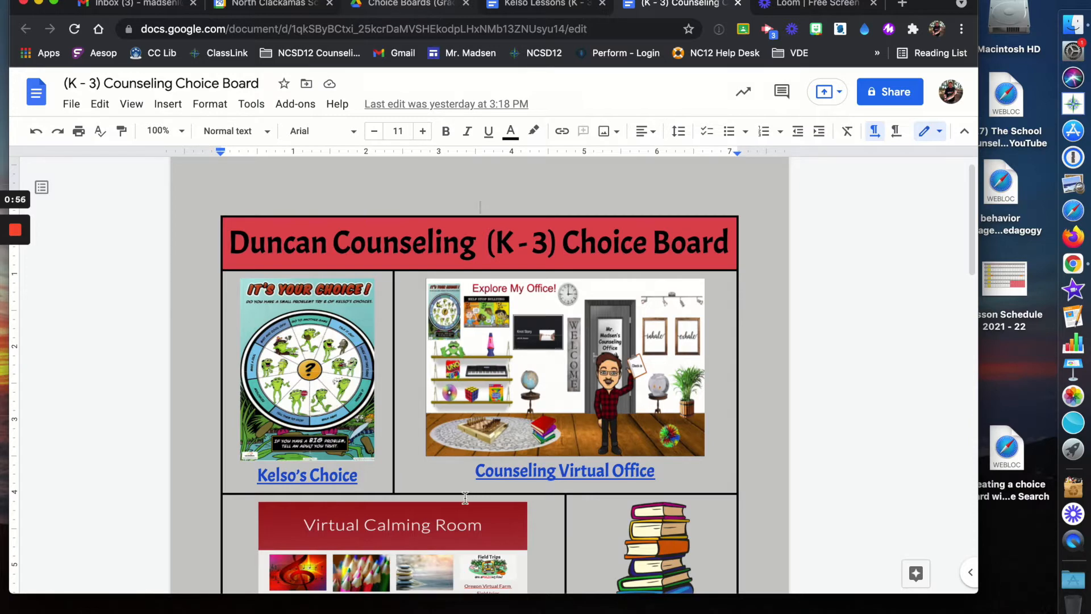
scroll(465, 498, "down", 10)
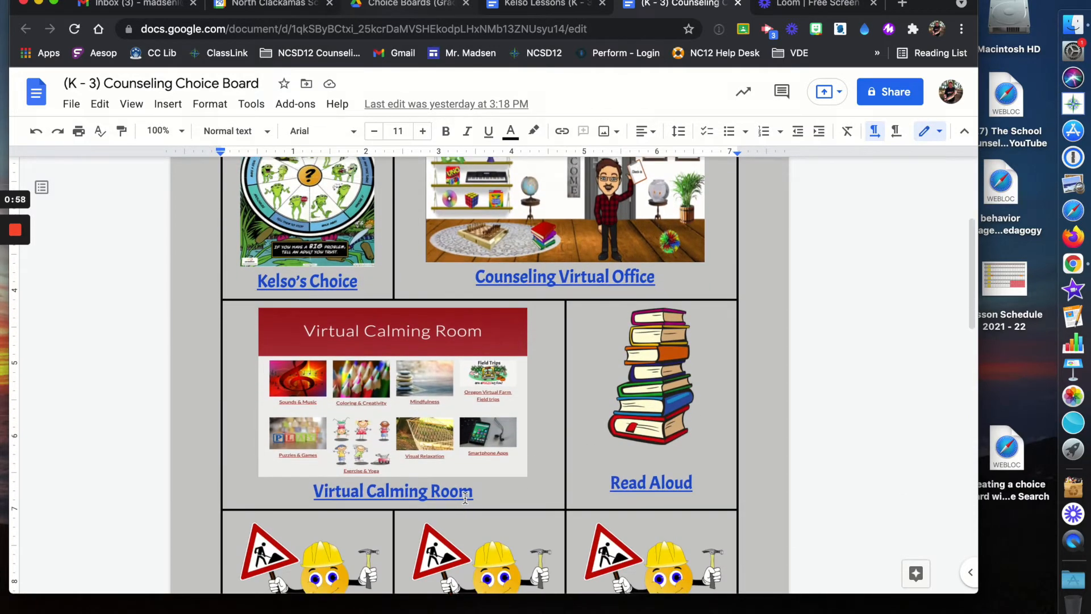
scroll(465, 498, "up", 10)
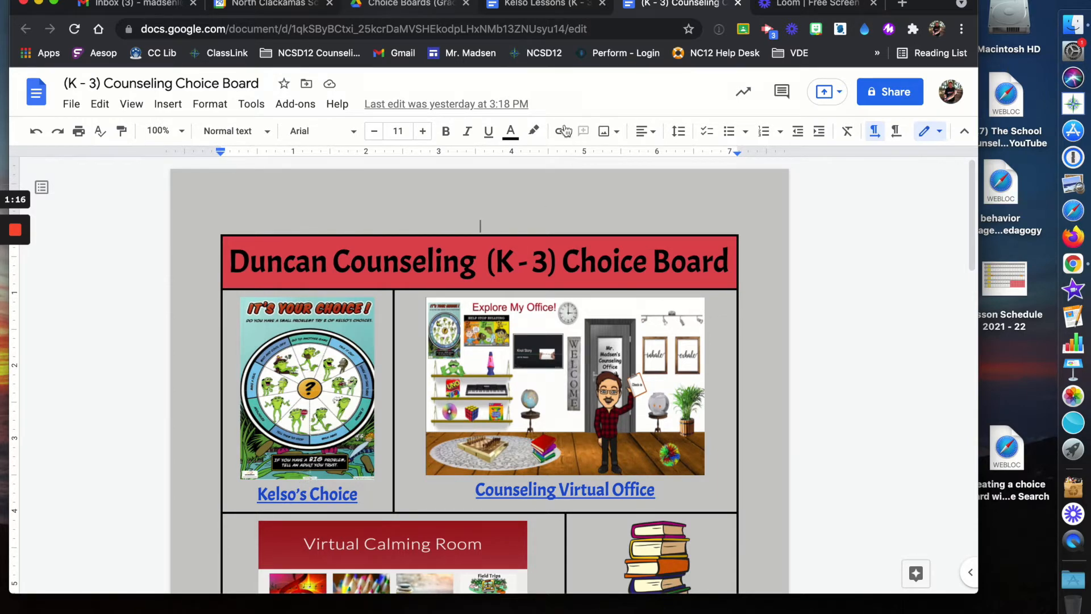
- Switch to the Kelso Lessons (K - 3) document and review its lesson and FlipGrid Activity links
left_click(549, 7)
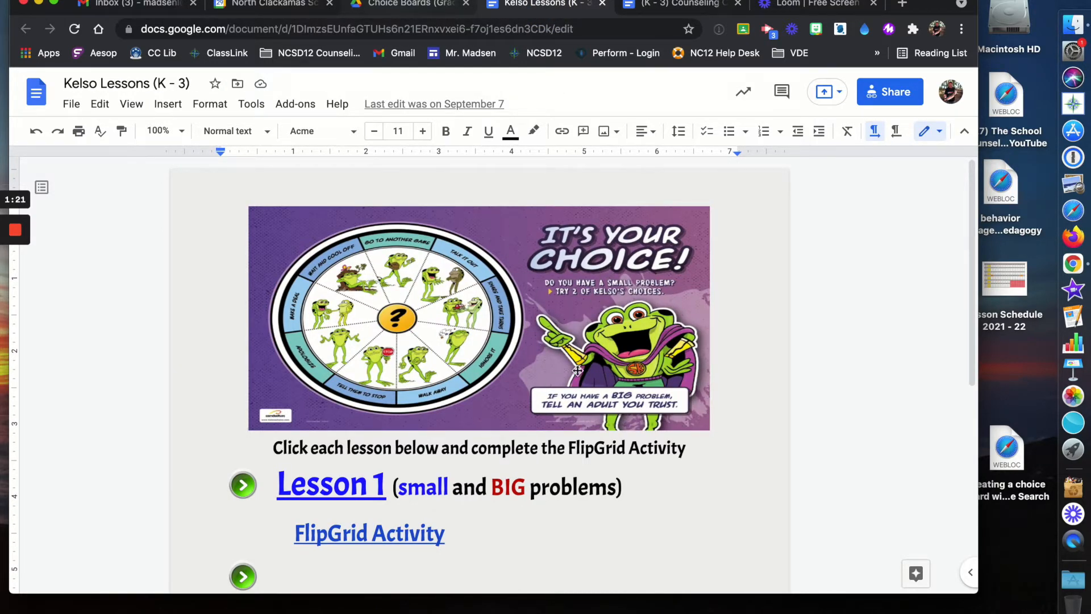
scroll(606, 380, "down", 5)
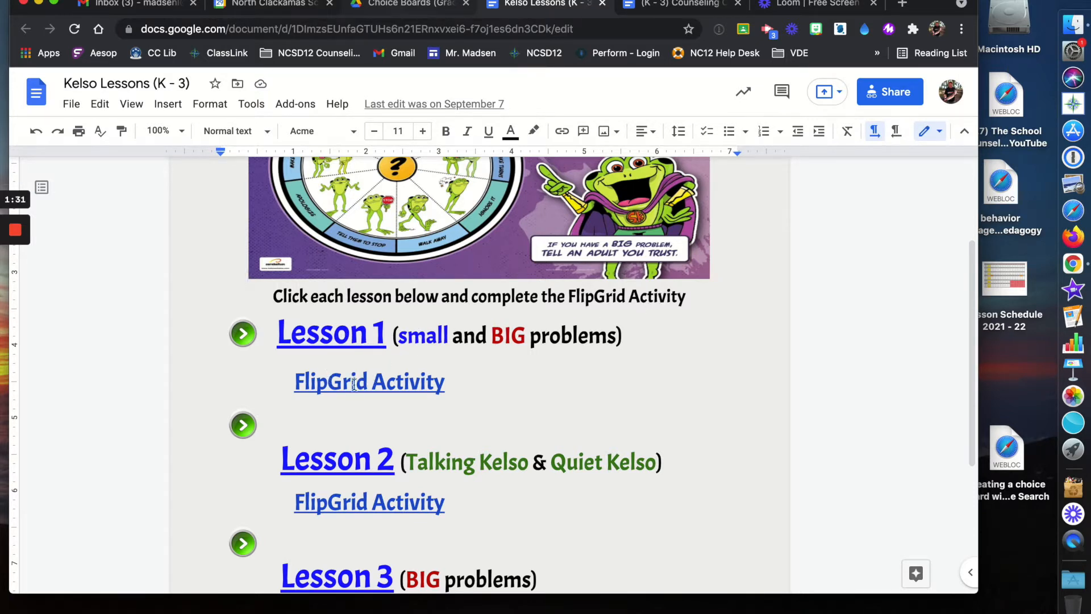
scroll(361, 387, "down", 3)
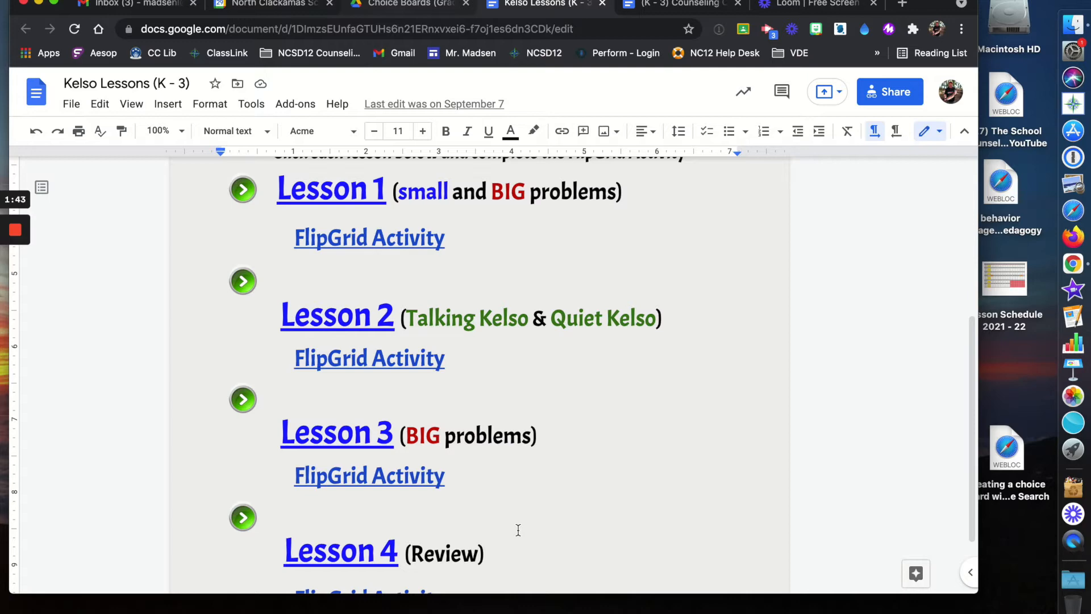
scroll(518, 530, "up", 3)
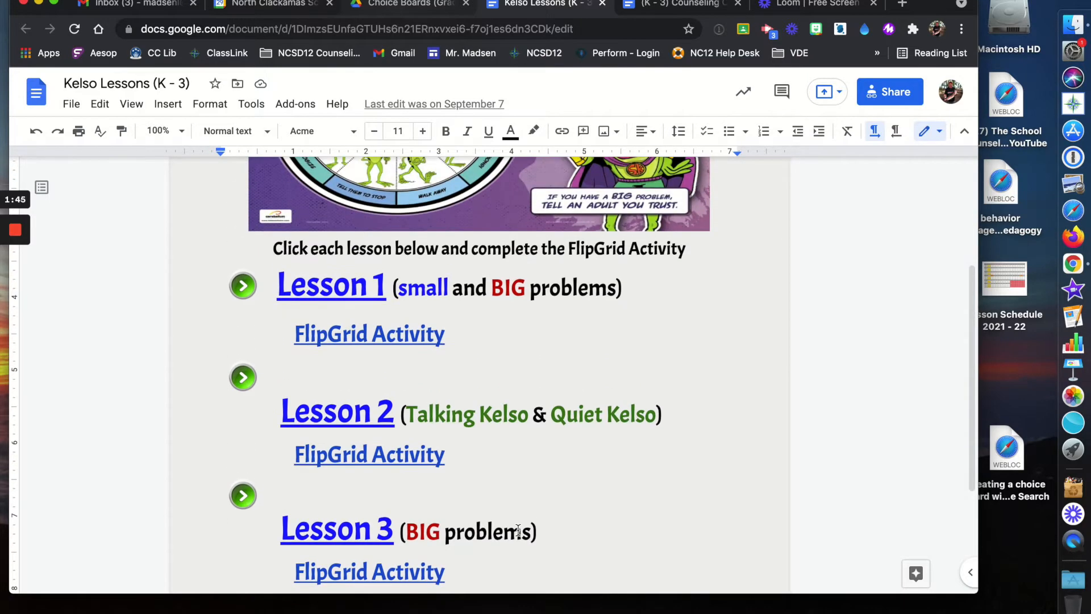
scroll(400, 428, "up", 3)
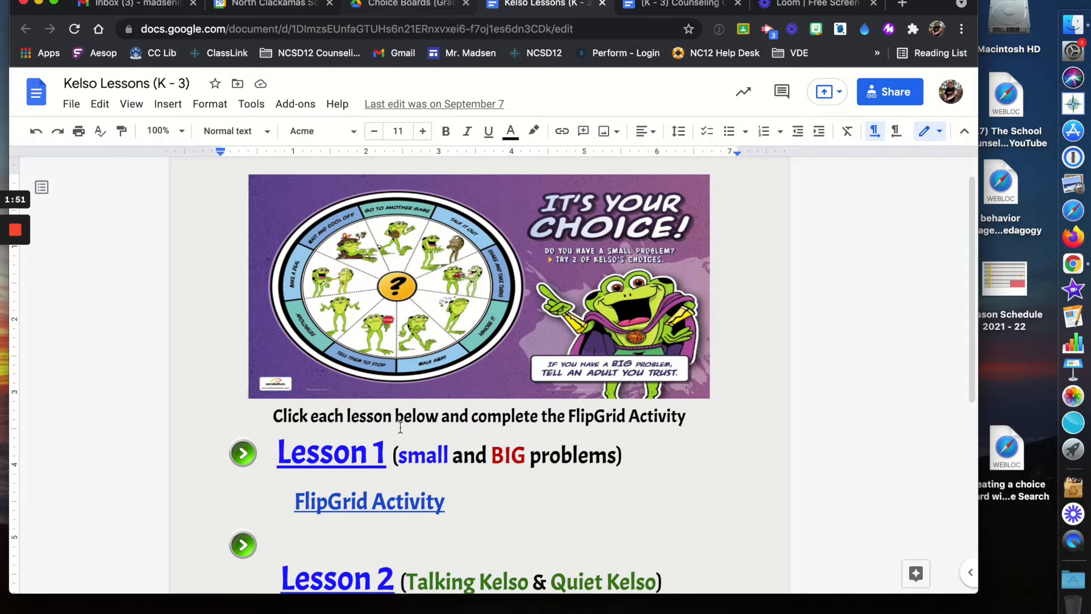
scroll(401, 427, "up", 1)
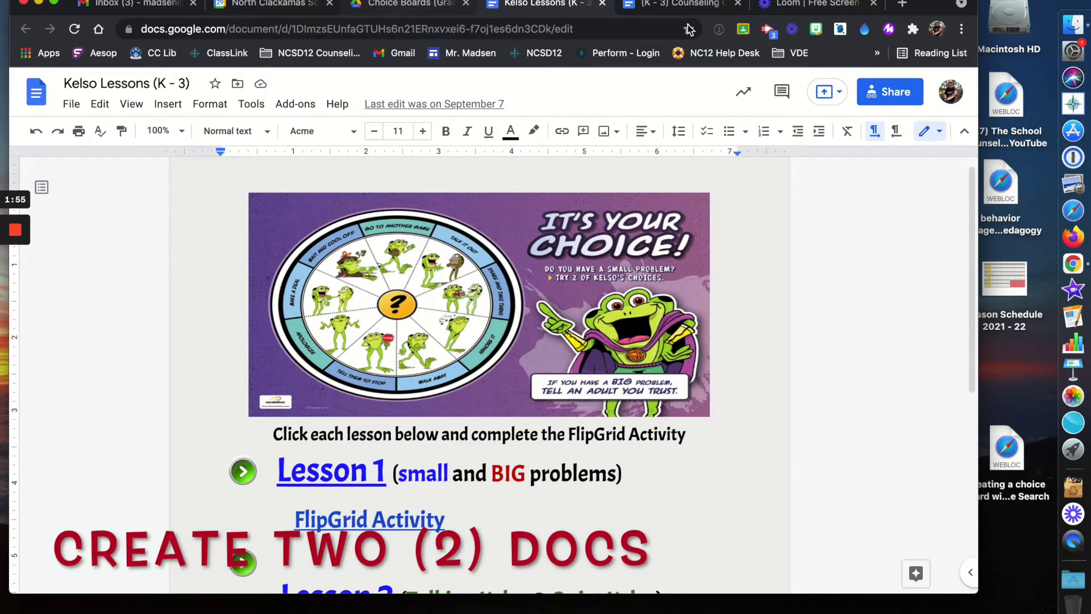
- Compare the (K - 3) Counseling Choice Board with the linked lesson list in the Kelso Lessons (K - 3) document
left_click(695, 5)
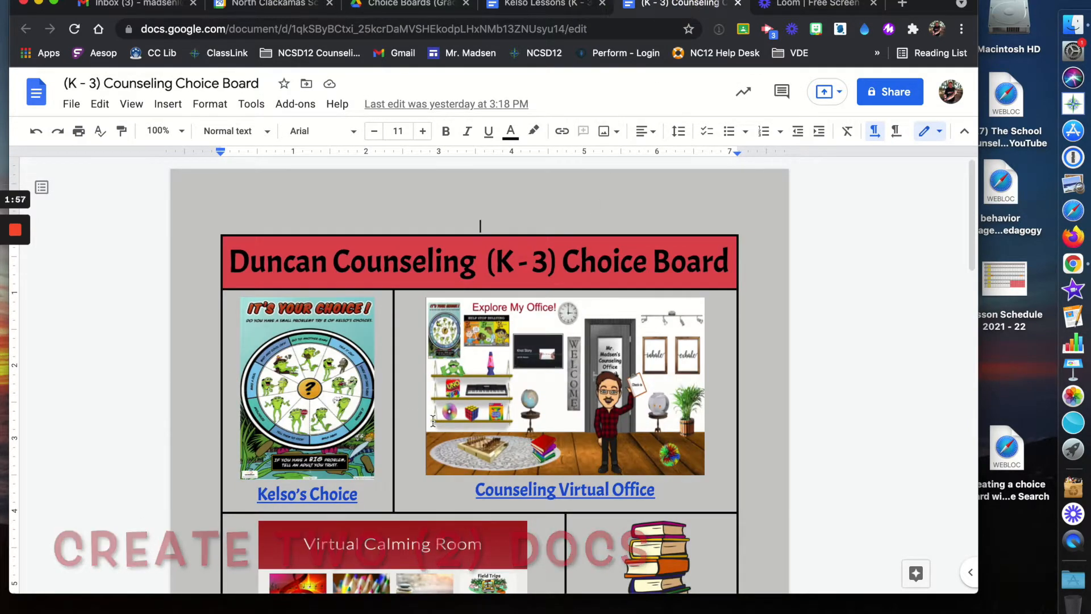
scroll(550, 510, "down", 5)
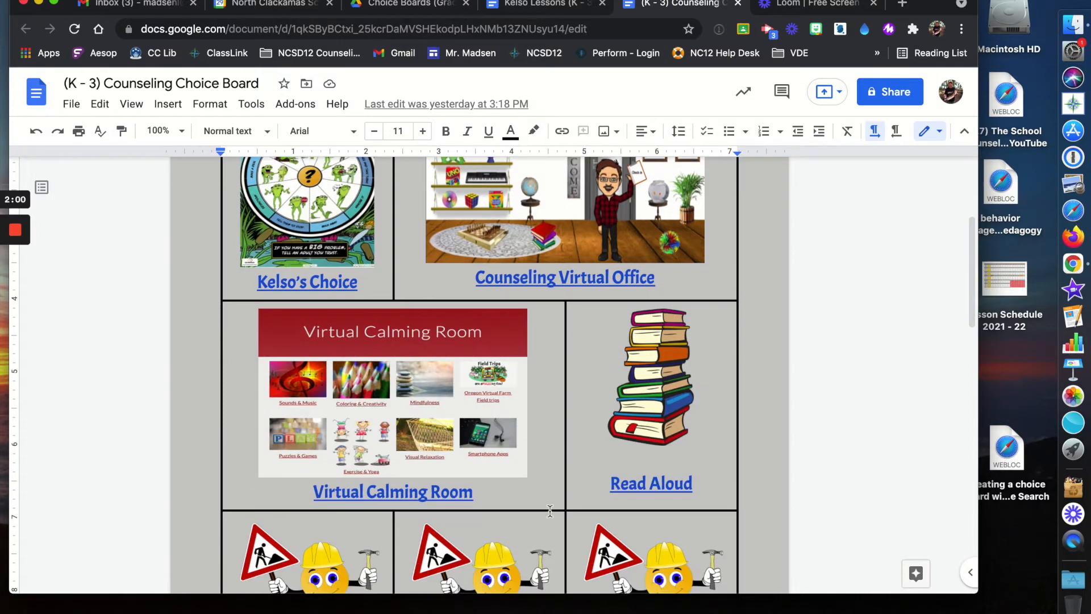
scroll(549, 510, "up", 5)
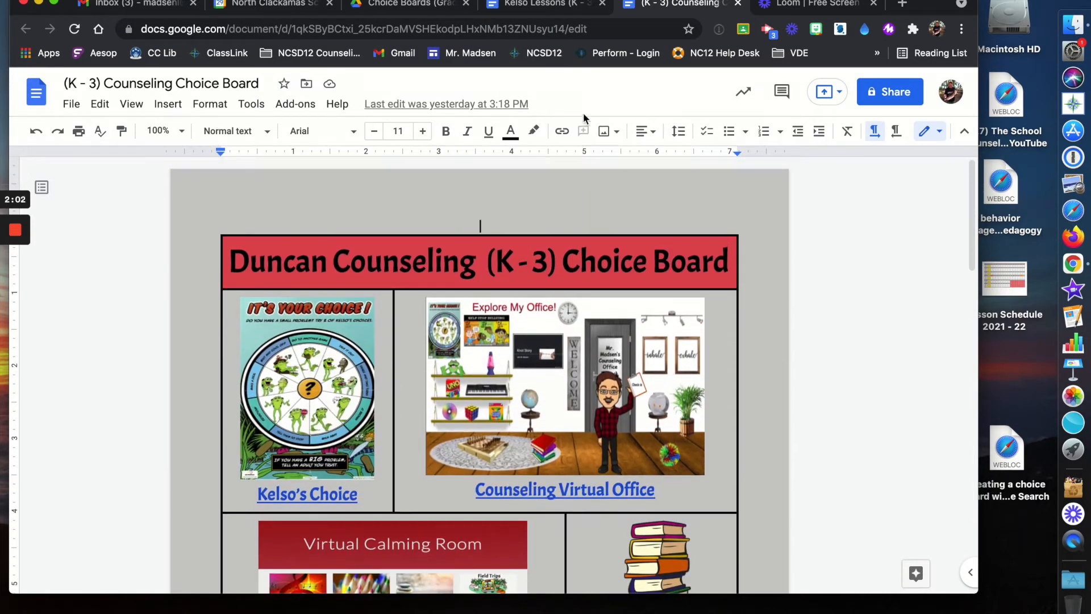
left_click(549, 9)
scroll(469, 325, "down", 3)
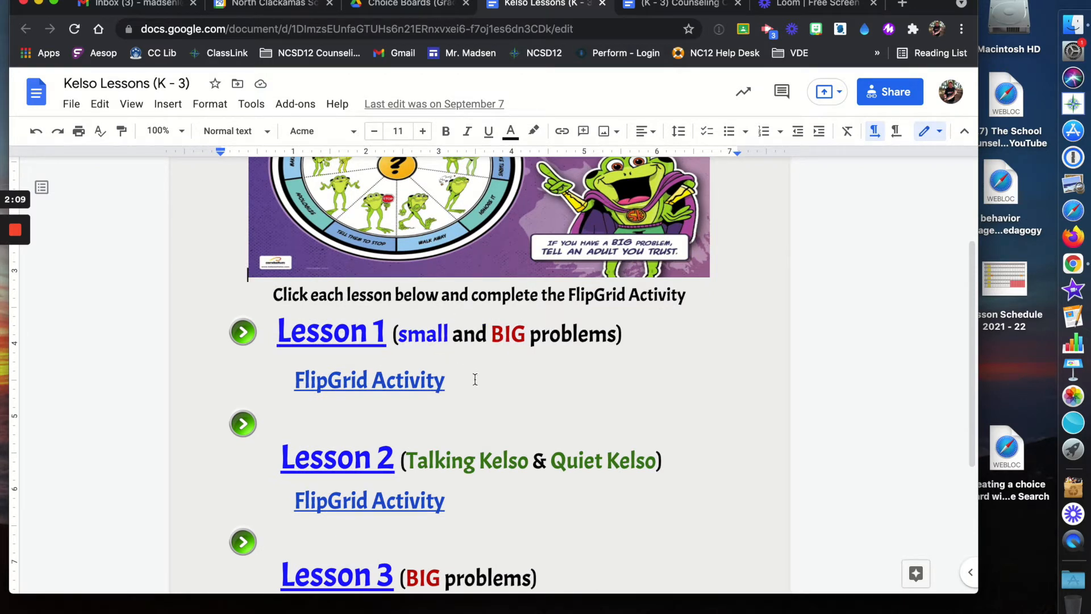
scroll(460, 583, "down", 4)
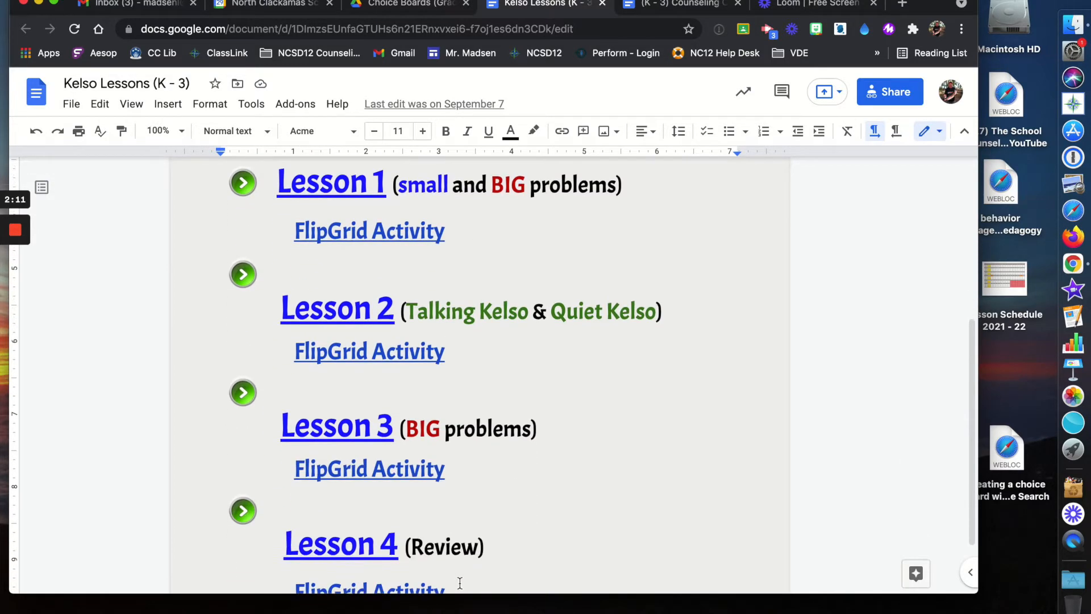
scroll(459, 583, "up", 7)
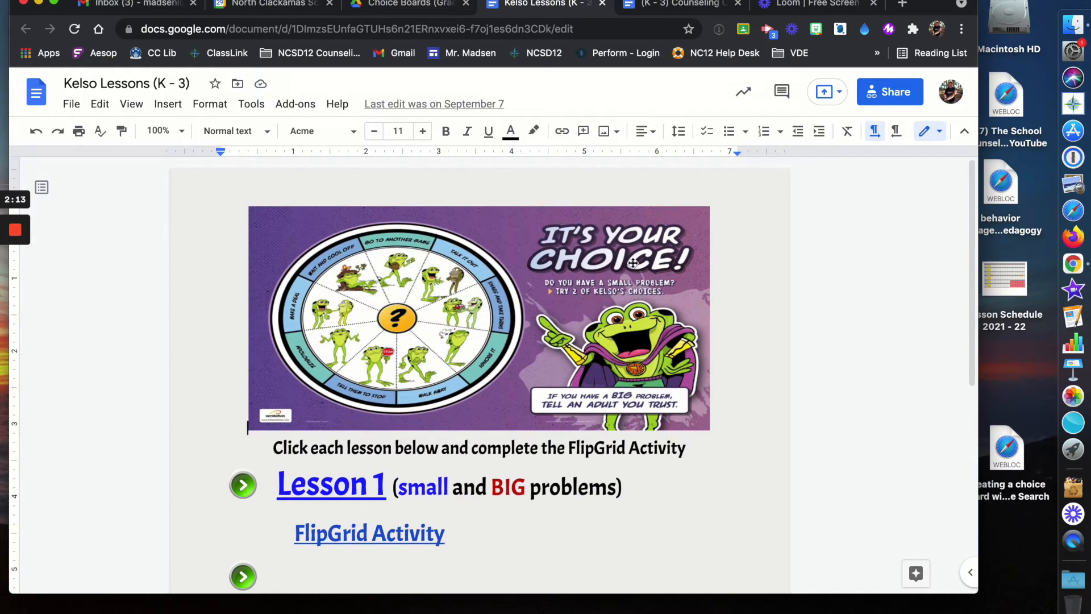
- Return to the (K - 3) choice board and examine its Counseling Virtual Office, Virtual Calming Room and Read Aloud cells
left_click(684, 7)
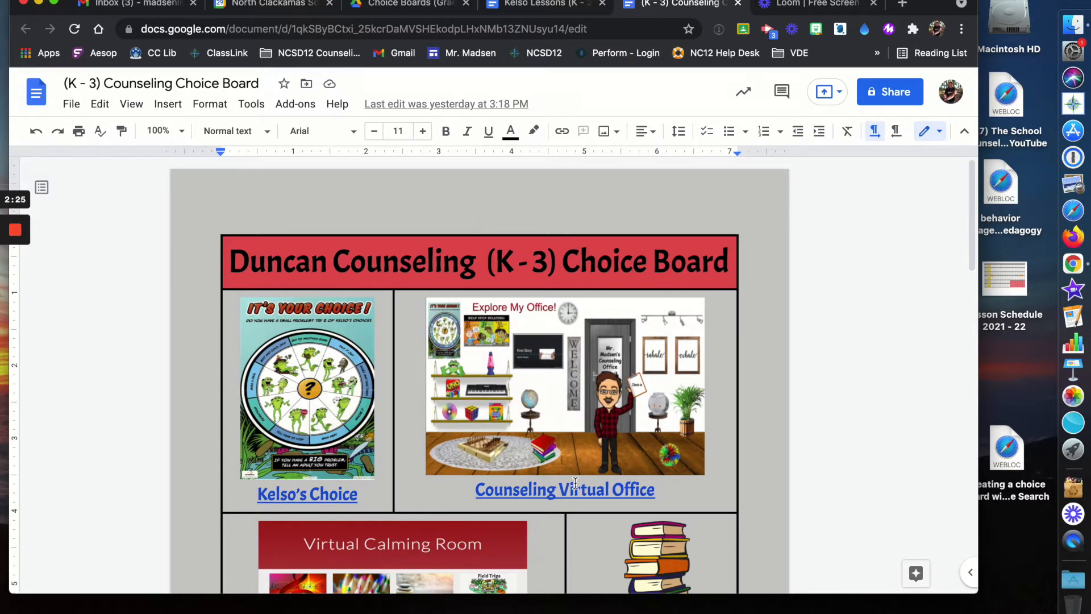
scroll(575, 483, "down", 5)
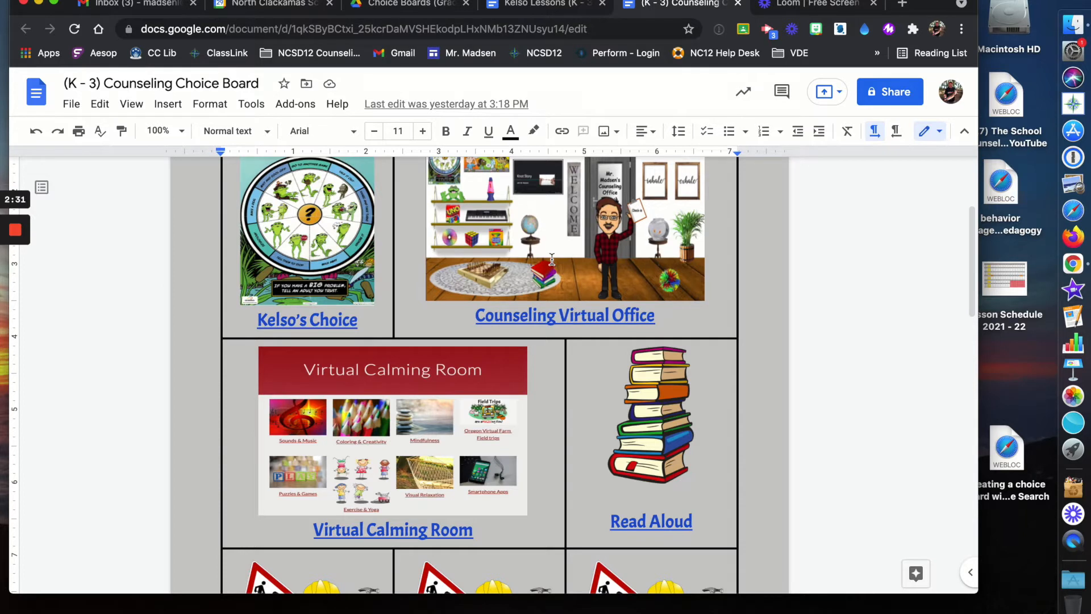
scroll(548, 267, "up", 2)
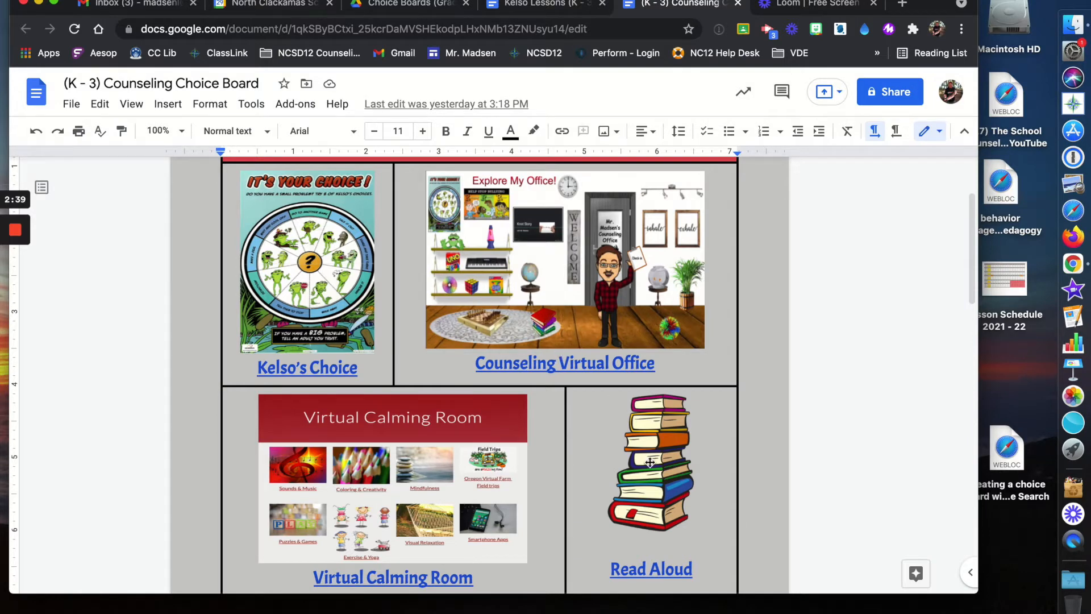
scroll(649, 463, "down", 3)
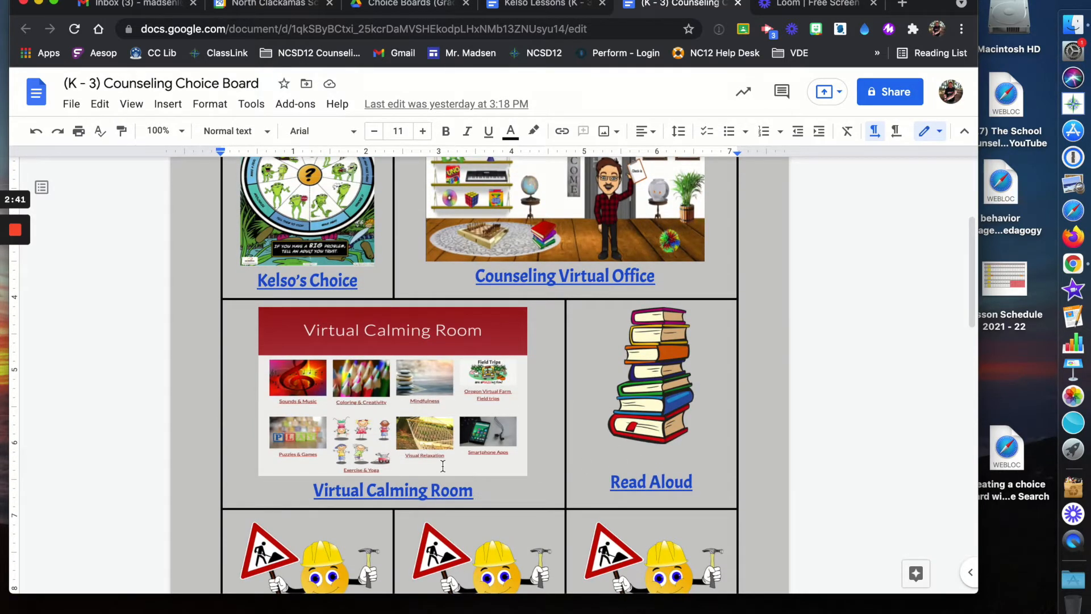
scroll(443, 466, "up", 8)
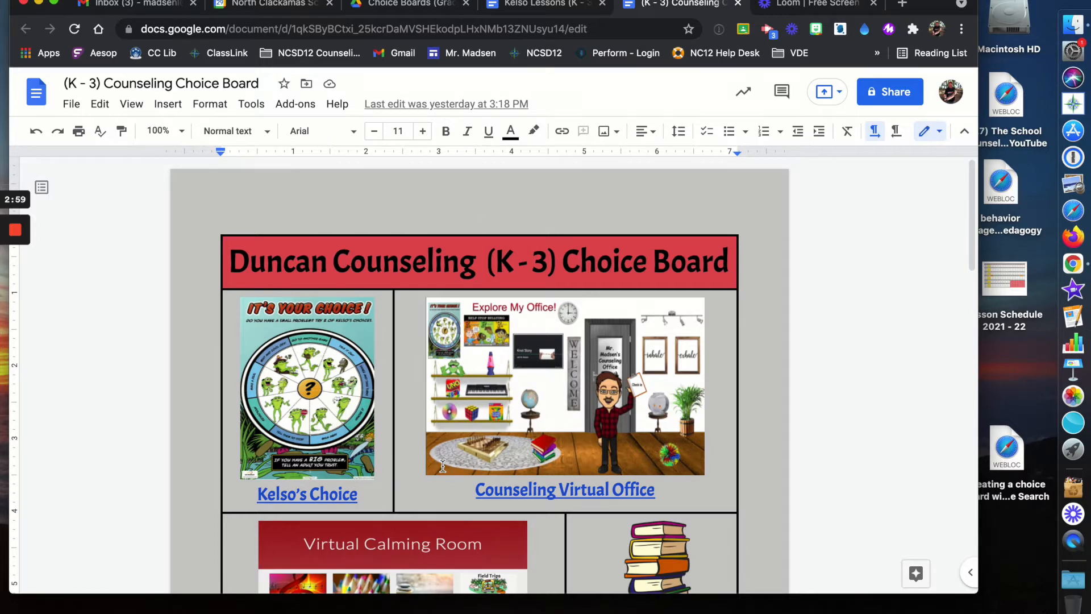
- Create a new blank Google Docs document in the Choice Boards (Grade Level) folder in Drive
left_click(411, 13)
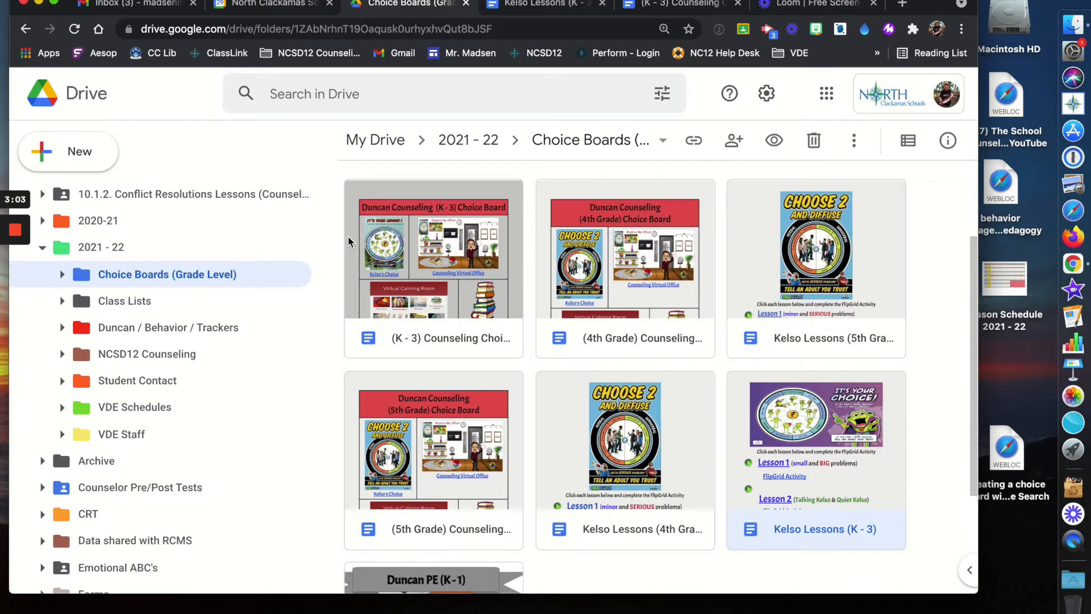
left_click(77, 157)
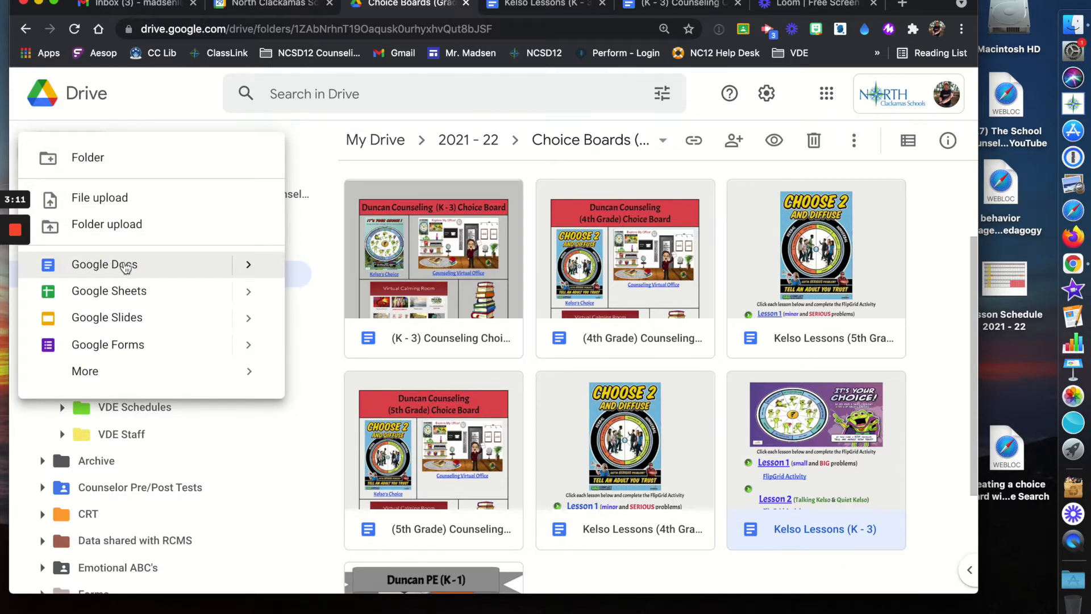
left_click(125, 267)
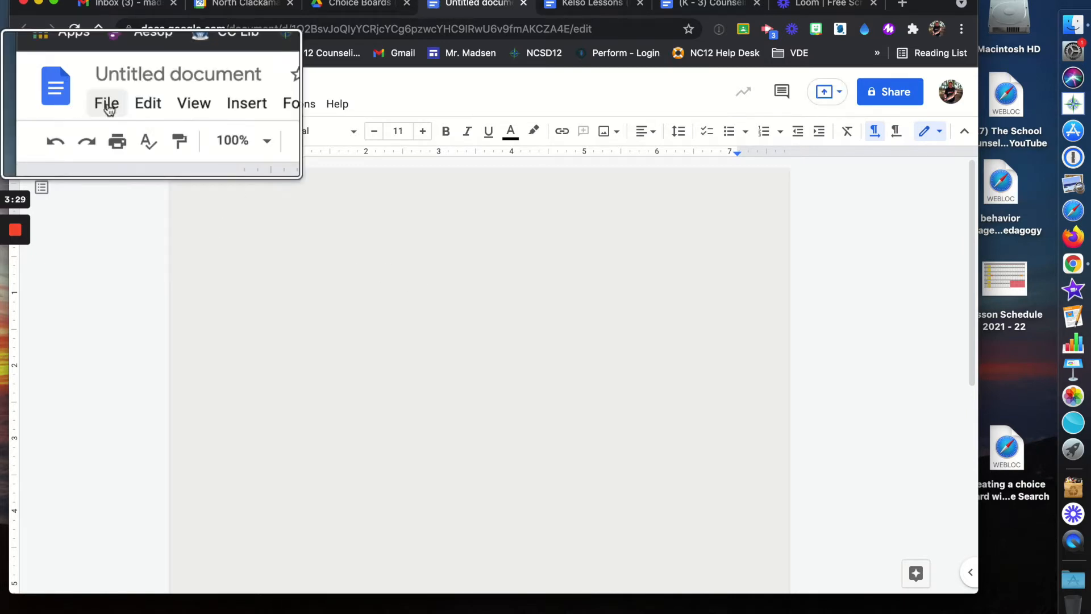
- Set the page color of the whole untitled document to gray in the page setup
left_click(73, 106)
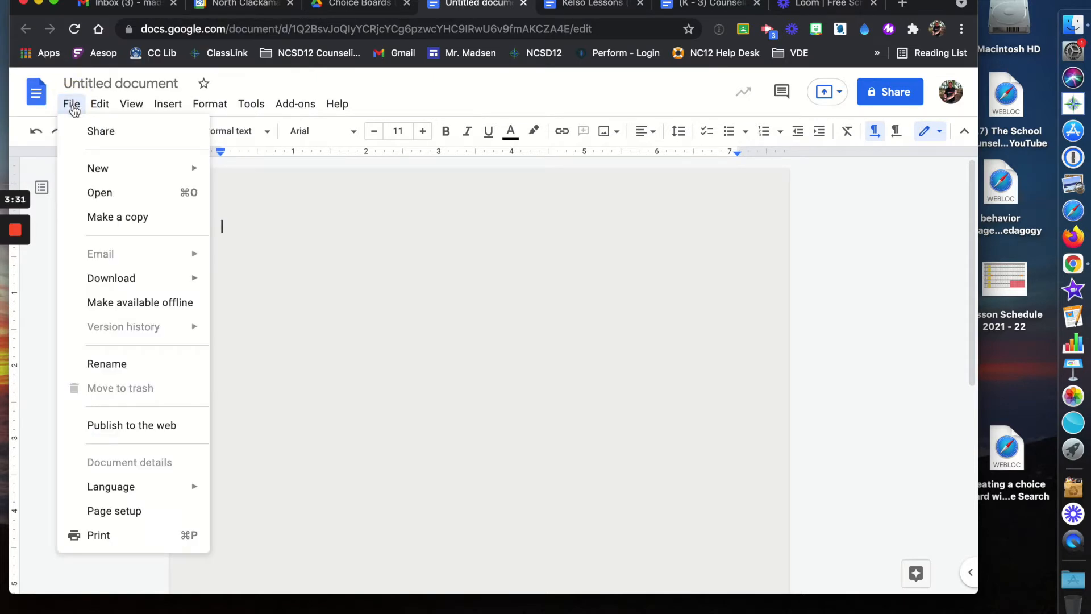
left_click(125, 514)
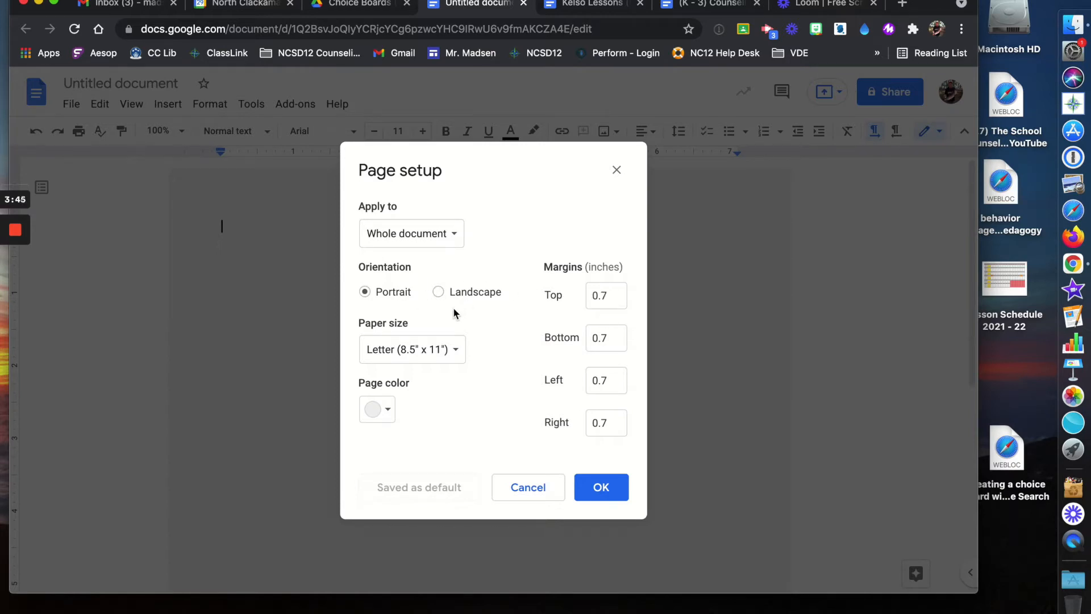
left_click(389, 410)
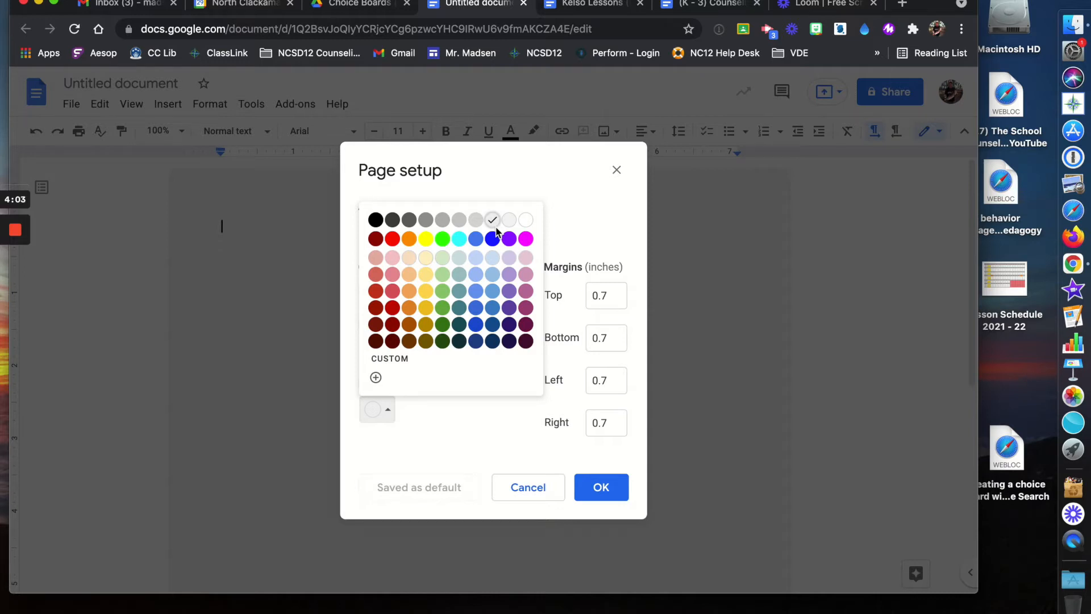
left_click(461, 222)
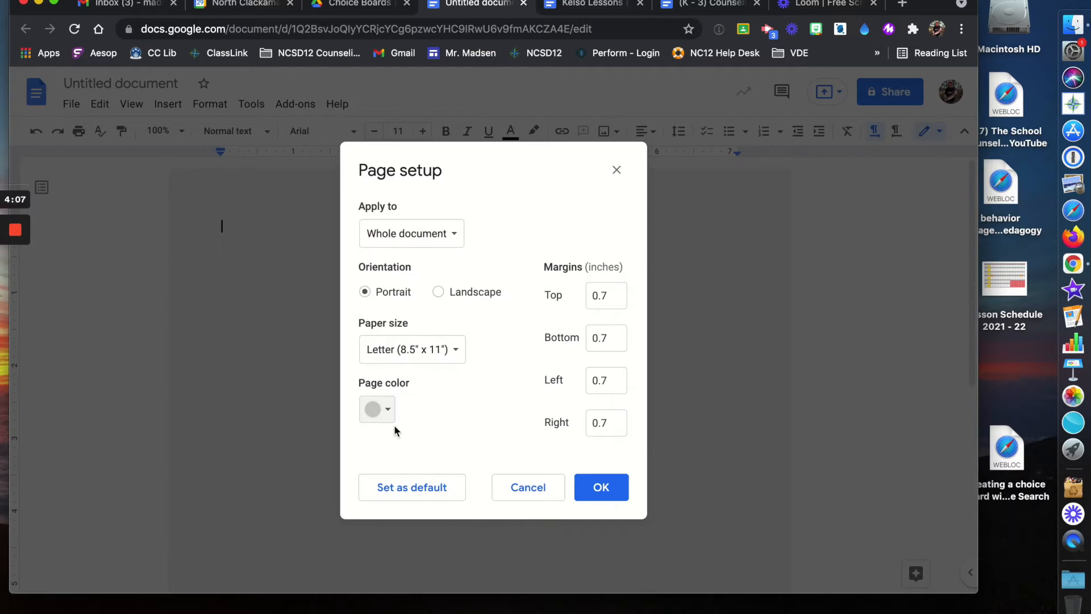
left_click(607, 488)
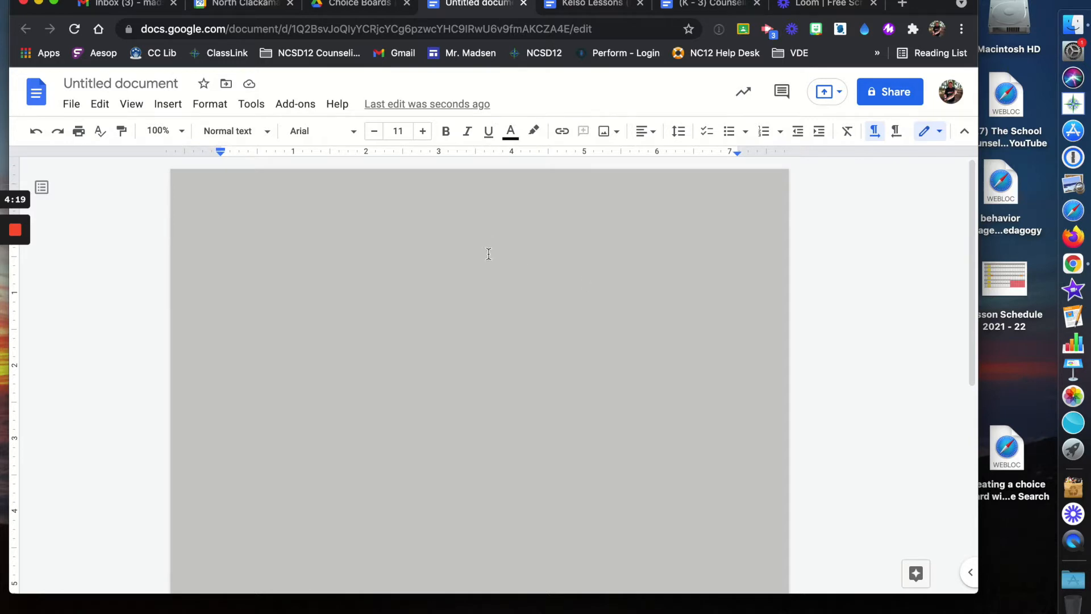
- Check the row and column layout of the table in the (K - 3) Counseling Choice Board as a model for the new document
left_click(173, 108)
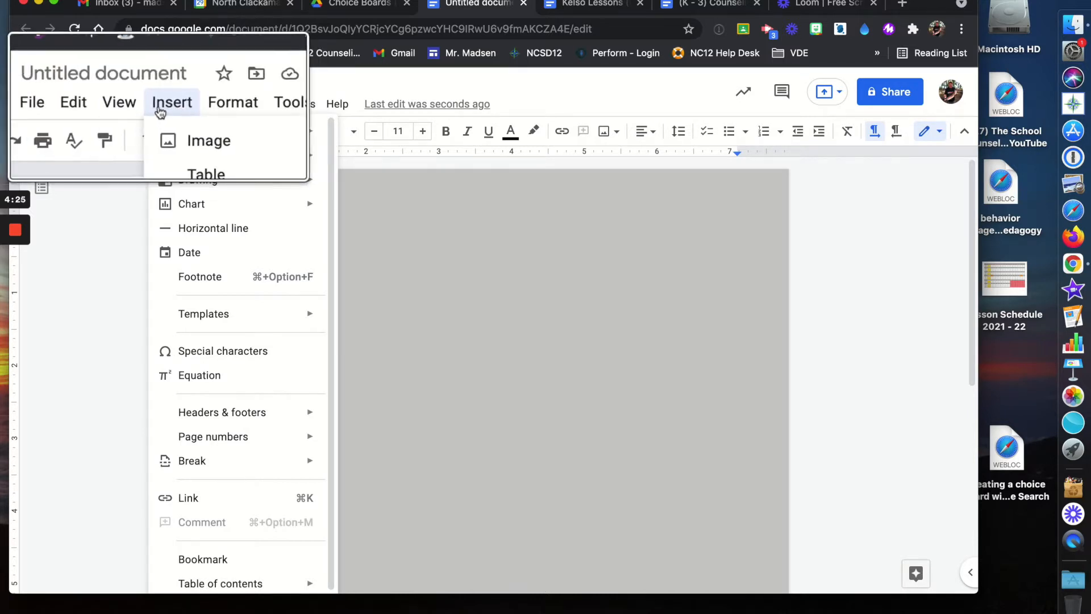
mouse_move(188, 160)
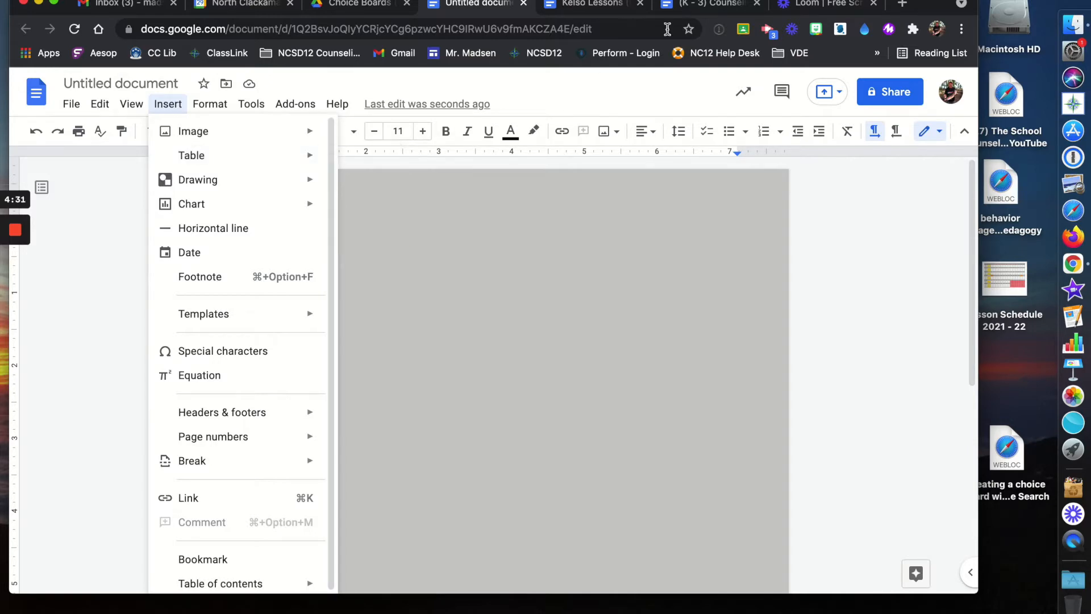
left_click(711, 10)
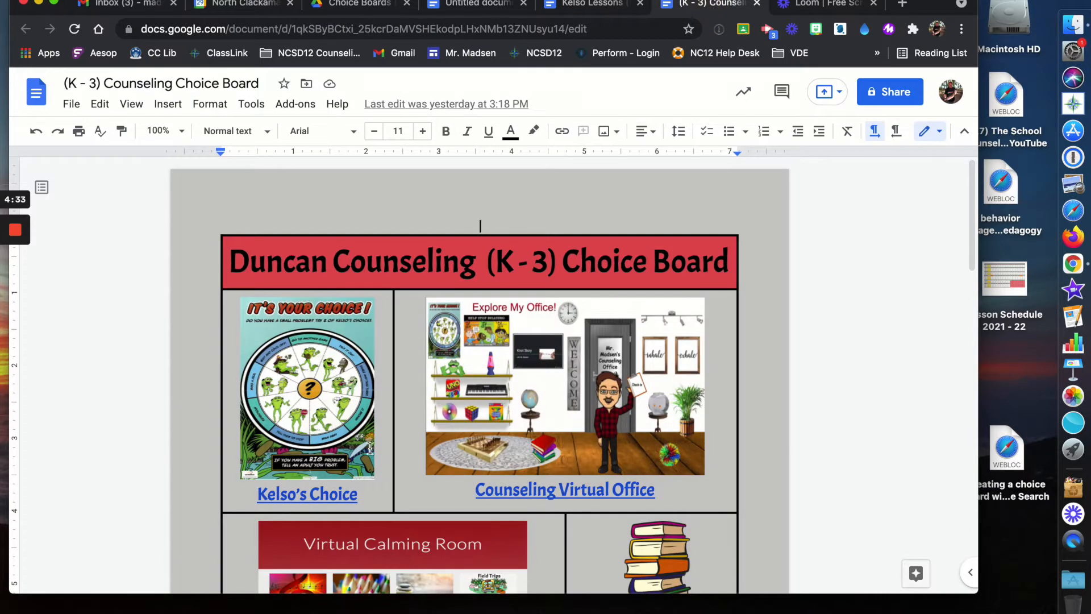
scroll(365, 452, "down", 5)
scroll(364, 452, "down", 2)
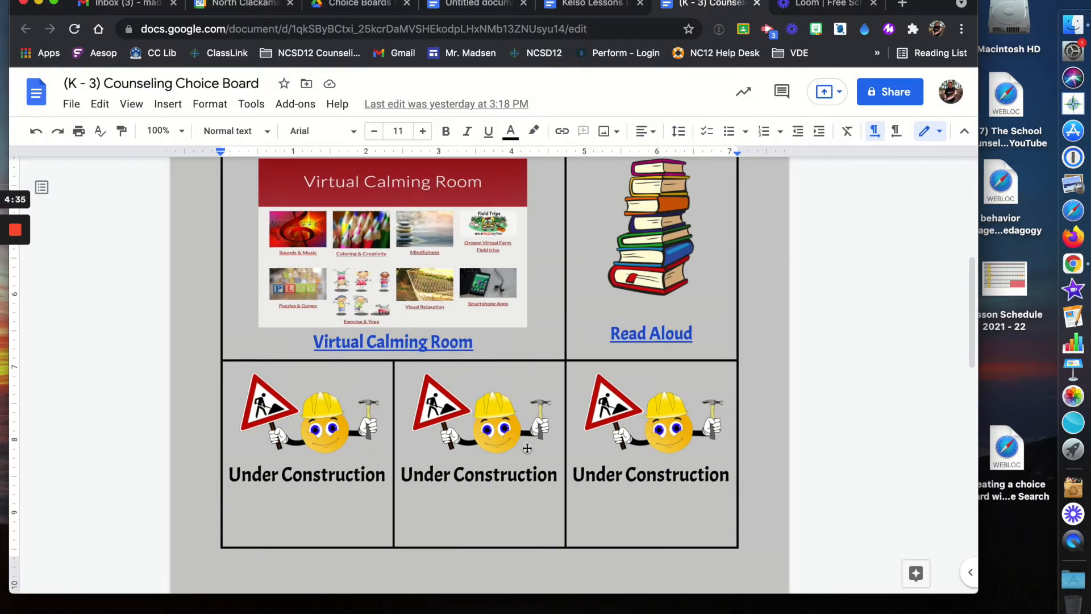
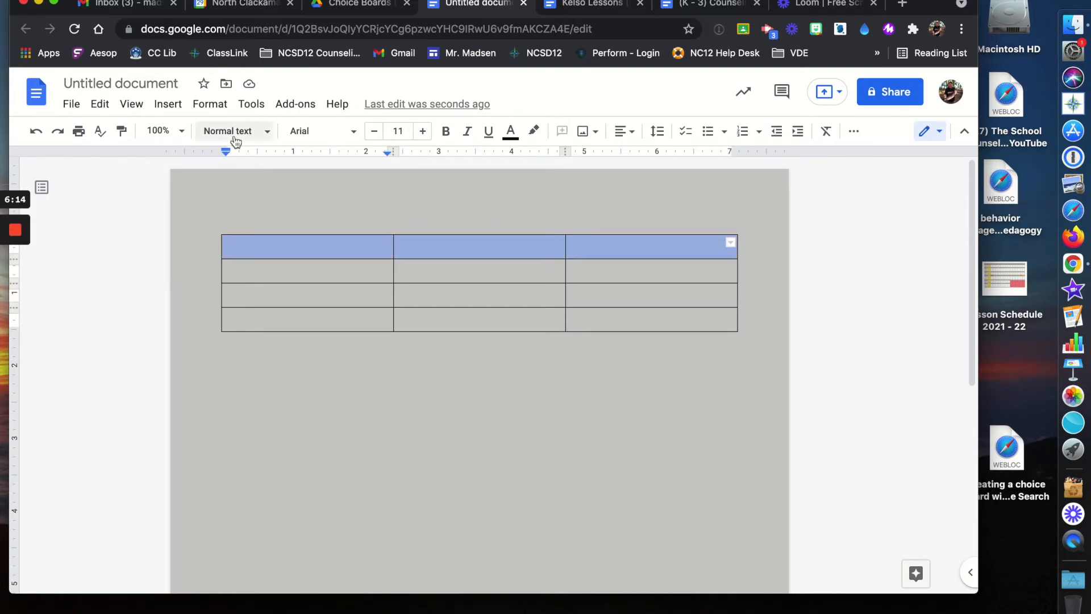
- Merge the three cells of the table's top row and enter the title "Duncan Counseling (K - 3) Choice Board" in 32-point Acme
left_click(217, 109)
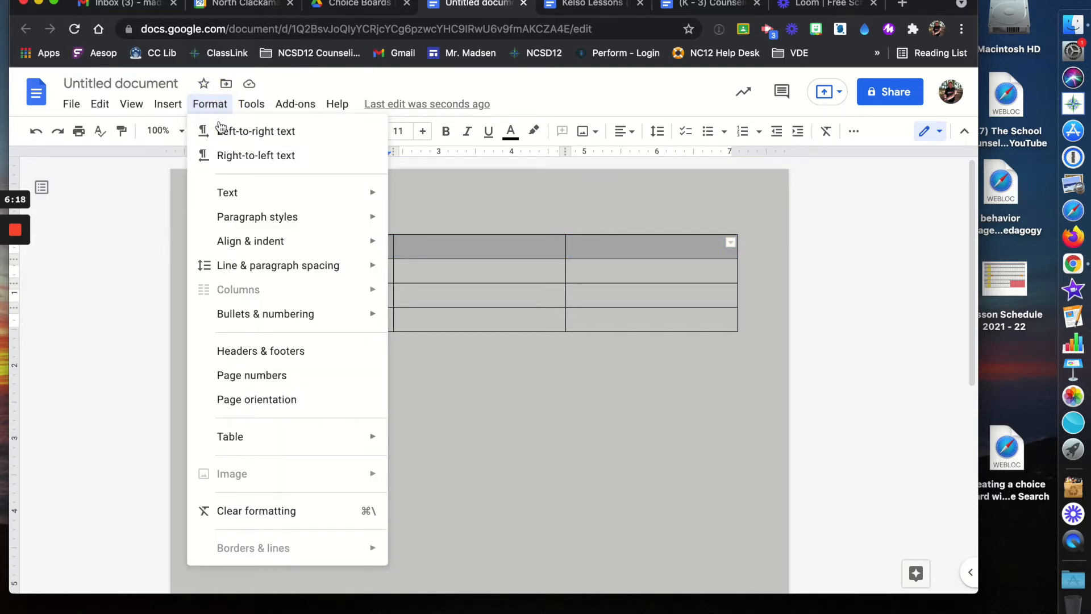
mouse_move(235, 435)
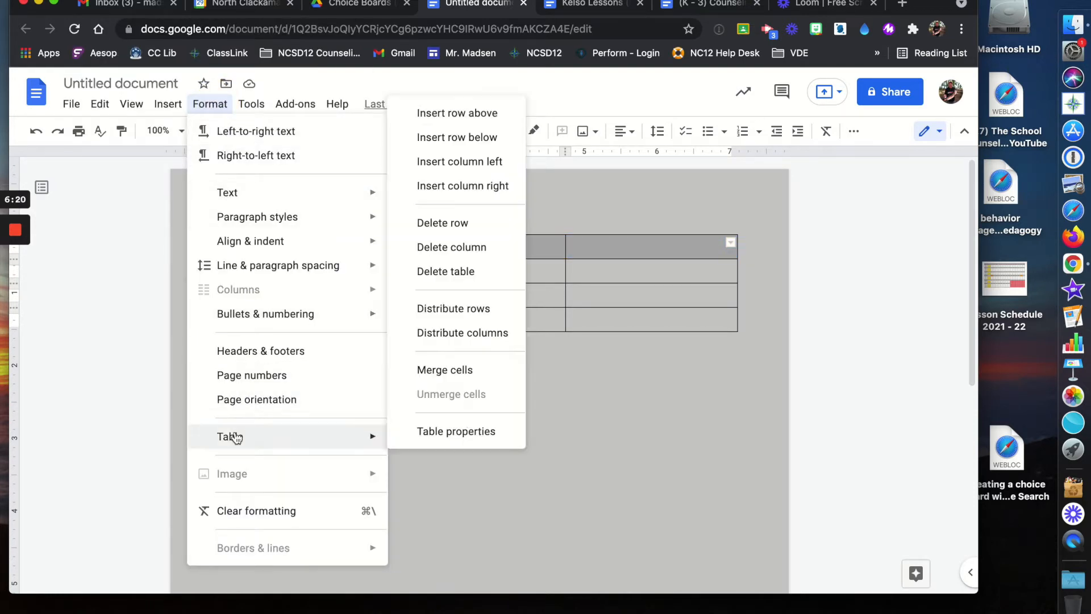
left_click(451, 374)
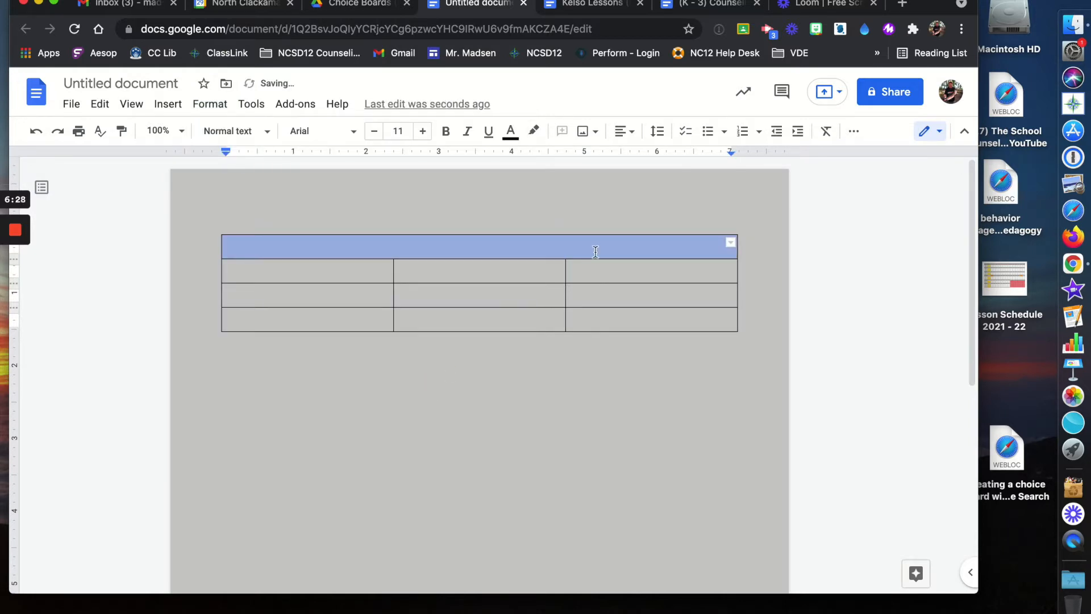
left_click(525, 245)
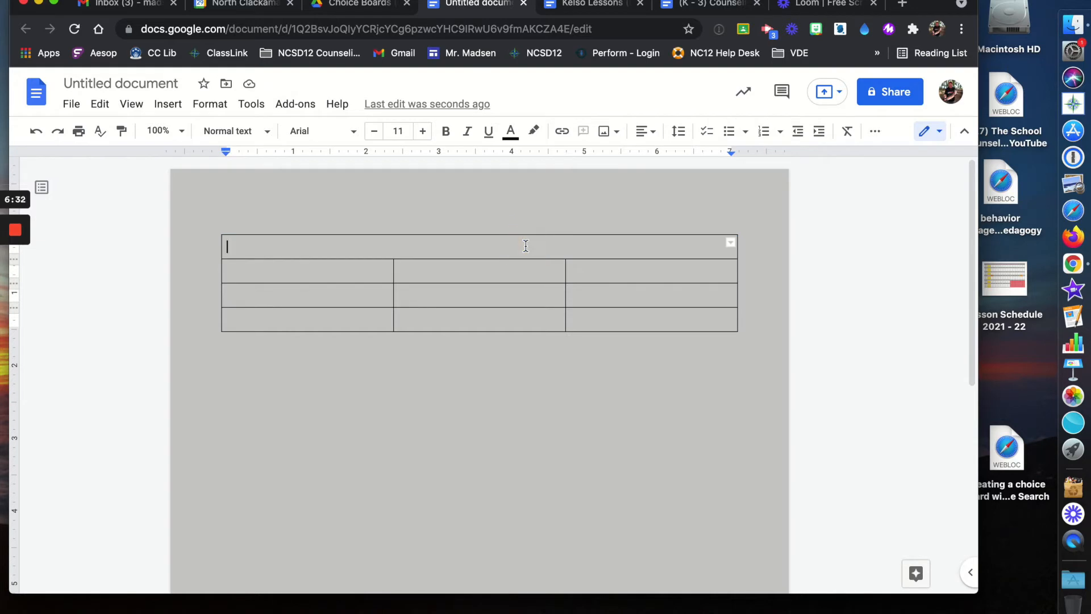
type("Duncan Counseling (K - 3) Choice Board")
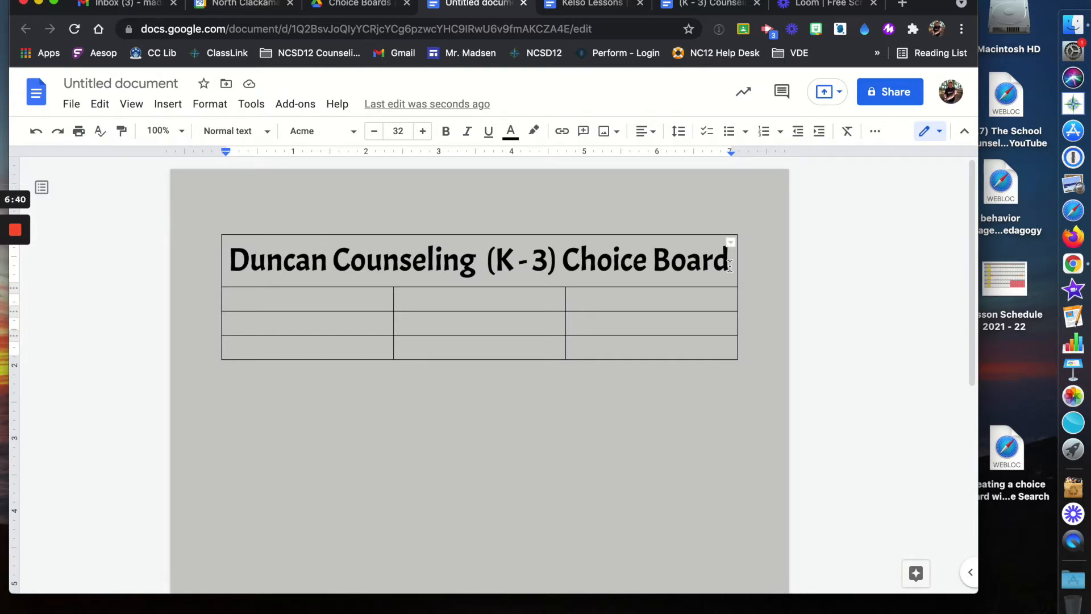
- Fill the background of the title cell "Duncan Counseling (K - 3) Choice Board" with a dark red
left_click_drag(727, 257, 215, 242)
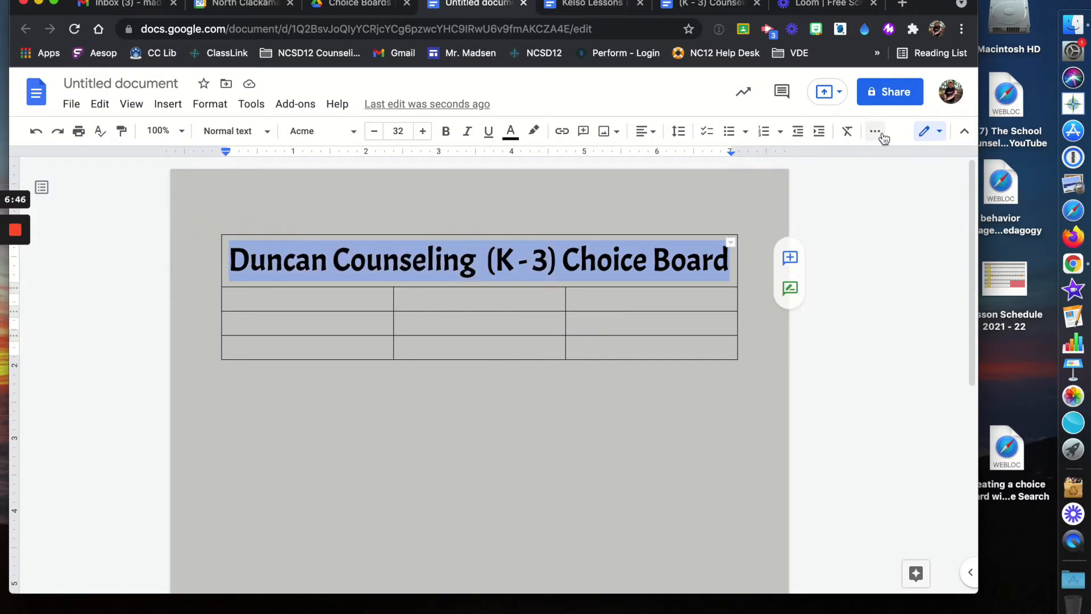
key("alt+super+8")
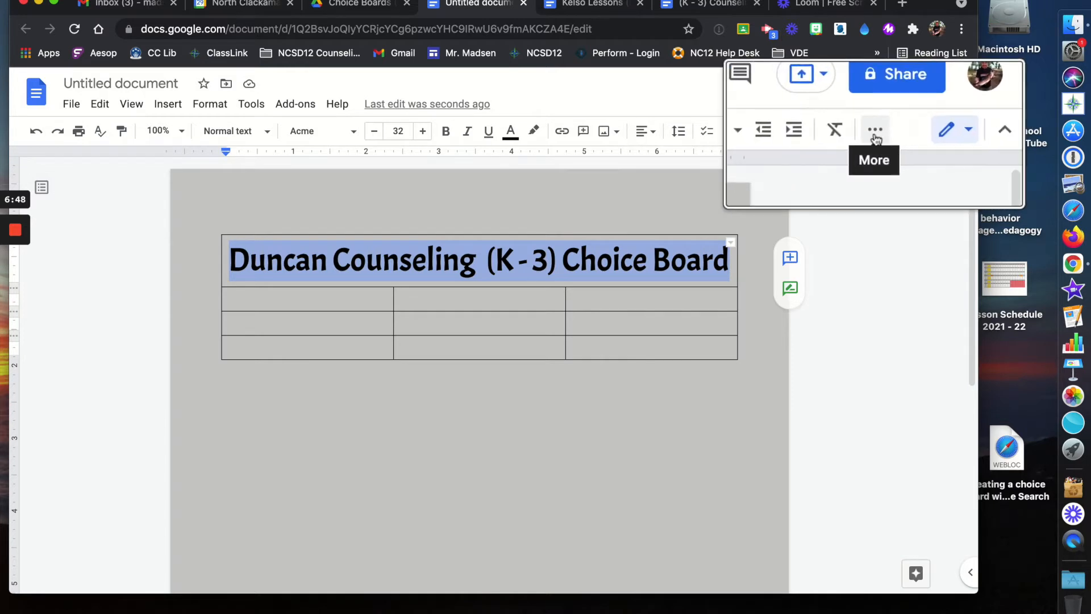
key("alt+super+8")
left_click(874, 131)
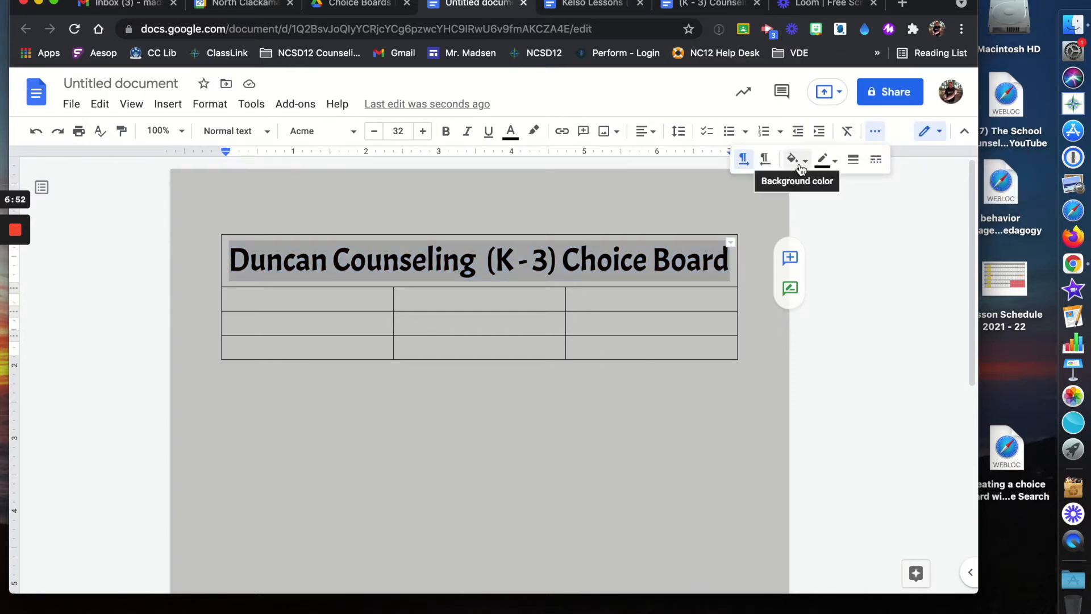
key("alt+super+8")
key("alt+super+8")
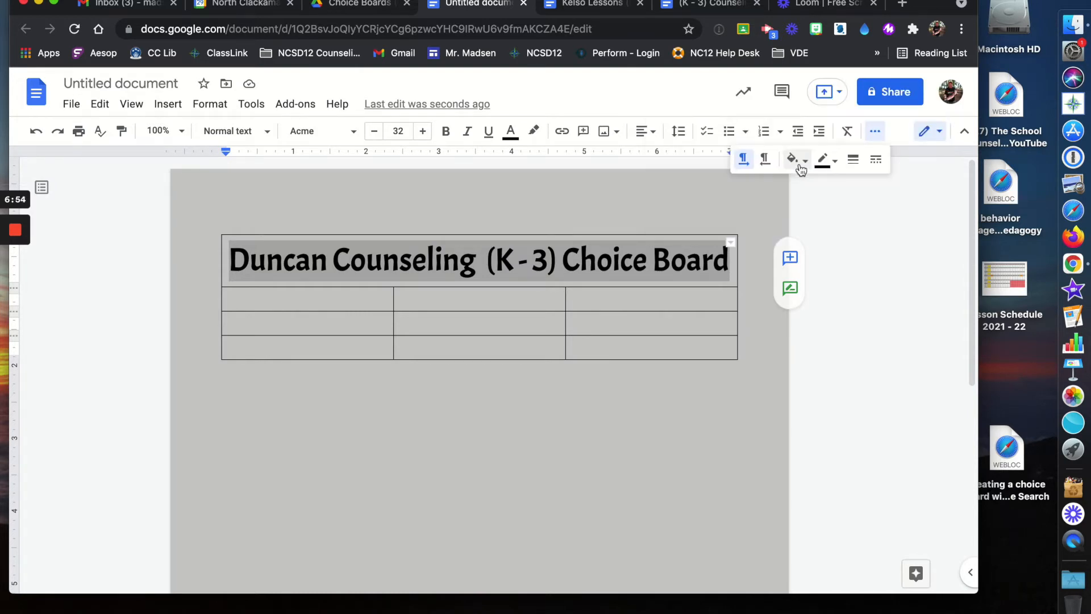
left_click(801, 165)
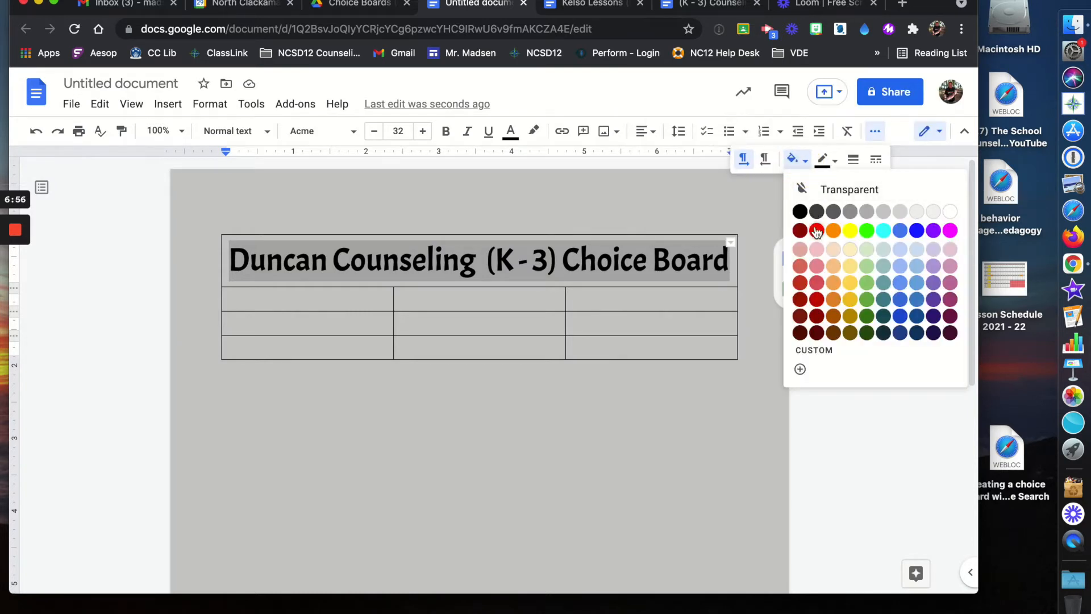
left_click(800, 282)
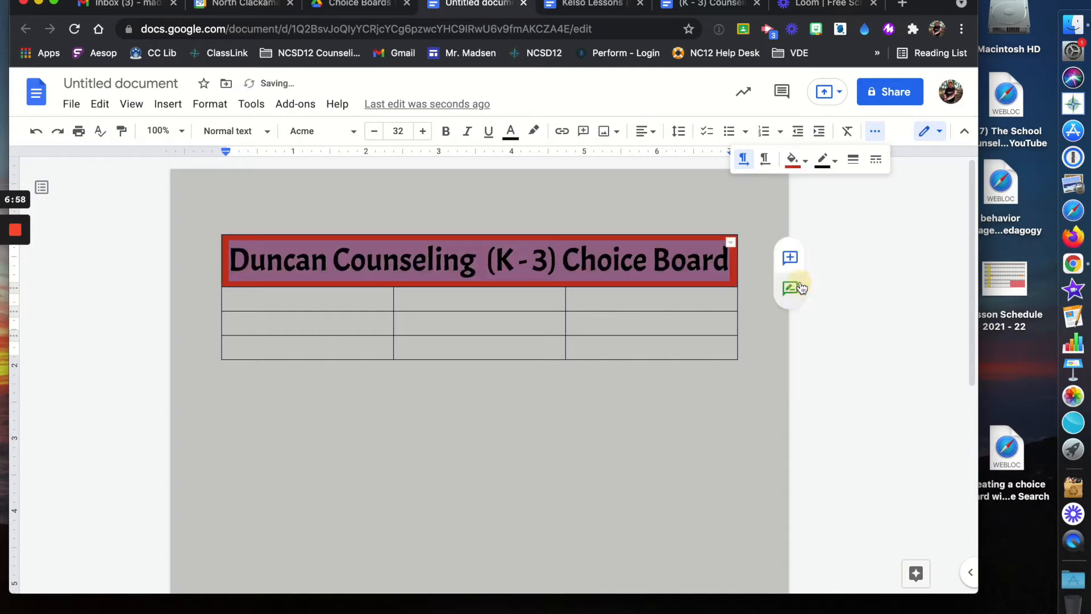
left_click(711, 371)
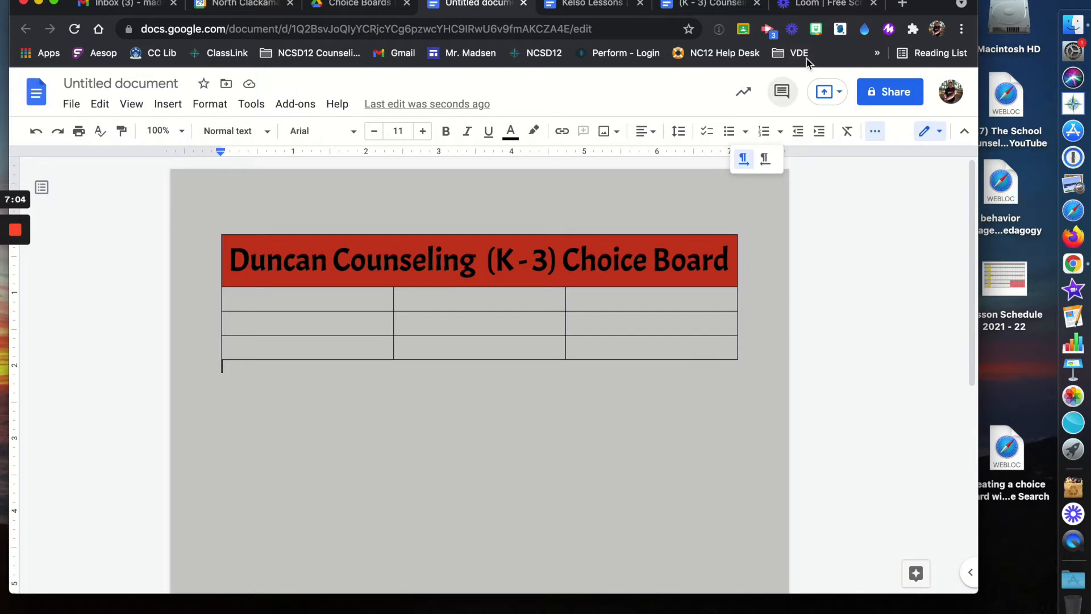
- Following the (K - 3) model board, insert the B_Posters image from the computer's Kelso Posters / Banners folder into the first cell below the title
left_click(722, 6)
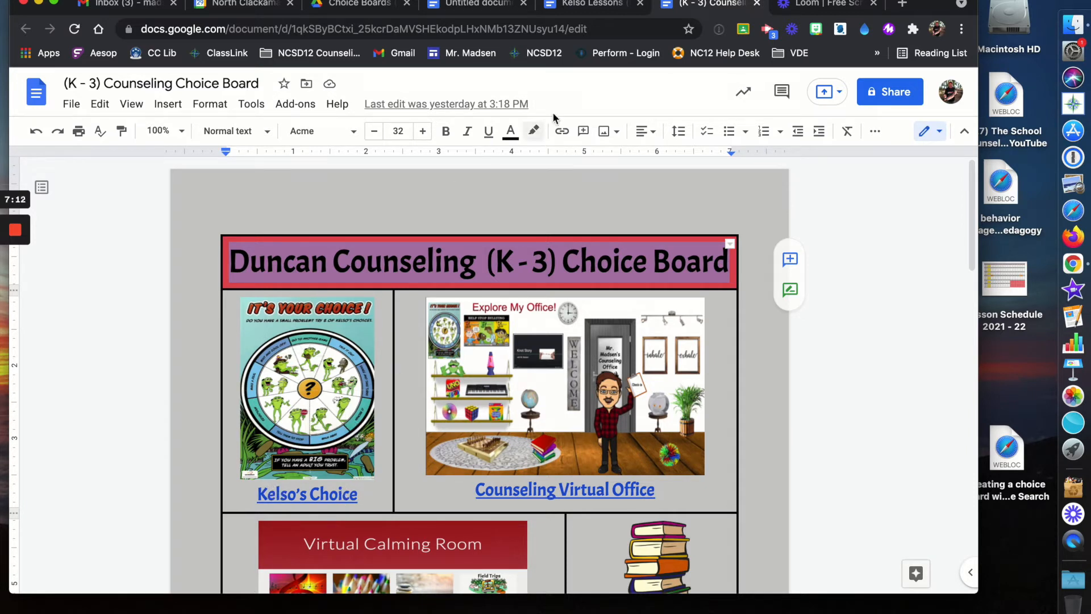
left_click(492, 11)
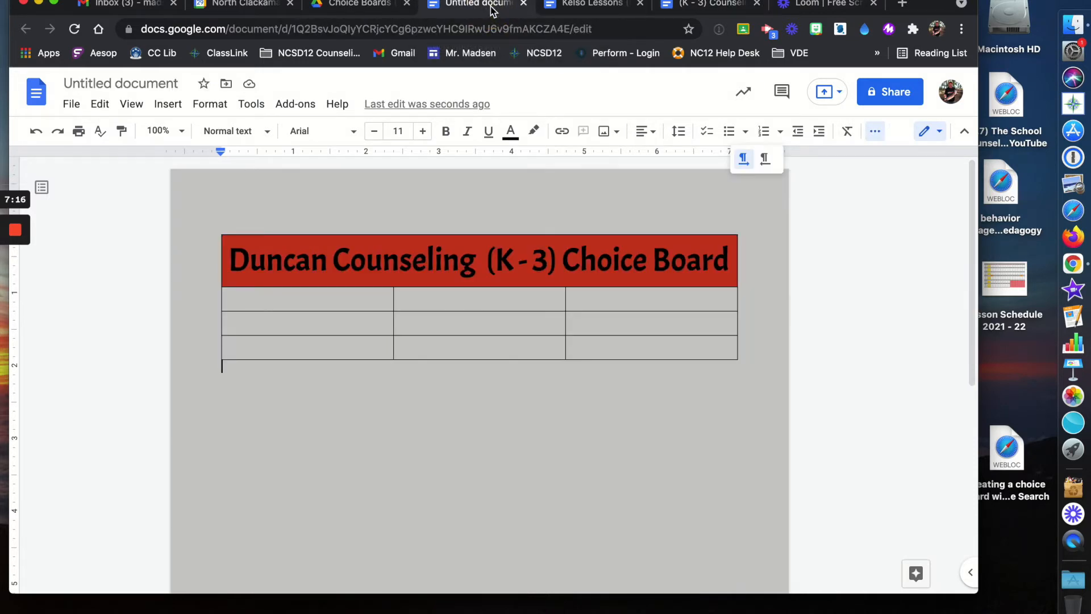
left_click(297, 299)
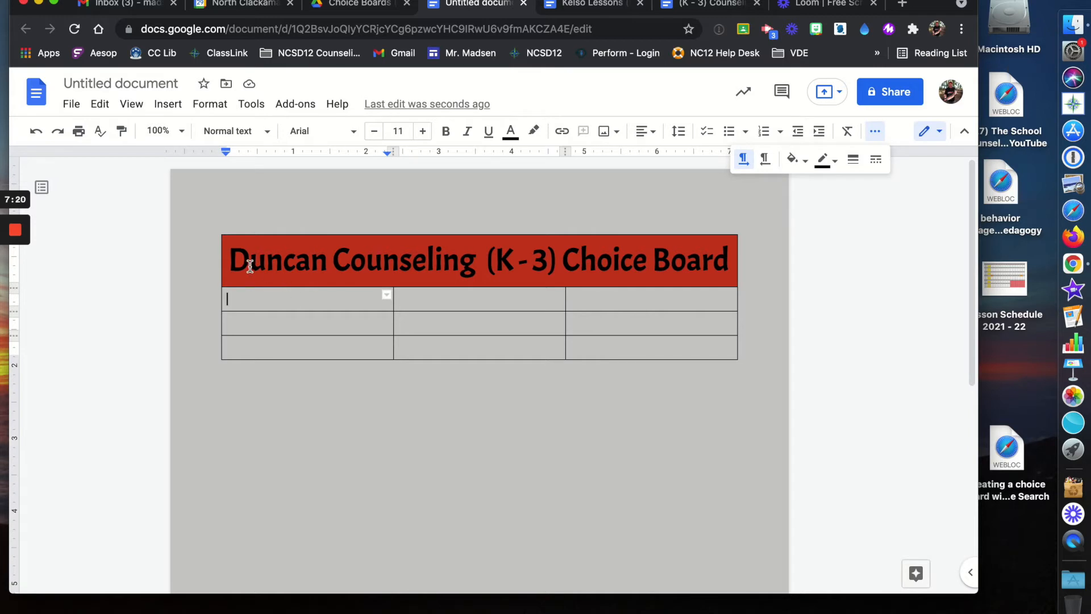
left_click(172, 106)
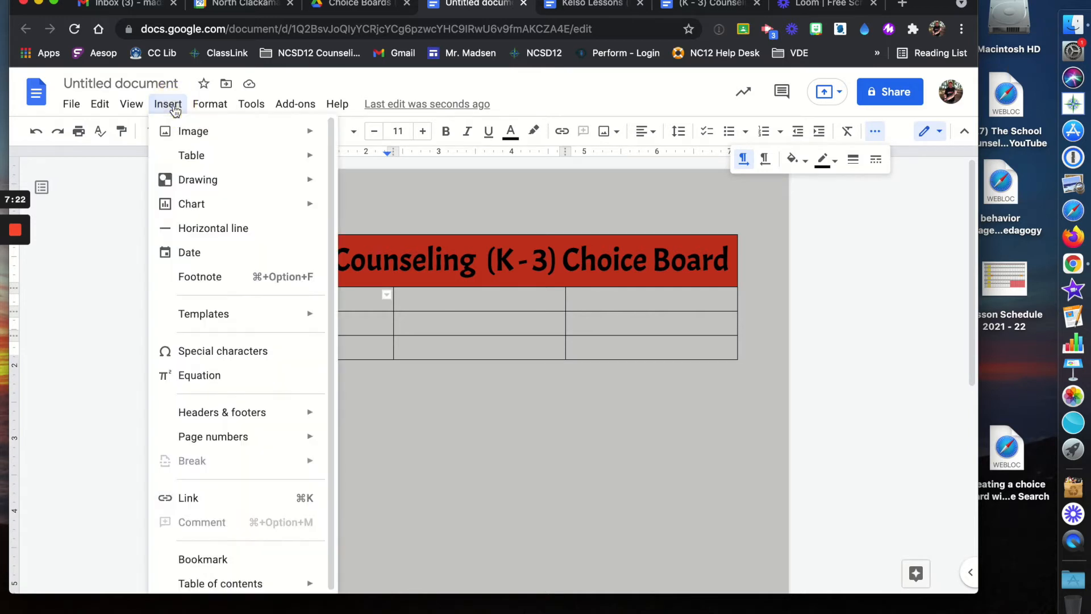
mouse_move(188, 138)
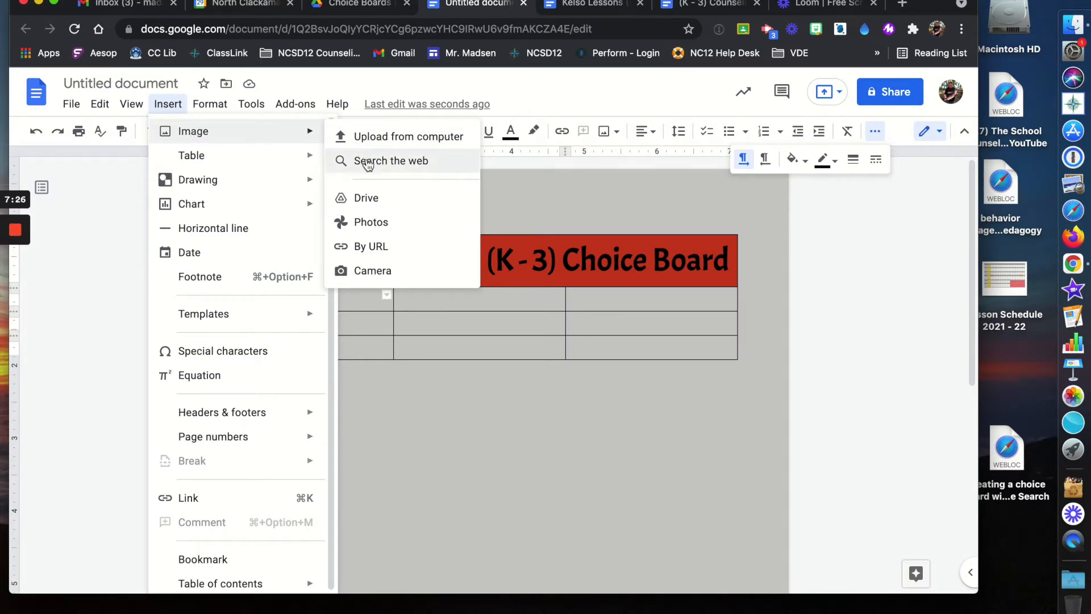
left_click(398, 143)
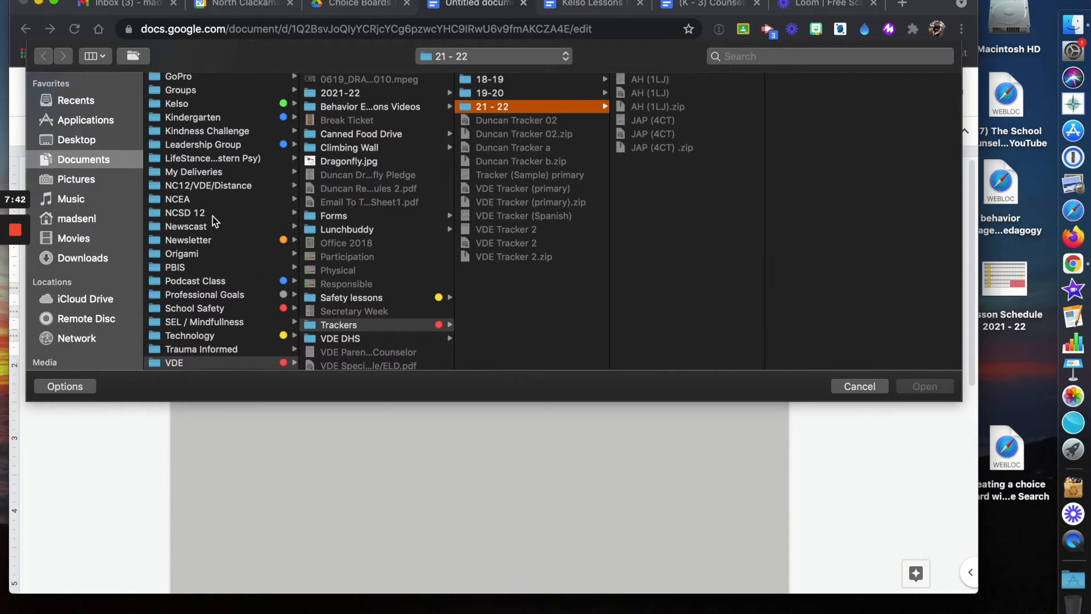
scroll(187, 254, "up", 5)
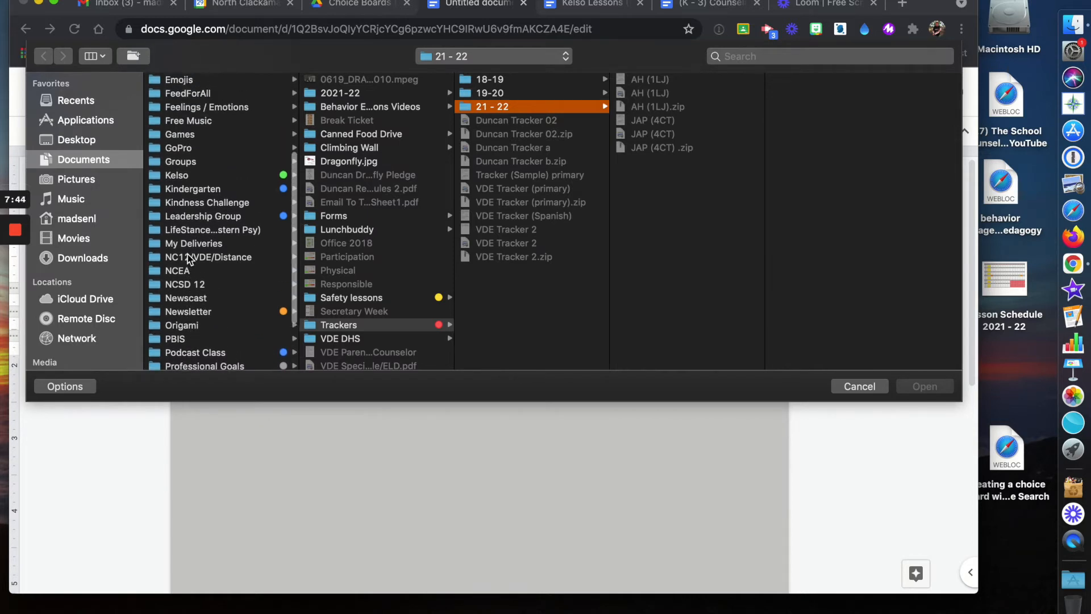
left_click(178, 175)
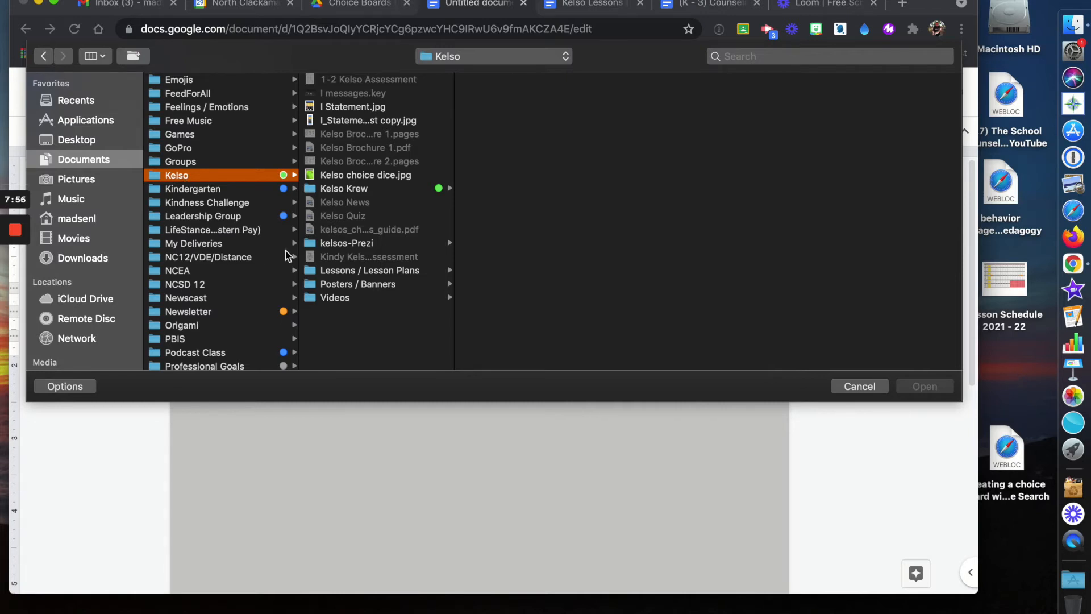
left_click(359, 290)
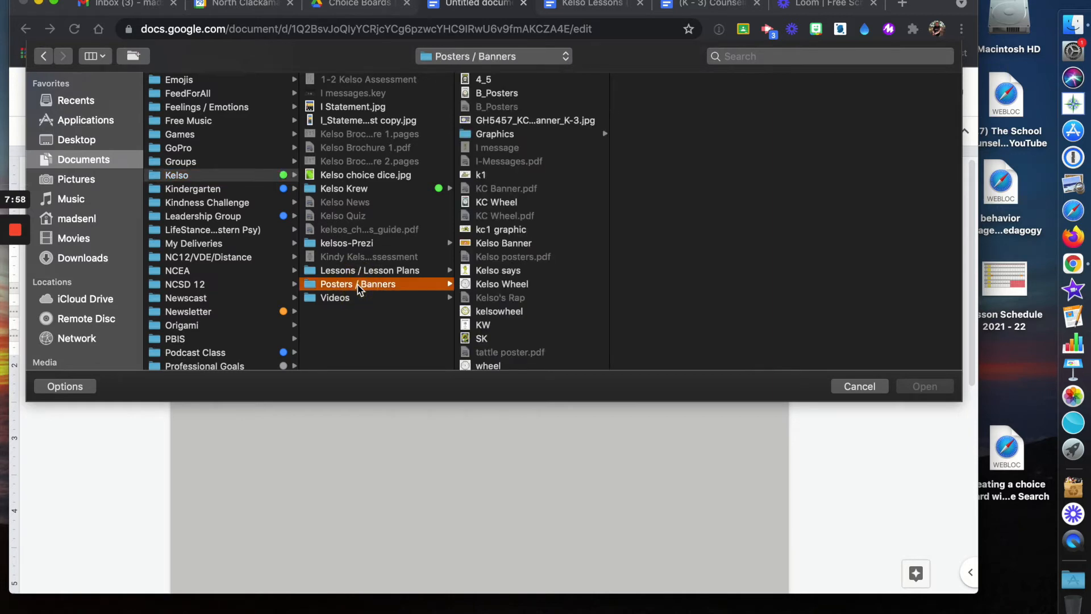
left_click(496, 93)
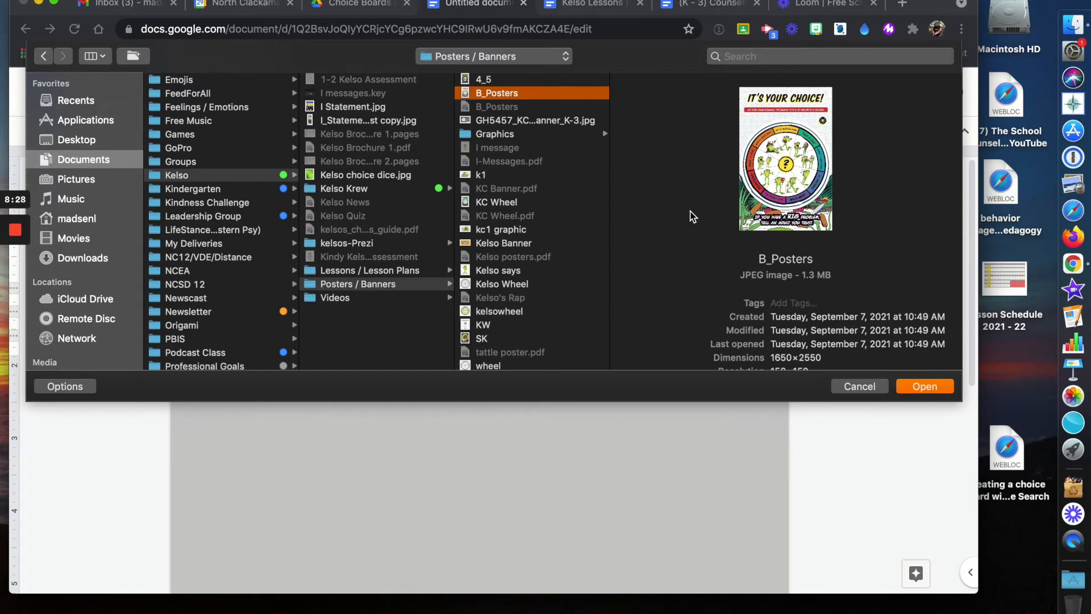
left_click(918, 389)
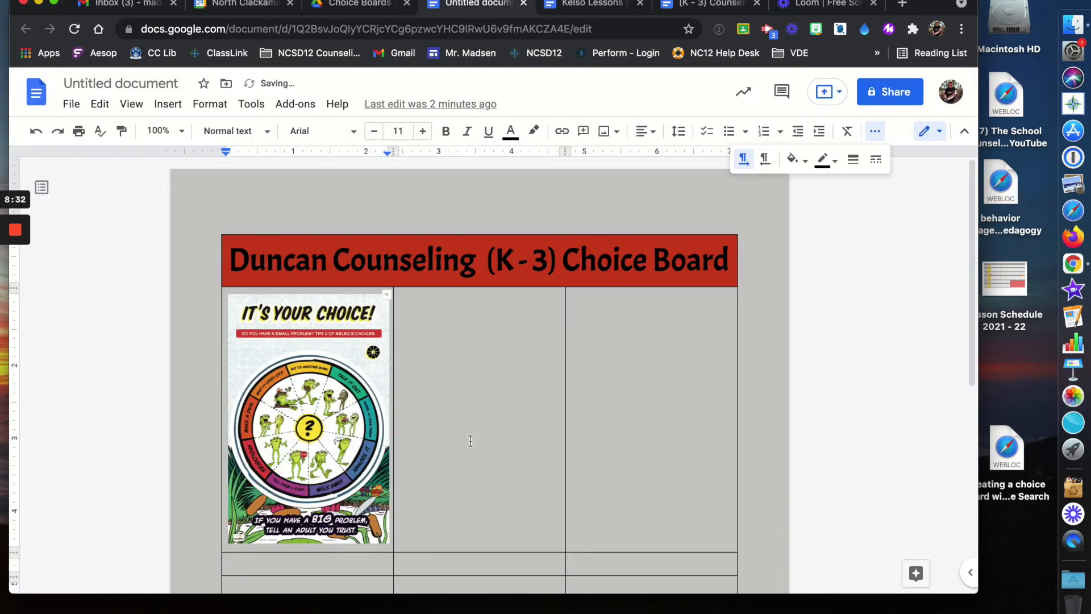
- Add the caption "Kelso's Choices" on a new line below the poster image and set its font to Acme
key("Return")
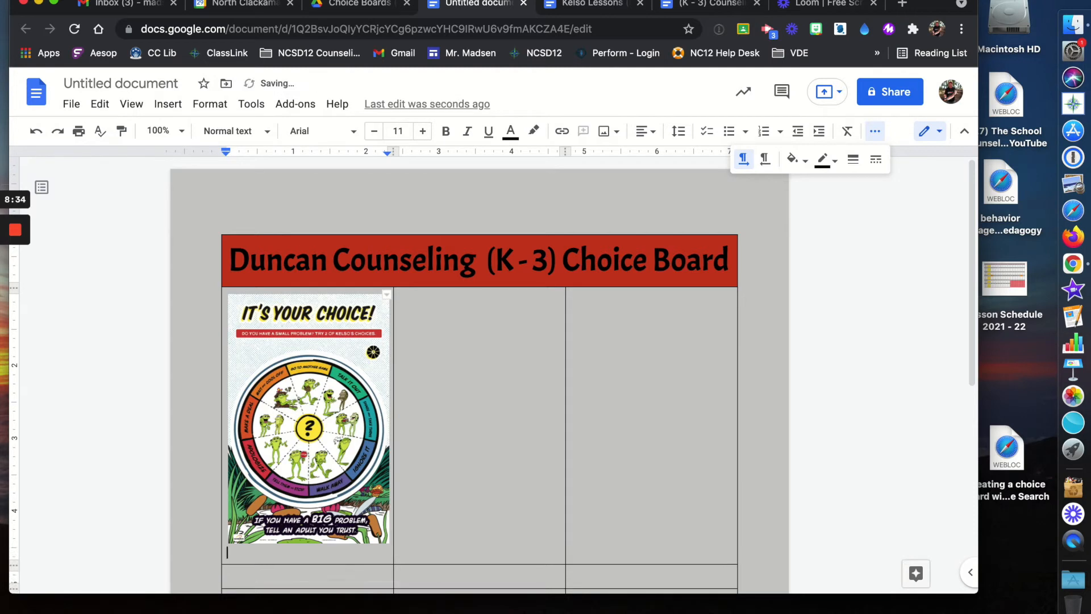
type("Kelso's Choices")
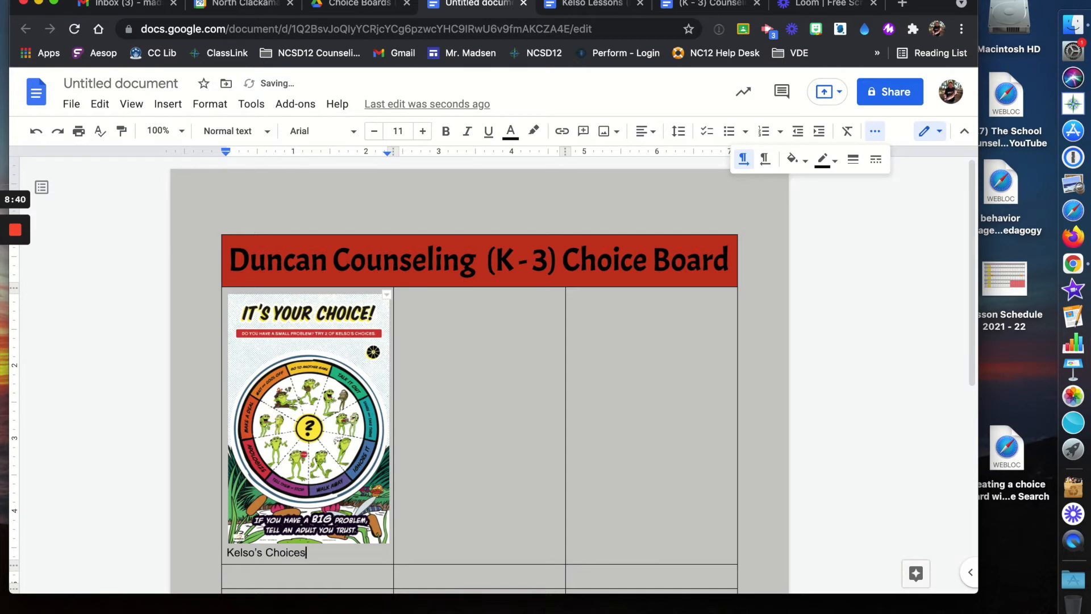
left_click_drag(306, 552, 222, 551)
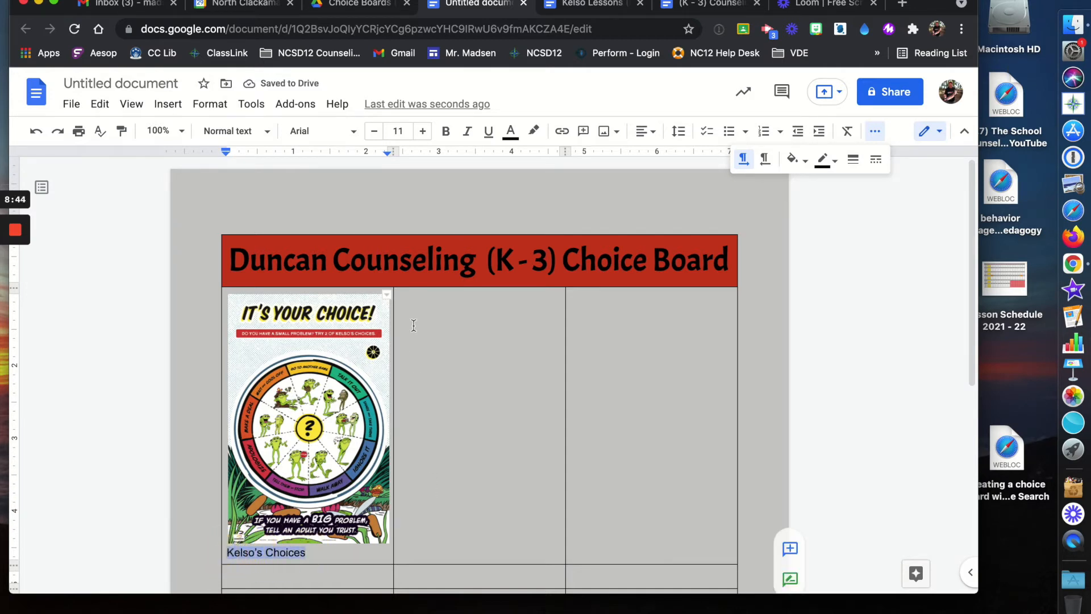
left_click(354, 134)
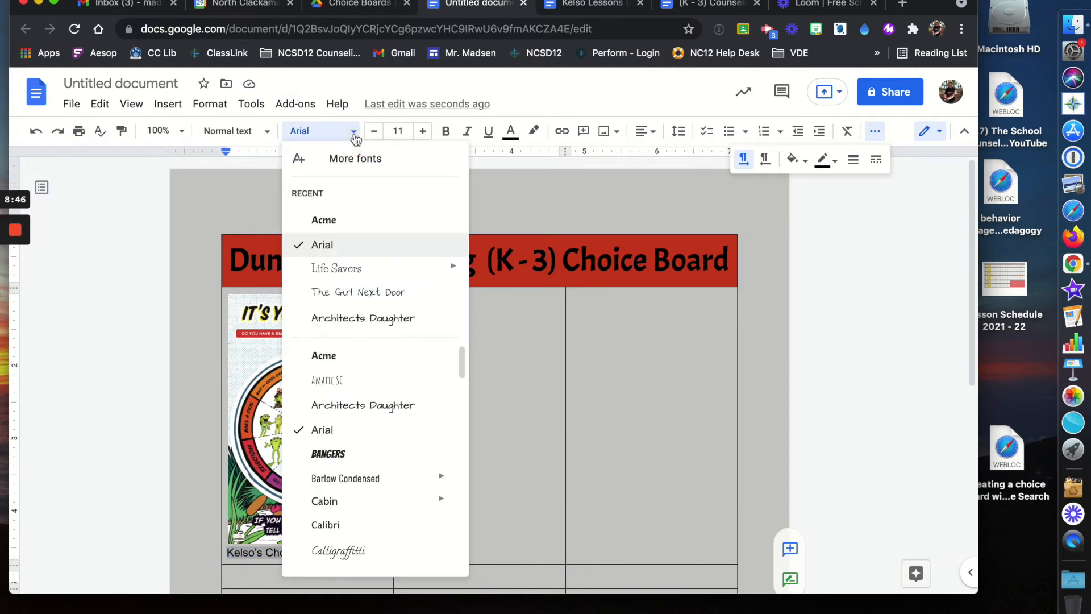
left_click(345, 221)
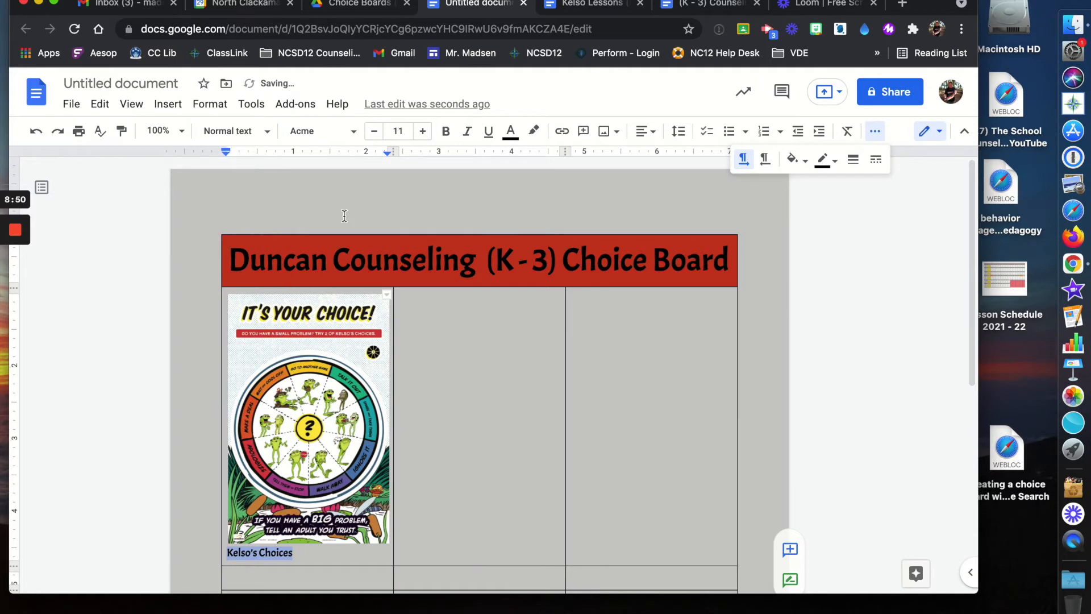
- Set the "Kelso's Choices" caption to font size 18 and center it in the cell
left_click(423, 132)
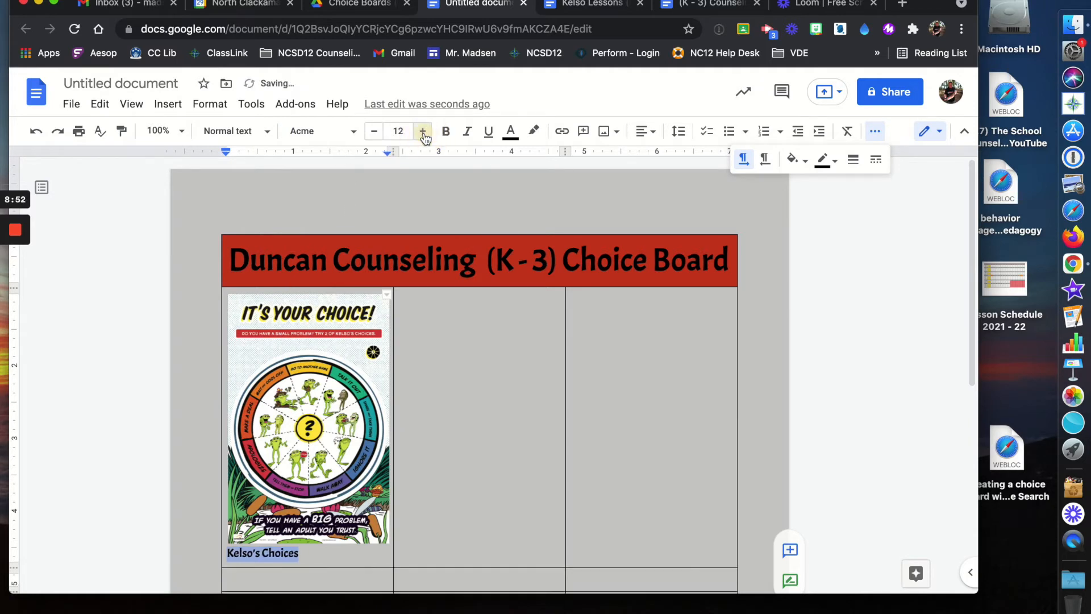
left_click(422, 132)
left_click(422, 132)
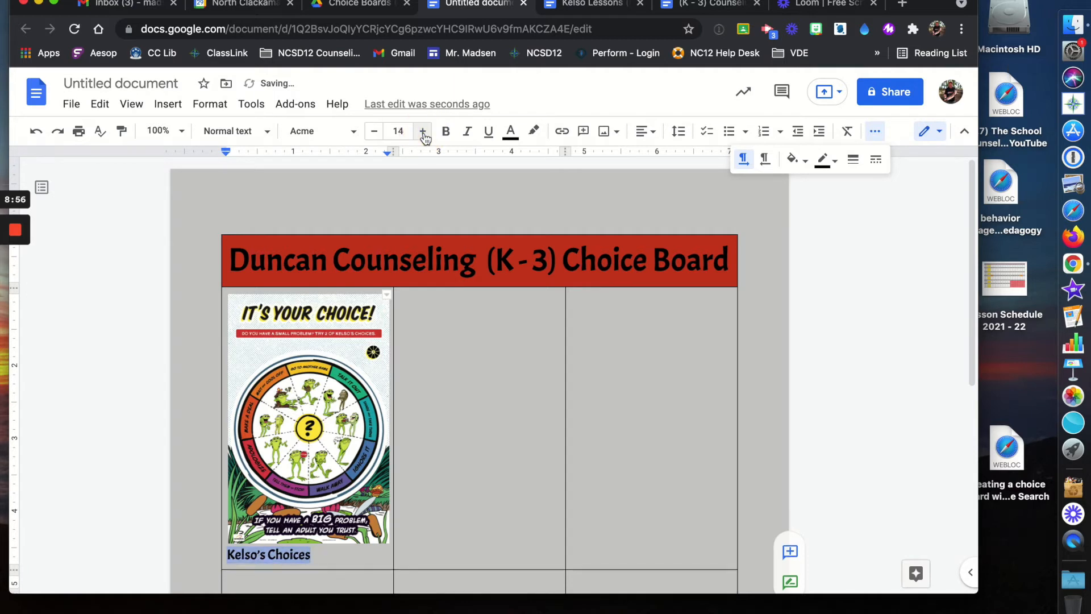
left_click(422, 131)
left_click(423, 132)
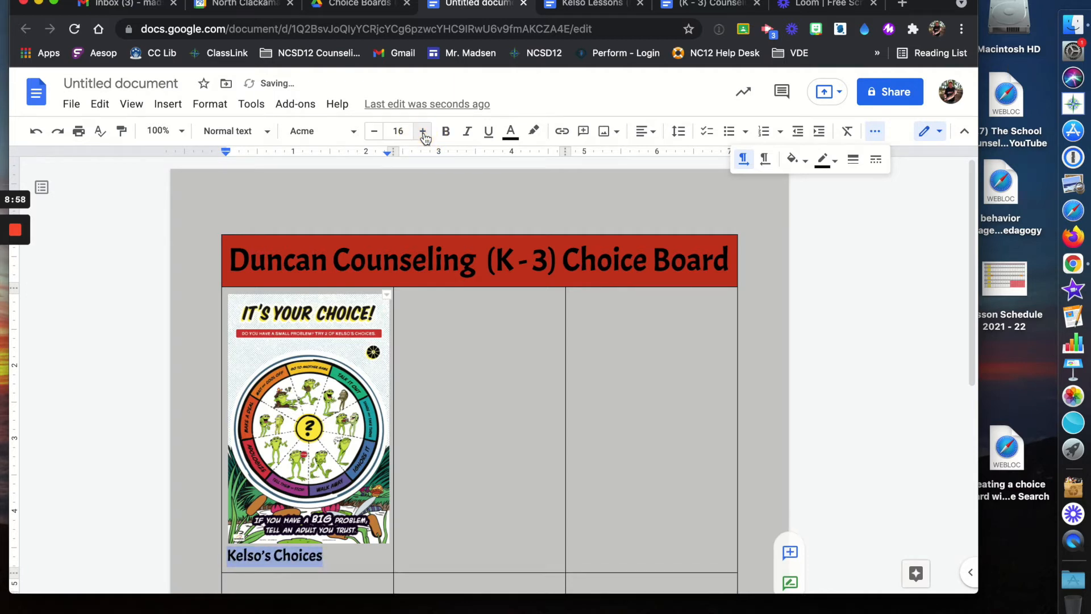
left_click(423, 132)
left_click(423, 132)
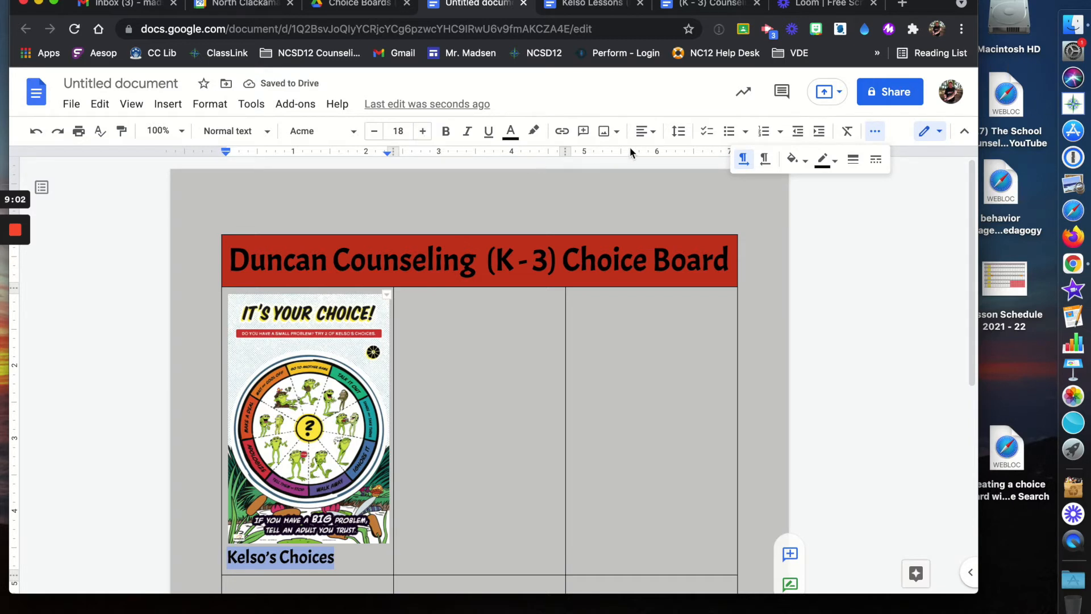
left_click(647, 132)
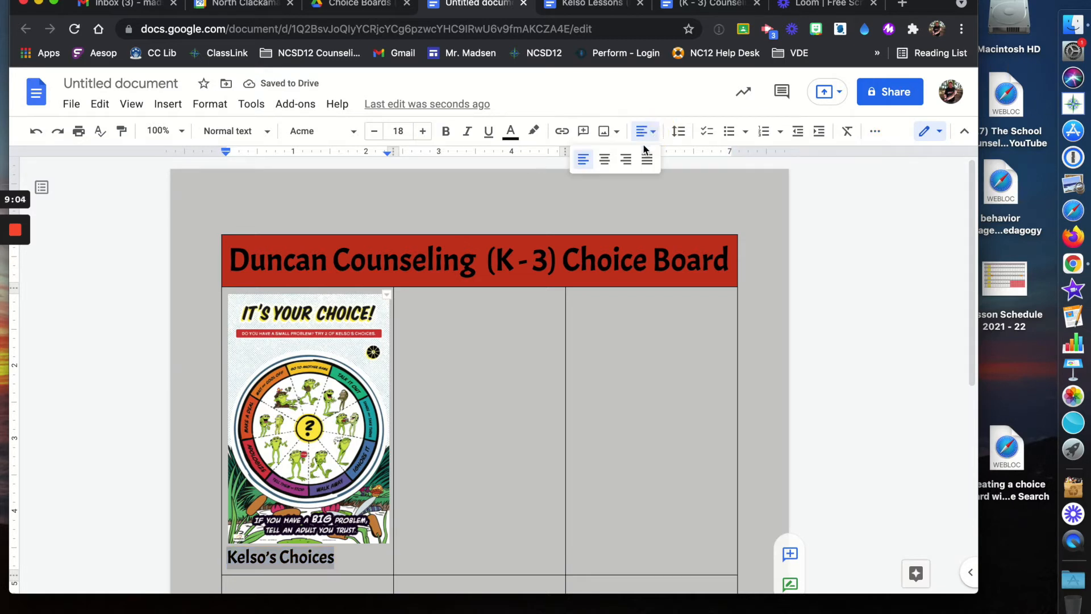
left_click(606, 158)
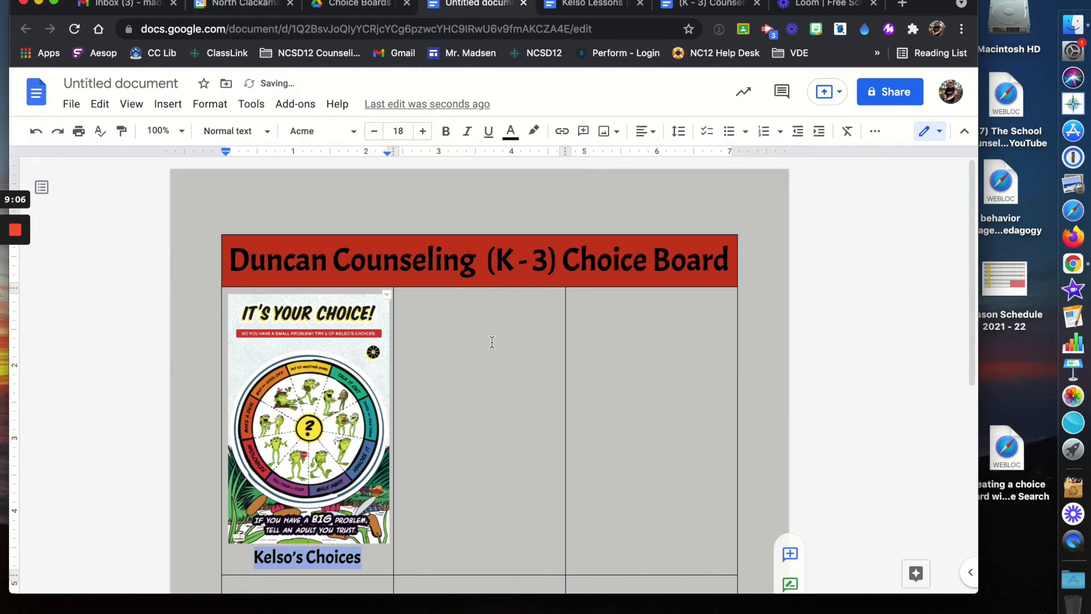
double_click(373, 554)
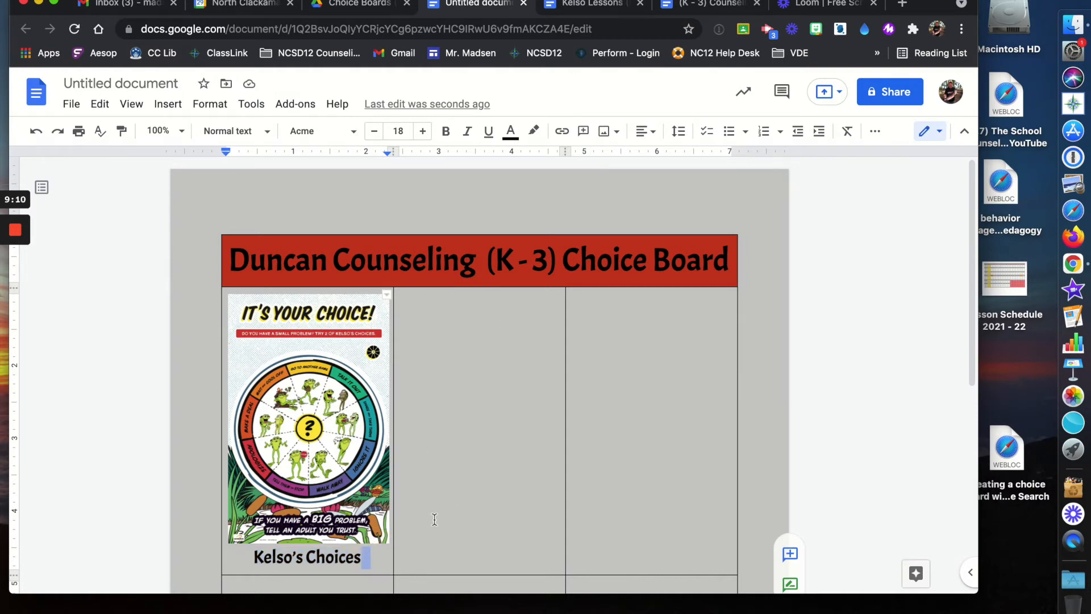
scroll(506, 404, "down", 3)
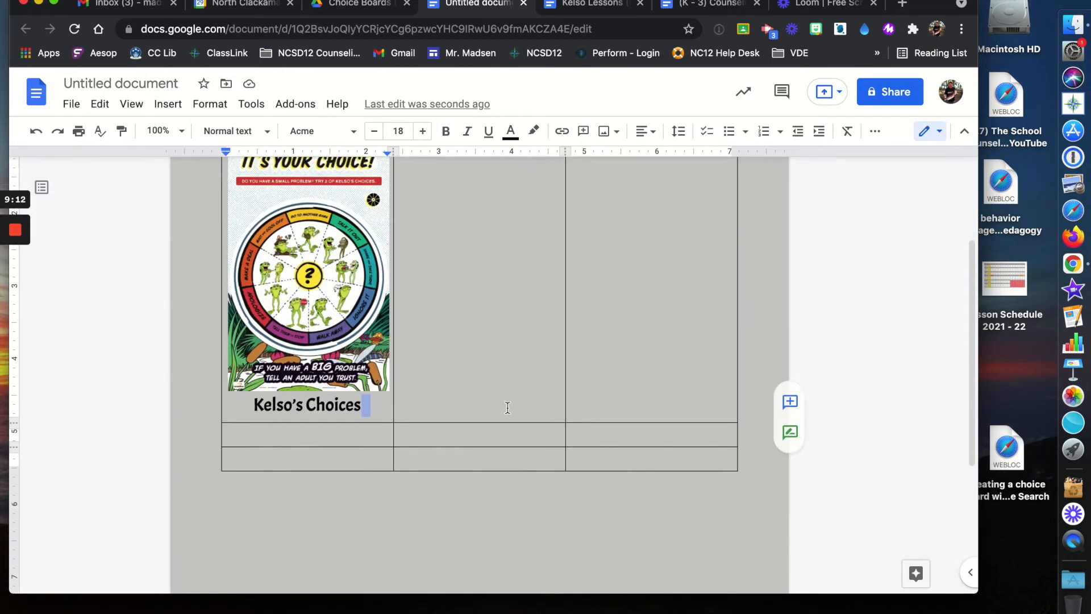
scroll(507, 407, "up", 3)
scroll(508, 407, "down", 2)
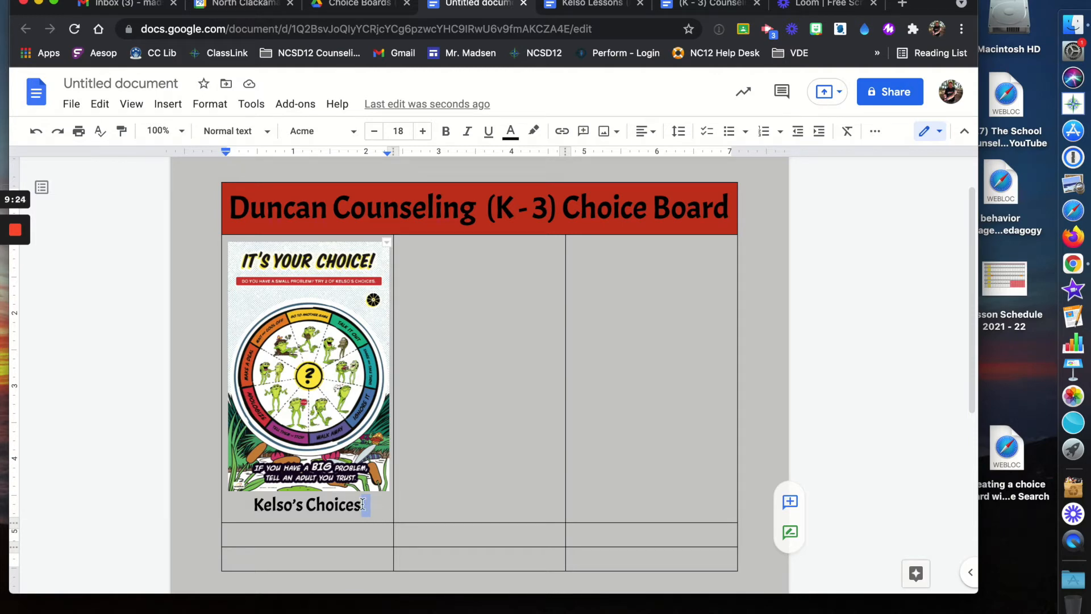
- Create a new blank Google Doc in the Choice Boards (Grade Level) folder in Drive
left_click(362, 13)
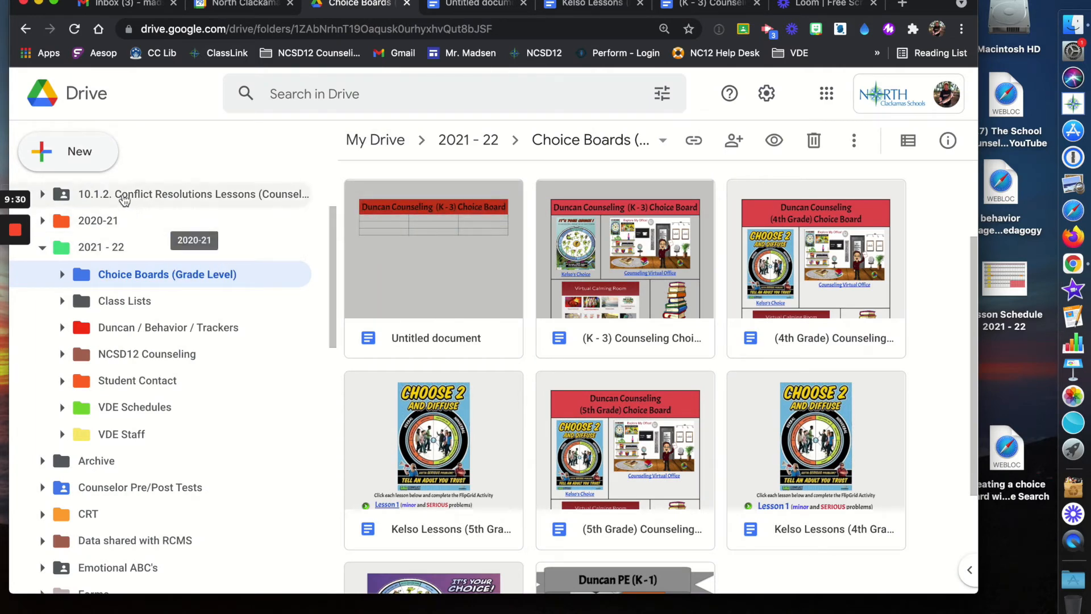
left_click(91, 164)
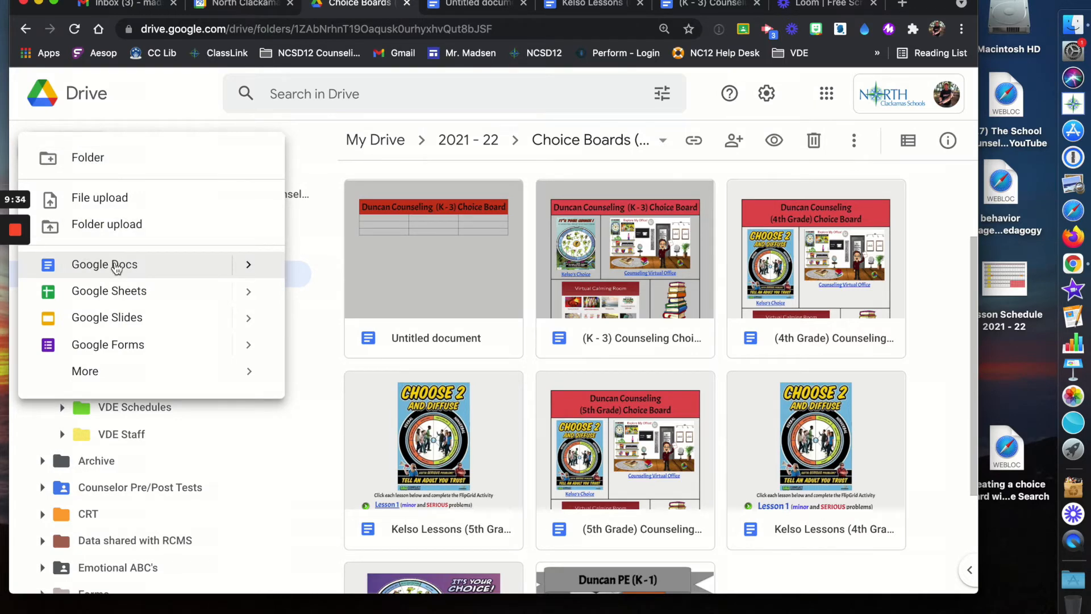
left_click(115, 264)
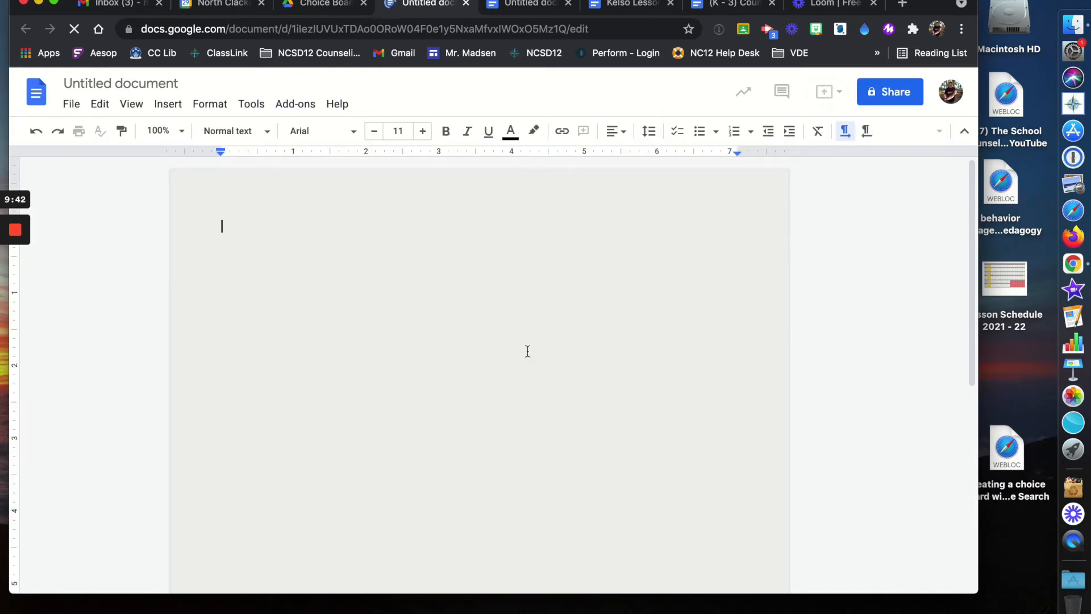
- Copy the "It's Your Choice!" banner from the Kelso Lessons (K - 3) document into the new document and start a new line below it
left_click(651, 7)
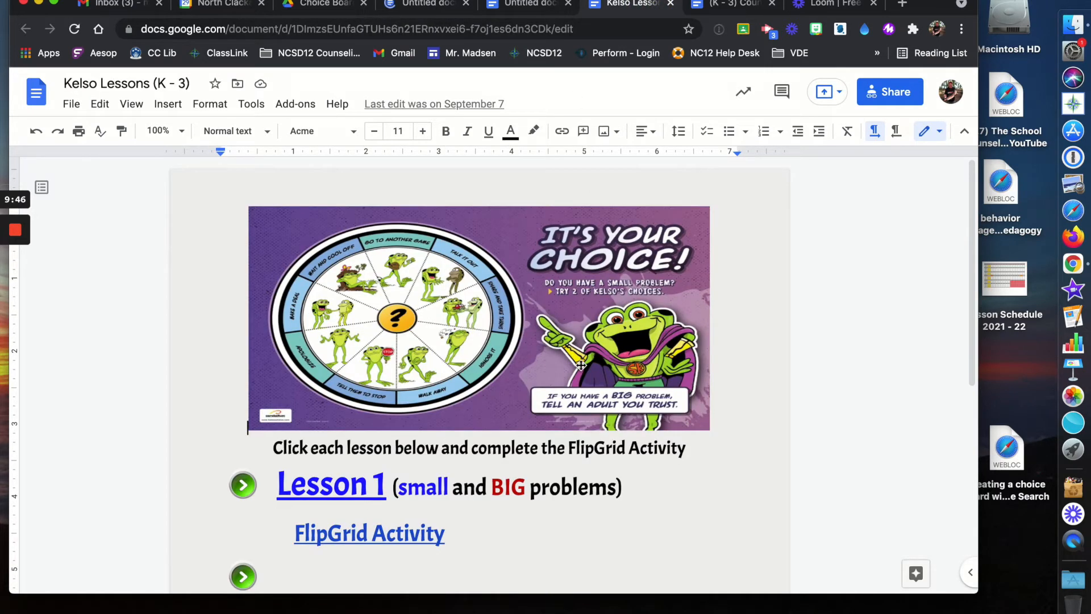
left_click(514, 380)
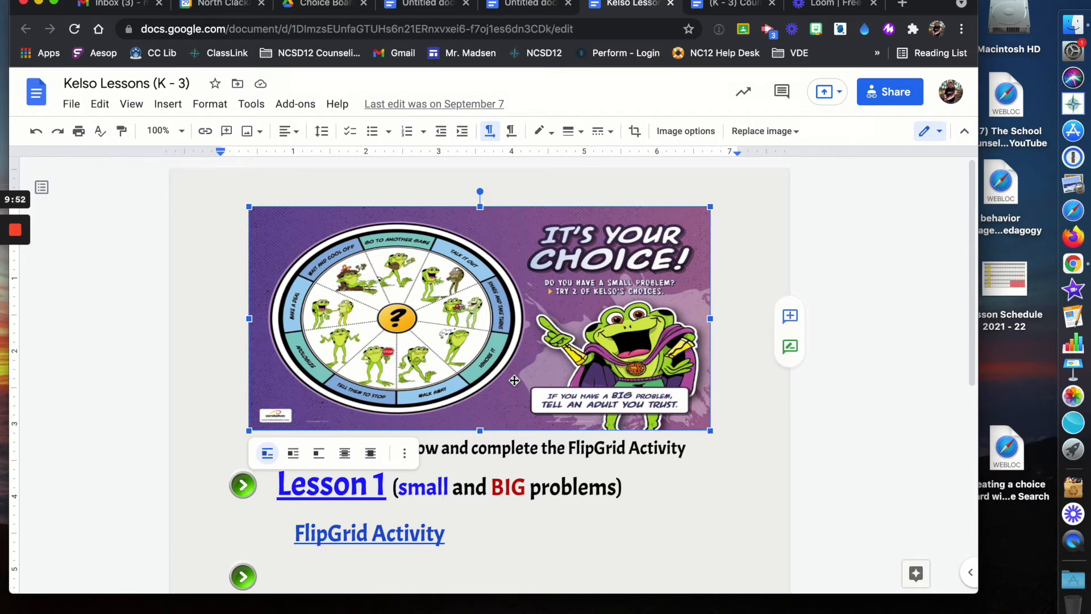
left_click(427, 5)
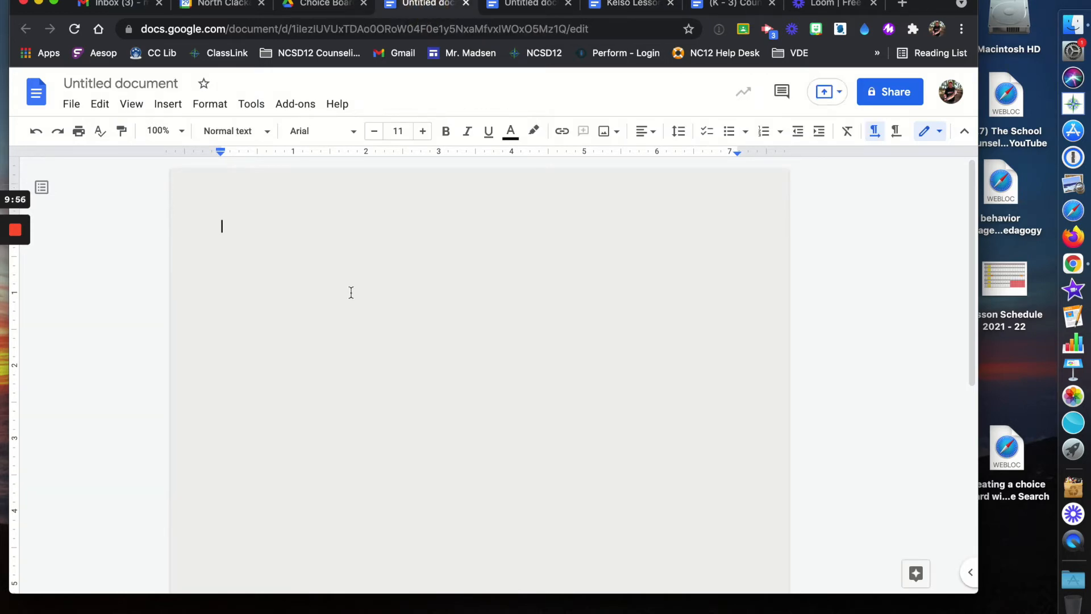
key("super+v")
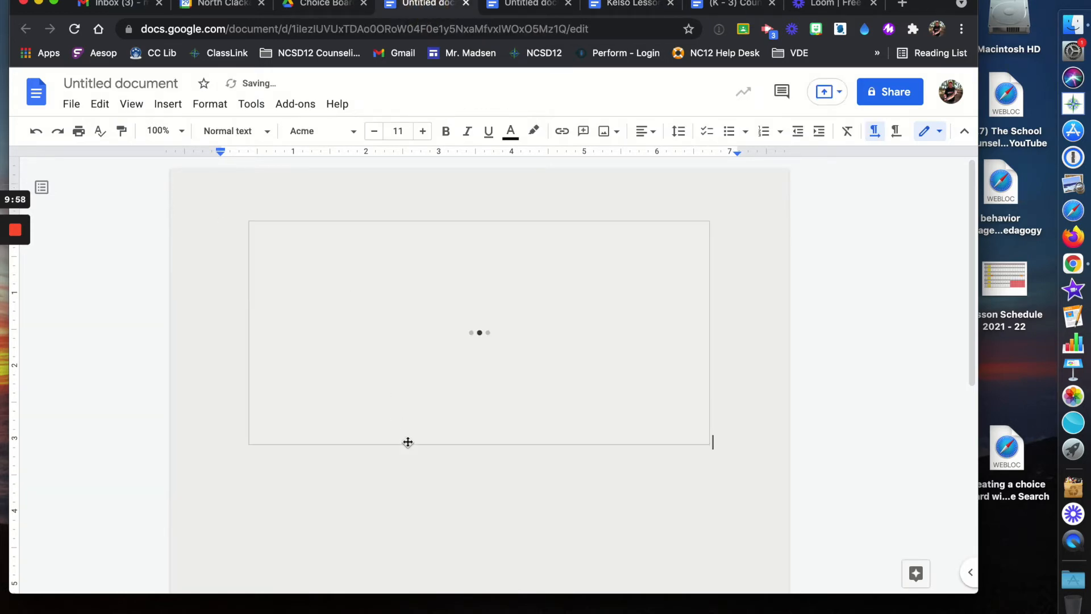
left_click(411, 472)
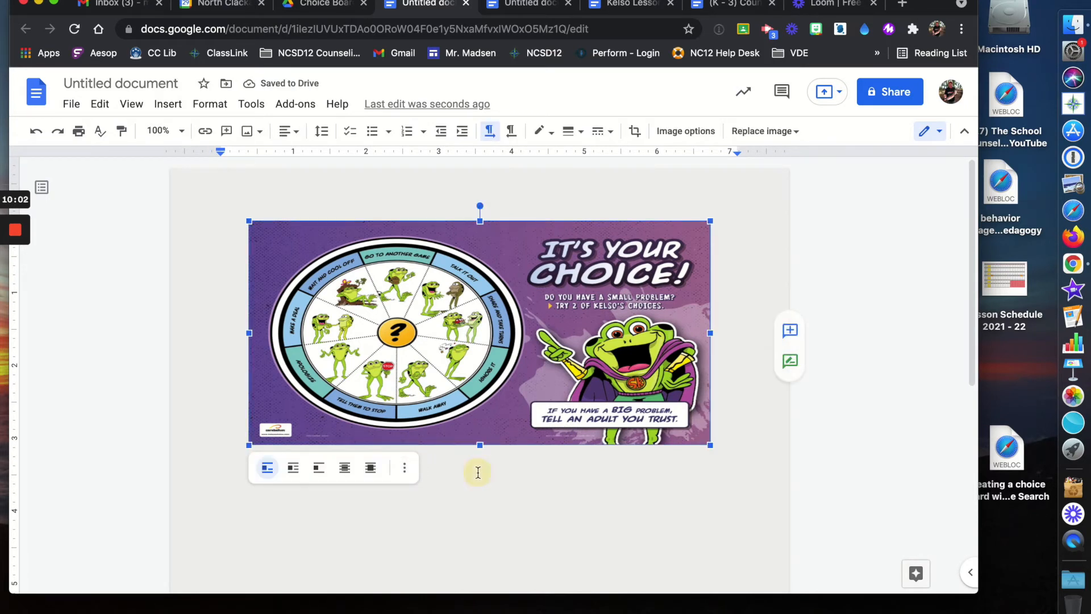
left_click(717, 436)
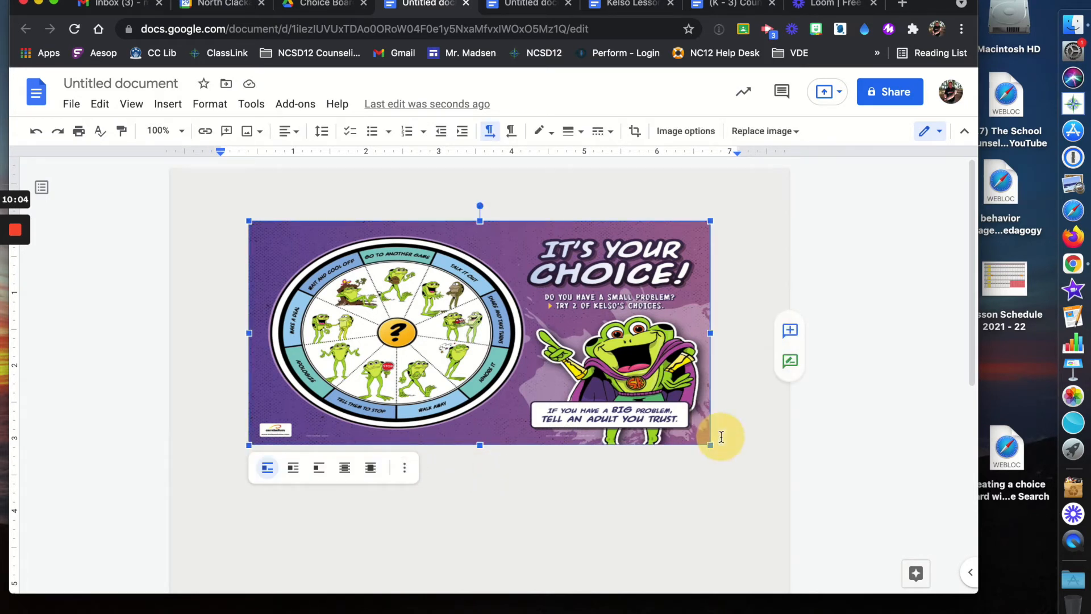
key("Return")
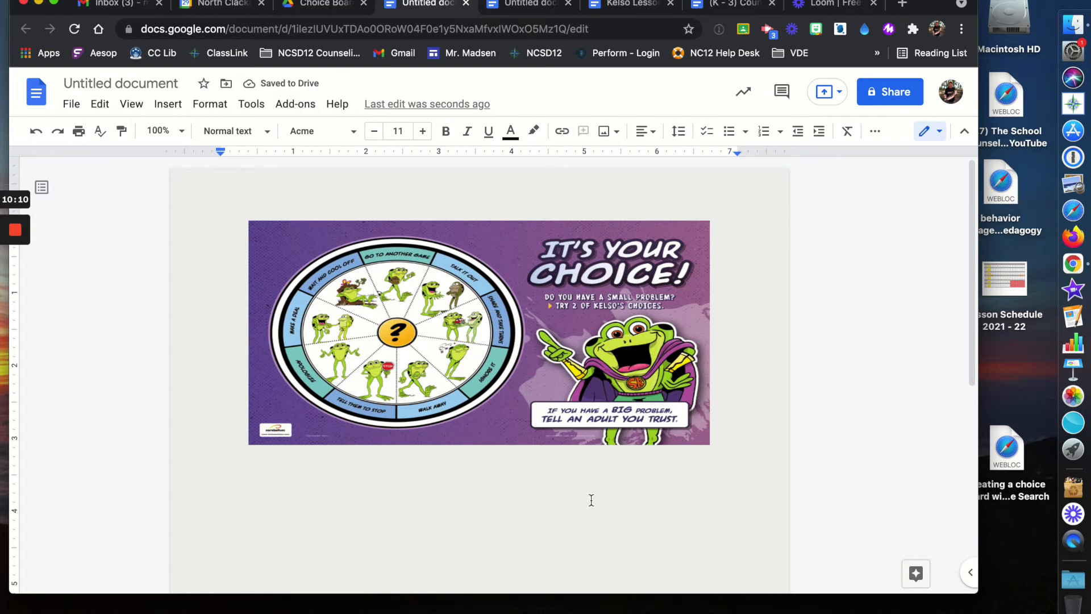
- Insert a table with two columns and four rows below the banner image
left_click(168, 103)
mouse_move(186, 158)
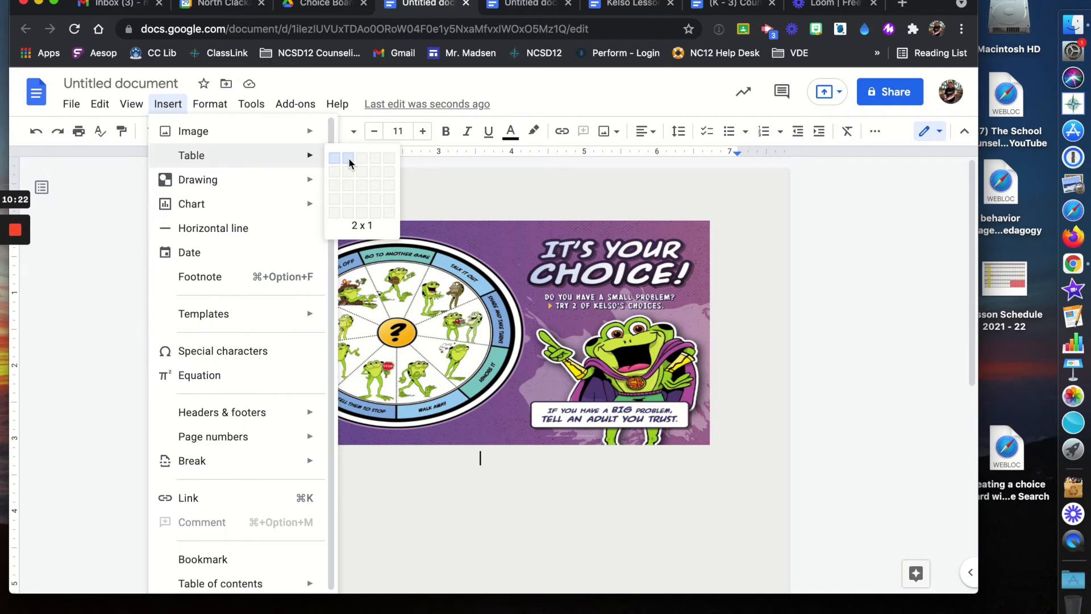
left_click(349, 194)
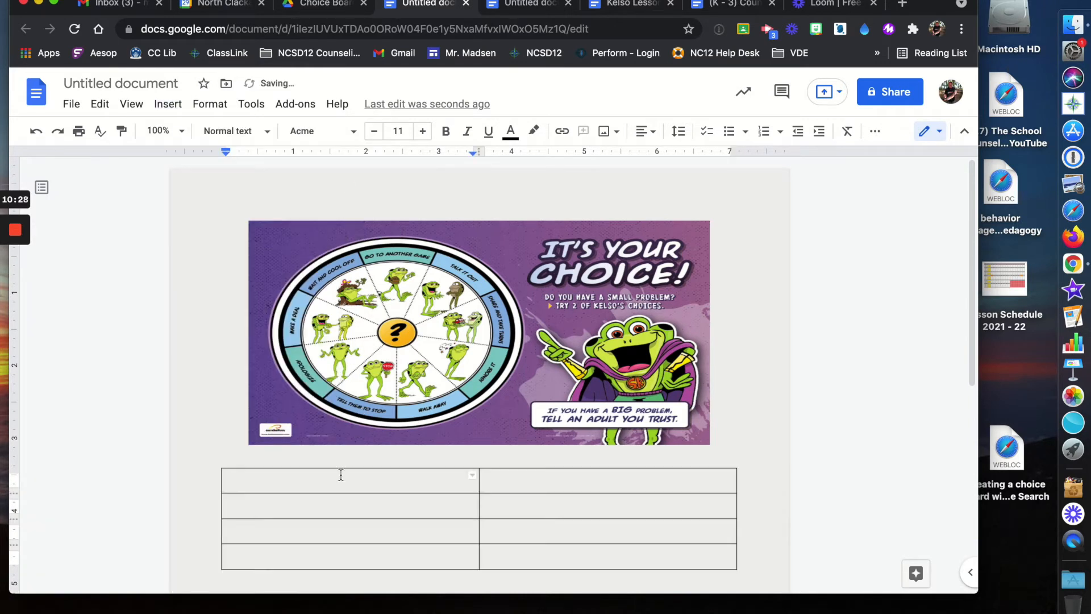
- Fill the table's first row with "Lesson 1" and "Activity - FlipGrid", and enter "Lesson 2" in the second row's first cell
left_click(316, 478)
type("Lesson 1")
key("Tab")
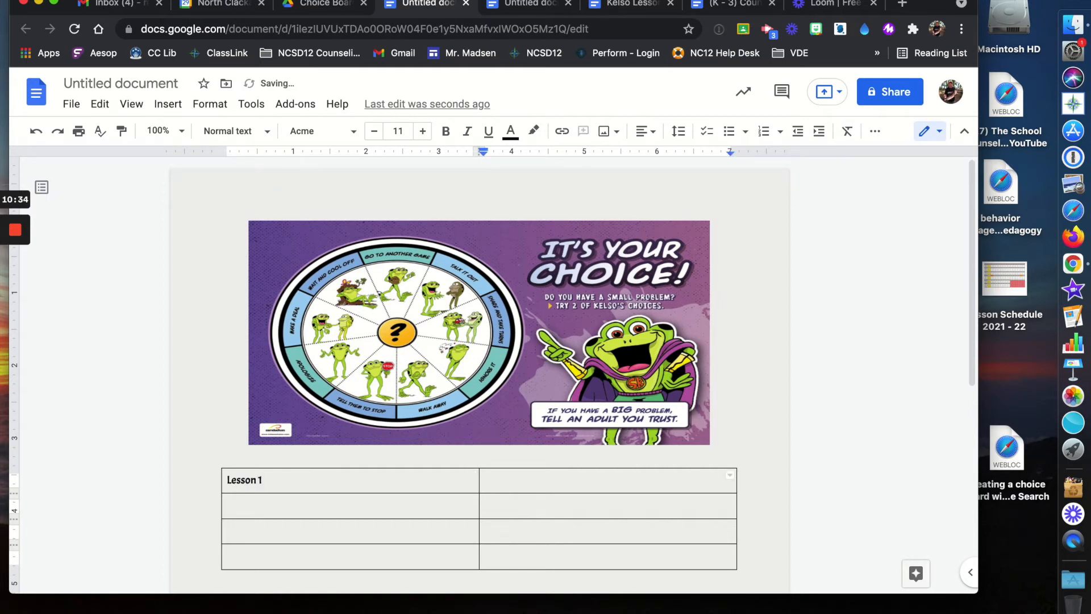
type("Activity - FlipGrid")
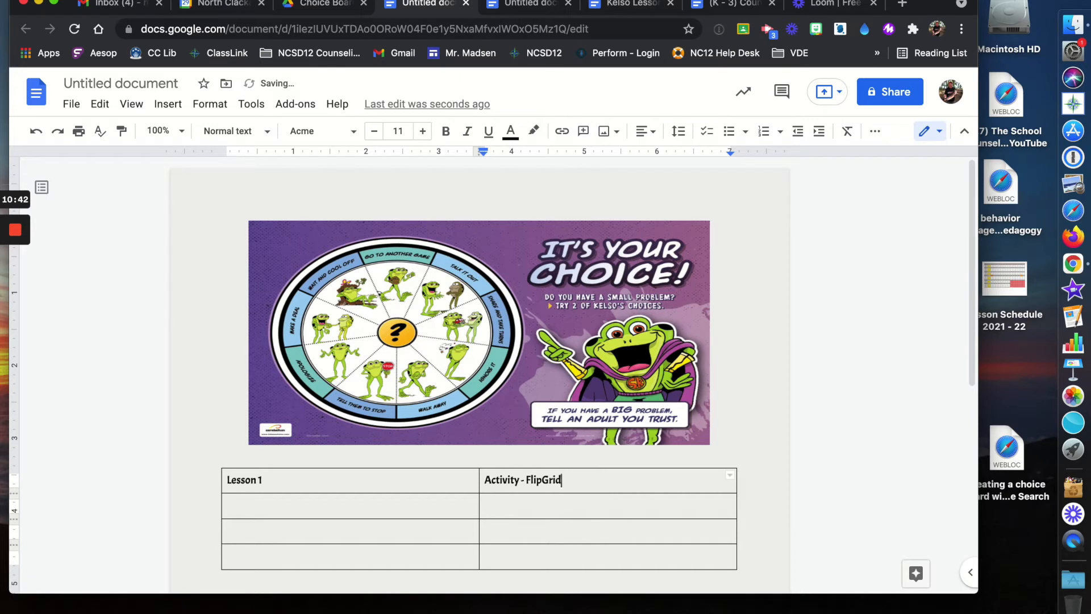
left_click(247, 505)
type("Lesson 2")
key("Tab")
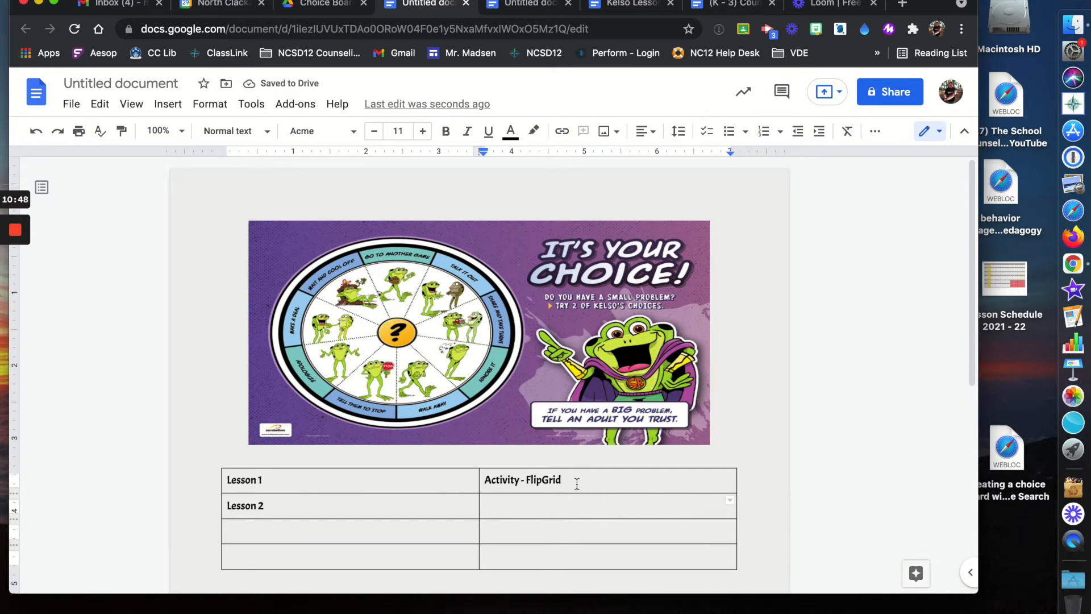
- Copy "Activity - FlipGrid" from the first row into the second-column cells of the three rows below
left_click_drag(568, 480, 485, 479)
key("super+c")
left_click(505, 508)
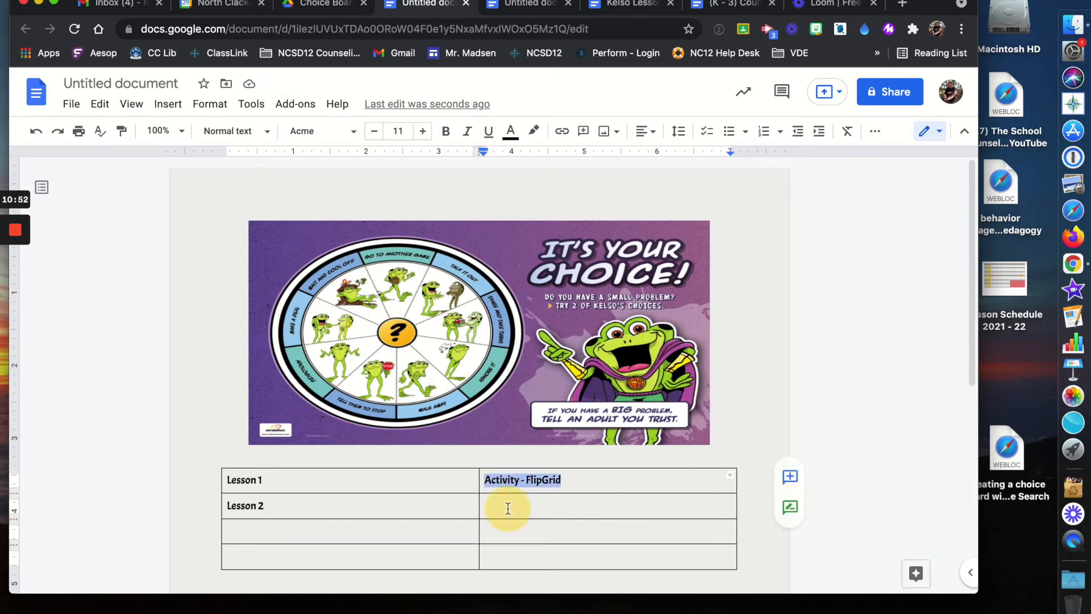
key("super+v")
left_click(503, 532)
key("super+v")
left_click(503, 557)
key("super+v")
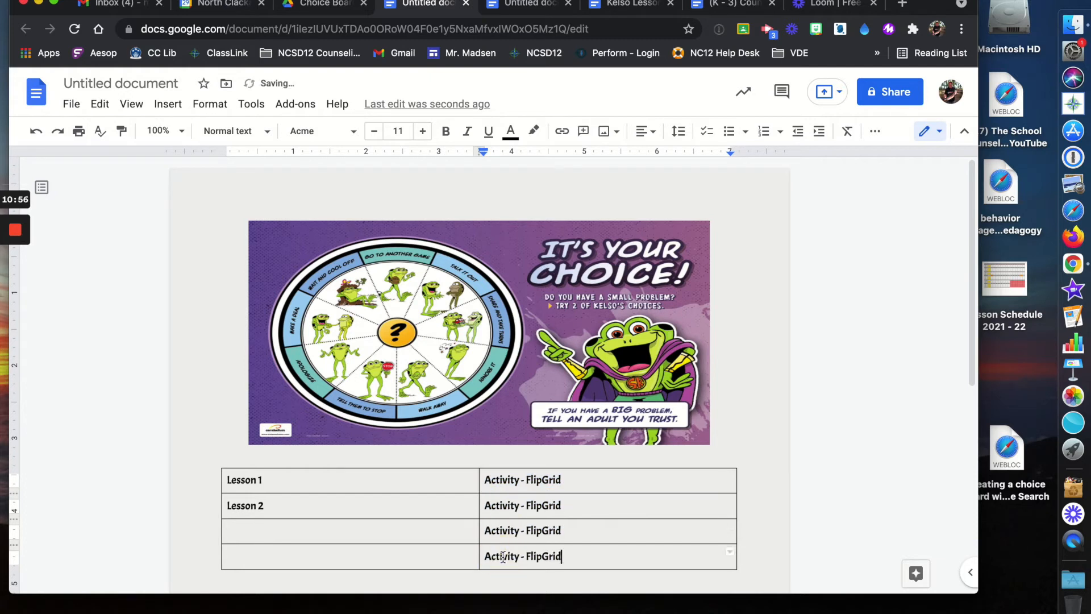
- Enter "Lesson 3" and "Lesson 4" in the first-column cells of the table's last two rows
double_click(265, 531)
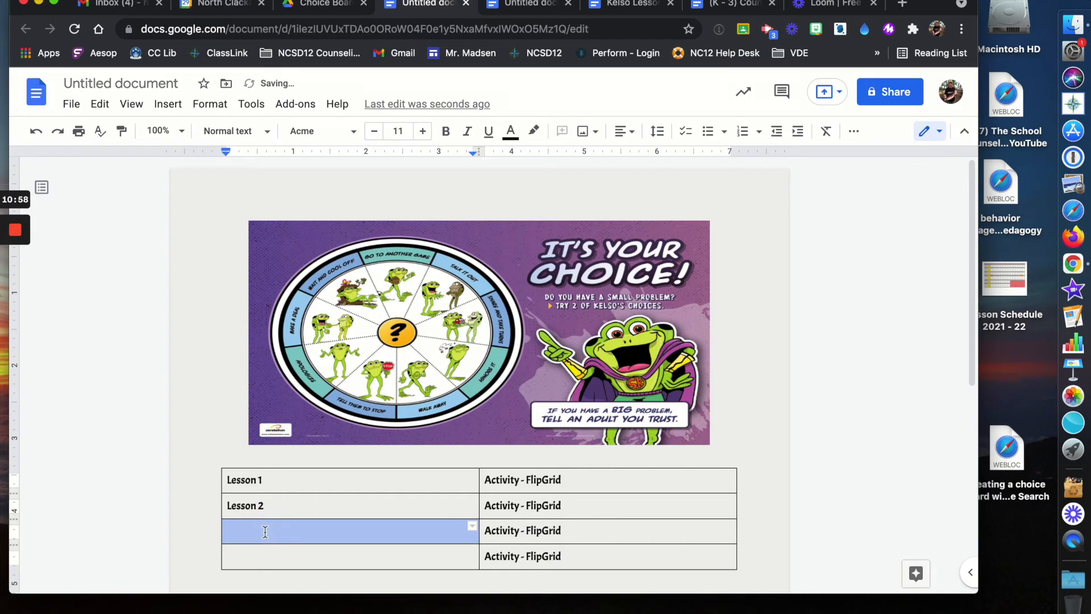
type("Lesson ")
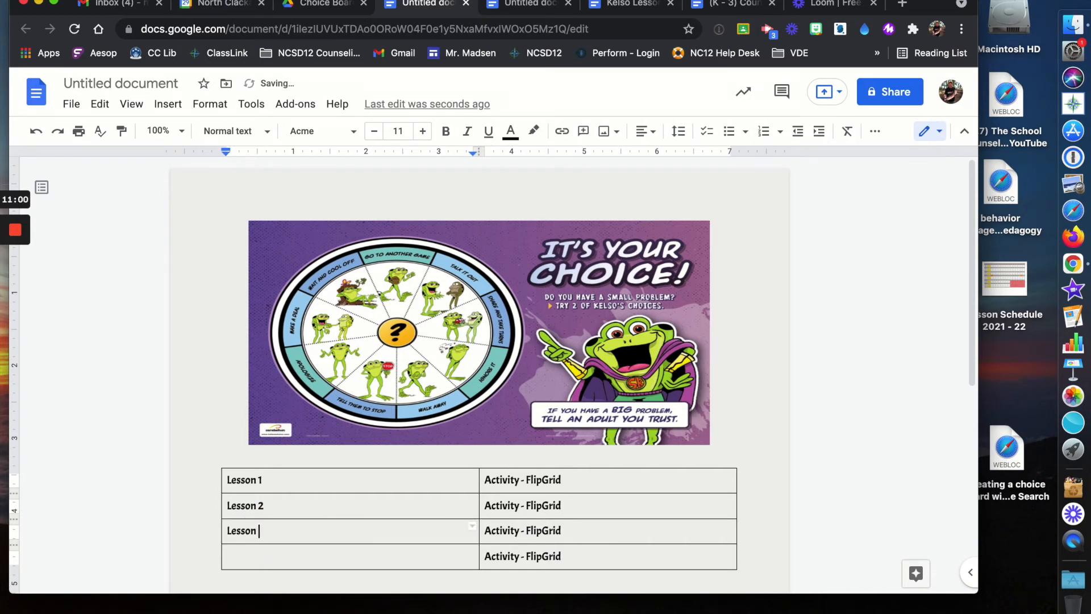
type("3")
key("Return")
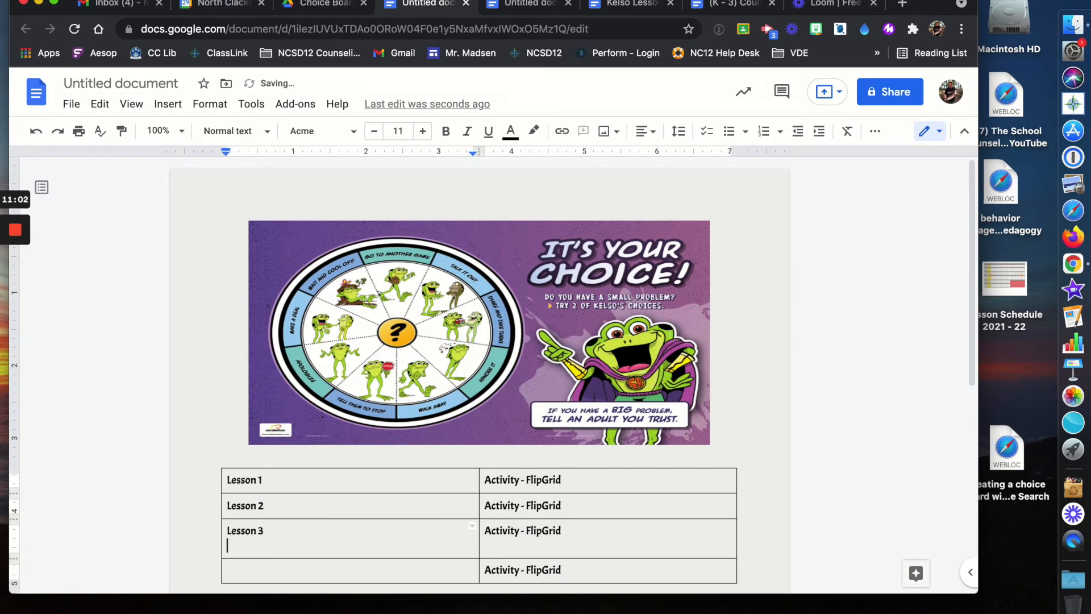
key("BackSpace")
left_click(252, 554)
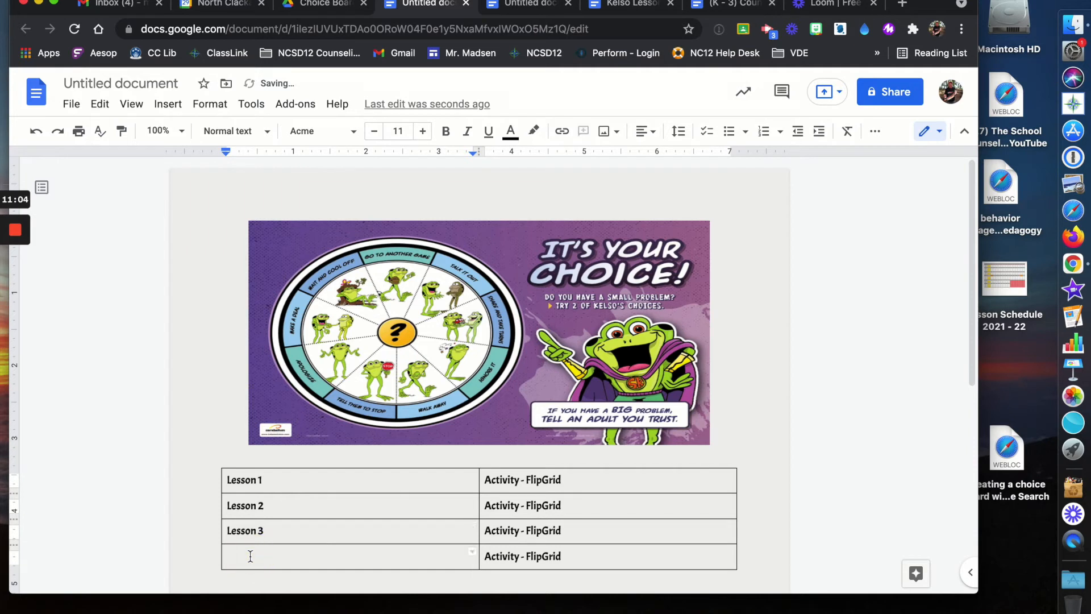
type("Lesson 4")
- Center the text in all cells of the lesson and activity table
left_click_drag(563, 558, 317, 479)
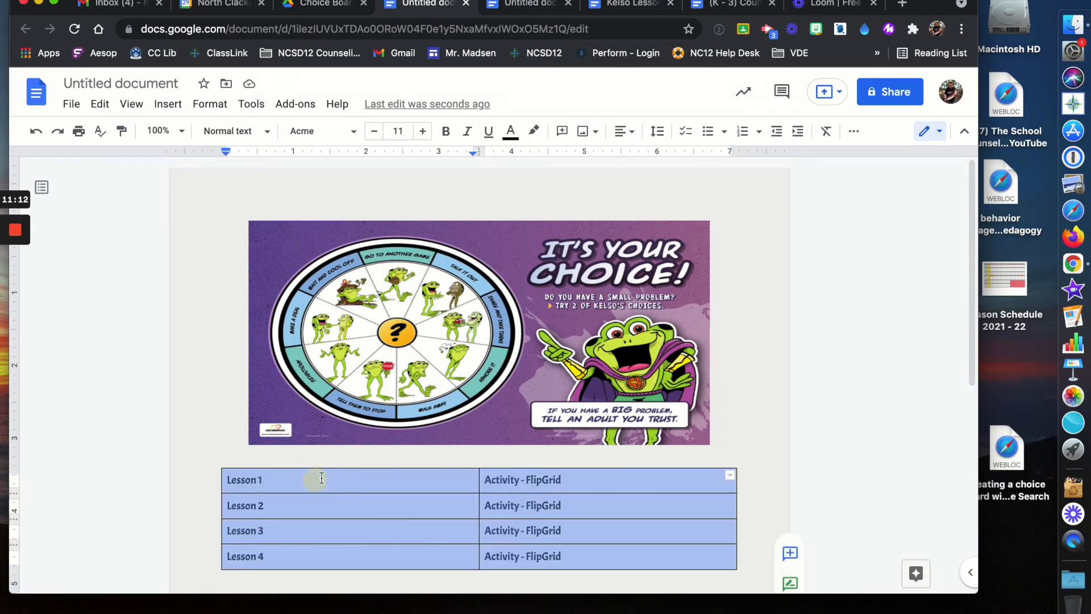
left_click(633, 137)
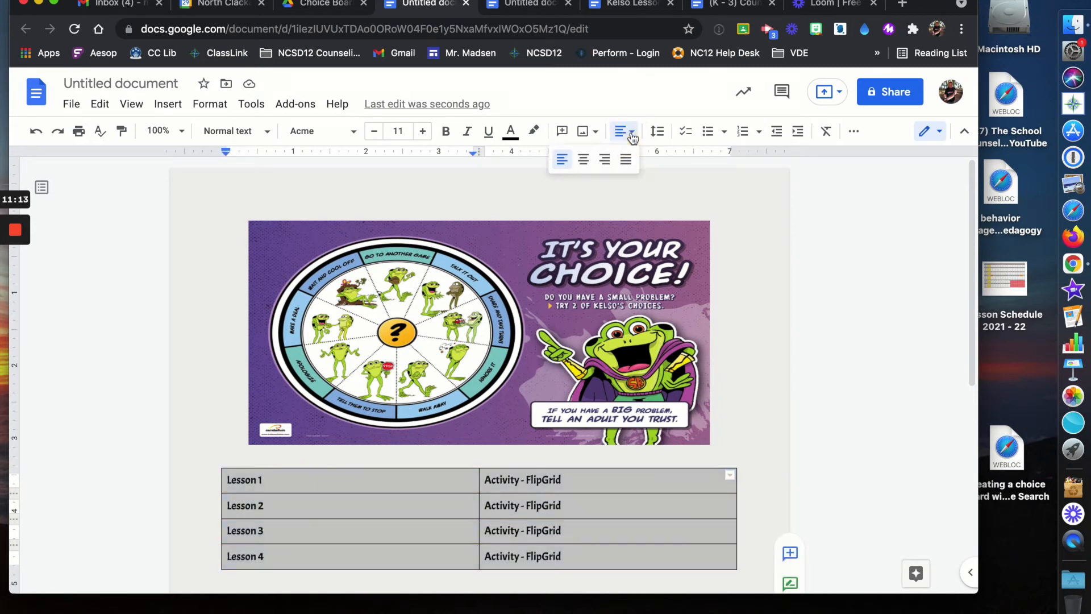
left_click(580, 159)
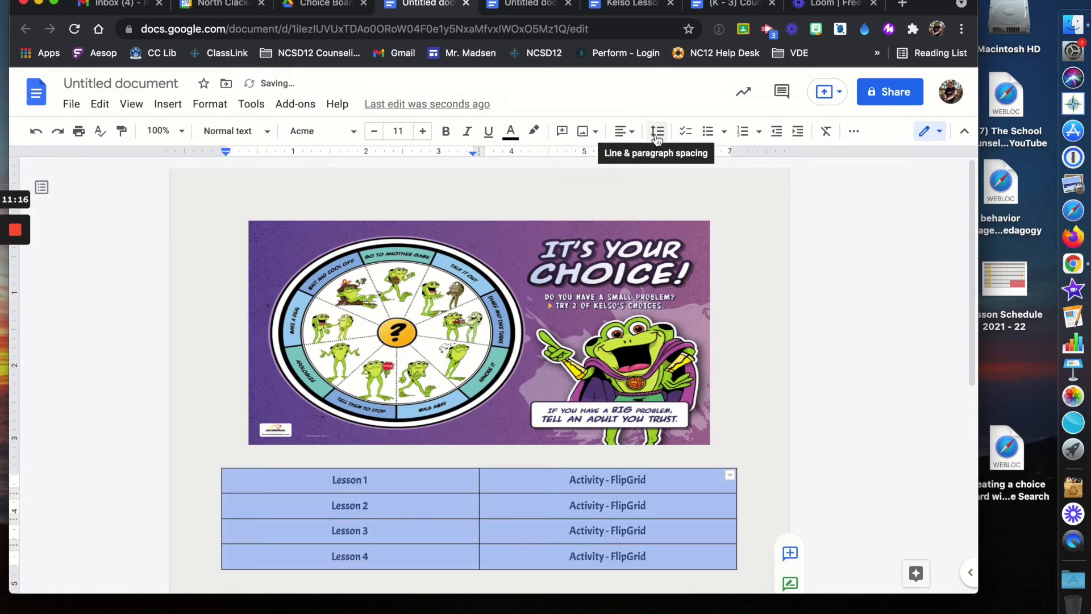
- Increase the font size of all the lesson and activity table text to 23
left_click(423, 134)
left_click(423, 134)
left_click(423, 134)
left_click(424, 134)
left_click(423, 134)
left_click(423, 134)
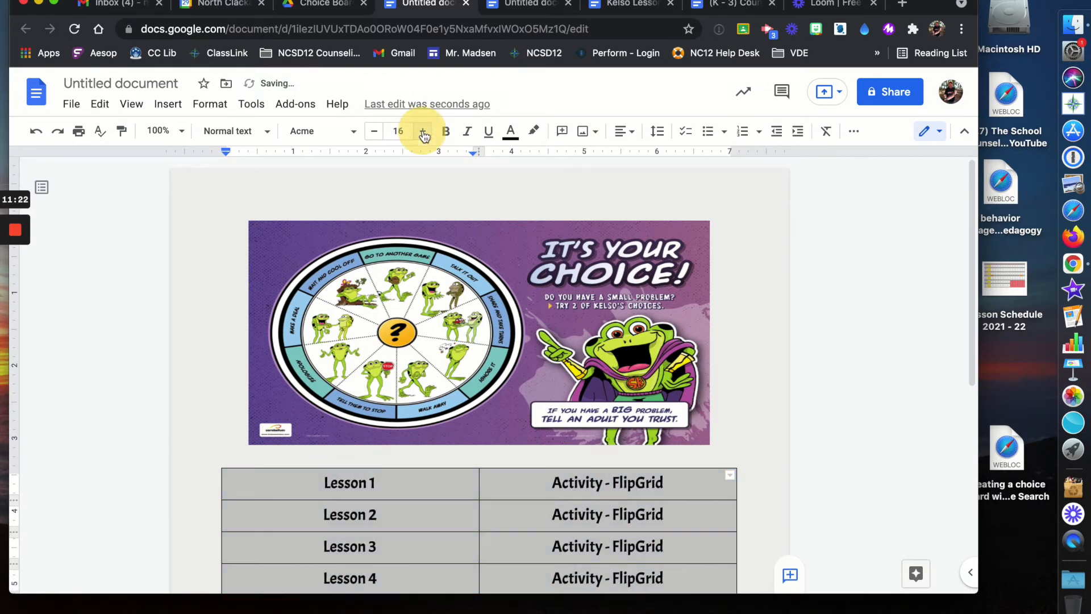
left_click(423, 134)
left_click(424, 134)
left_click(423, 134)
left_click(423, 135)
left_click(424, 134)
left_click(423, 134)
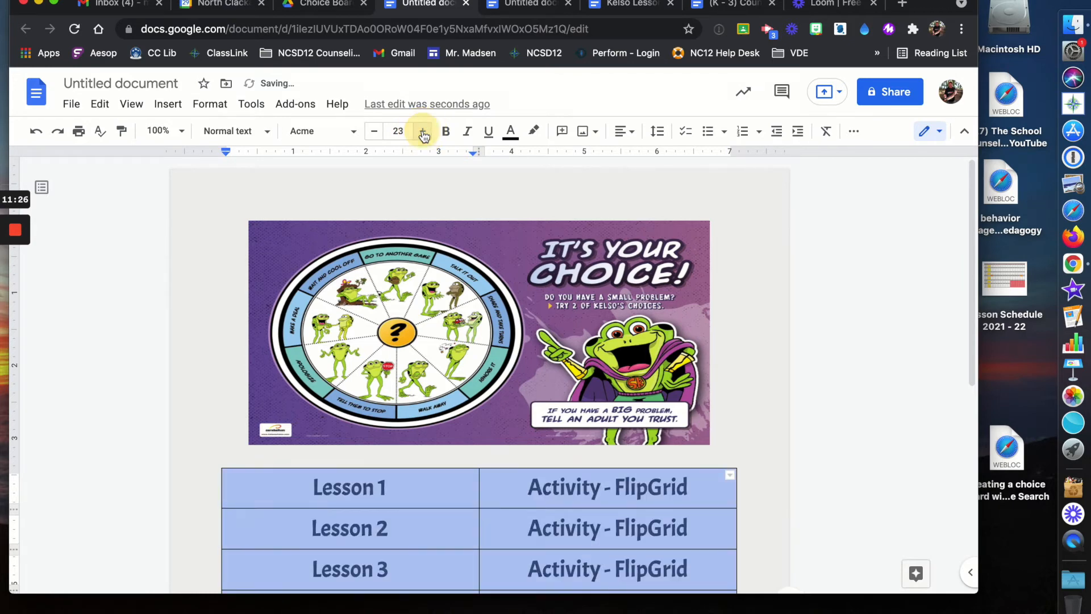
scroll(505, 361, "down", 3)
scroll(505, 361, "up", 1)
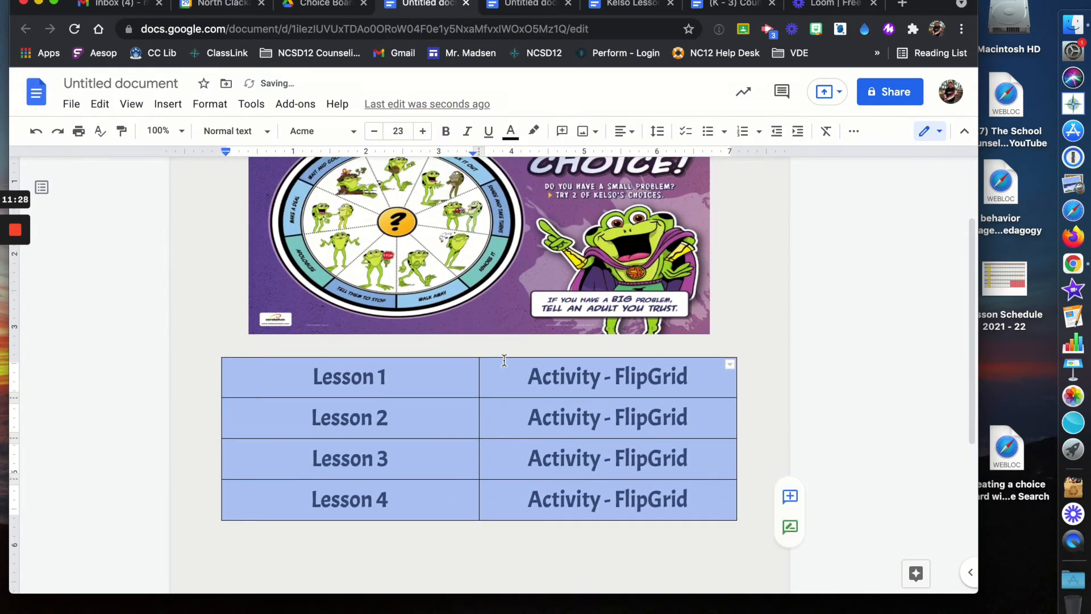
- Insert the image frog.png from the Documents subfolder NC12/VDE/Distance > Bitmojis directly before "Lesson 1" in the table's first cell
left_click(315, 377)
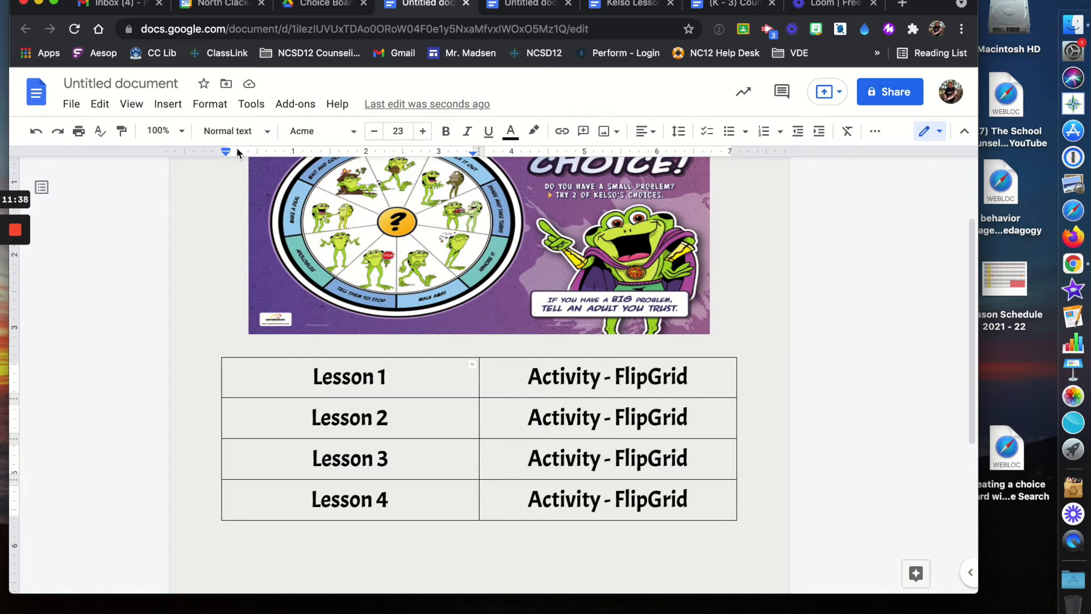
left_click(168, 104)
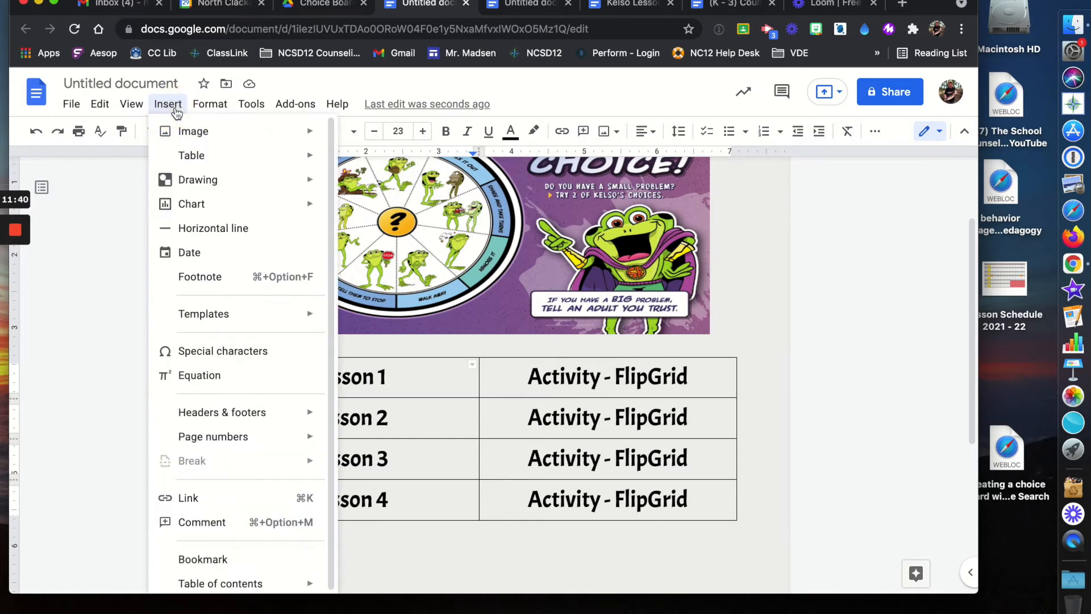
mouse_move(193, 135)
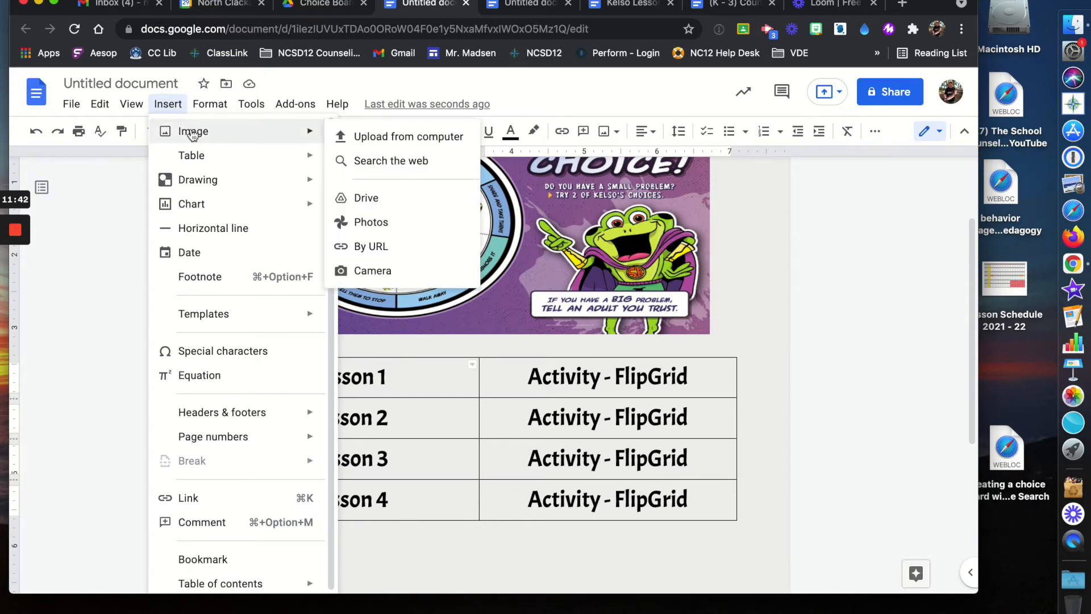
left_click(390, 137)
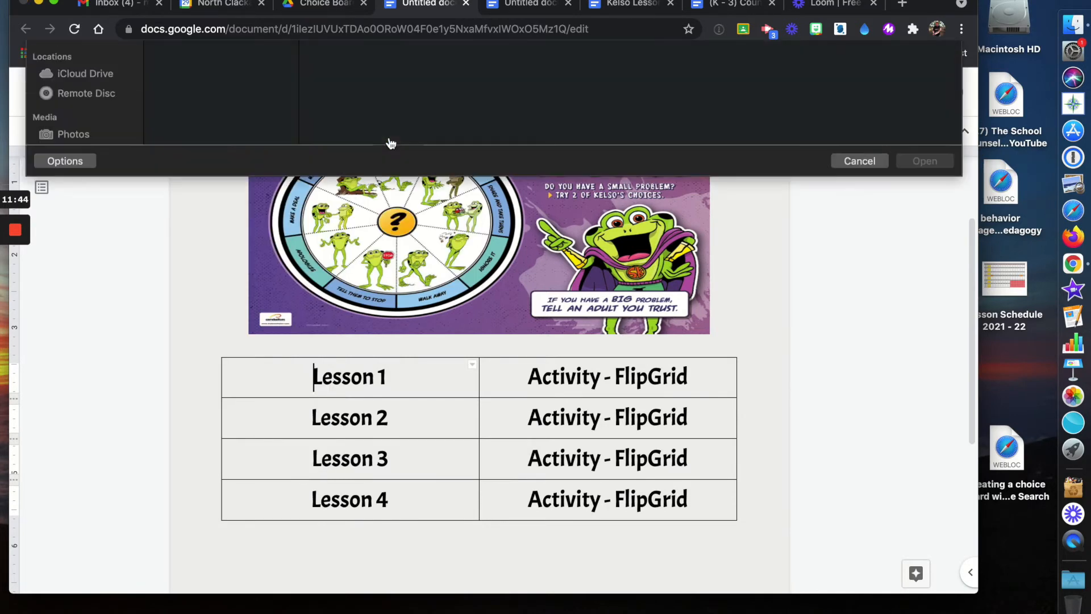
left_click(96, 157)
scroll(157, 187, "down", 5)
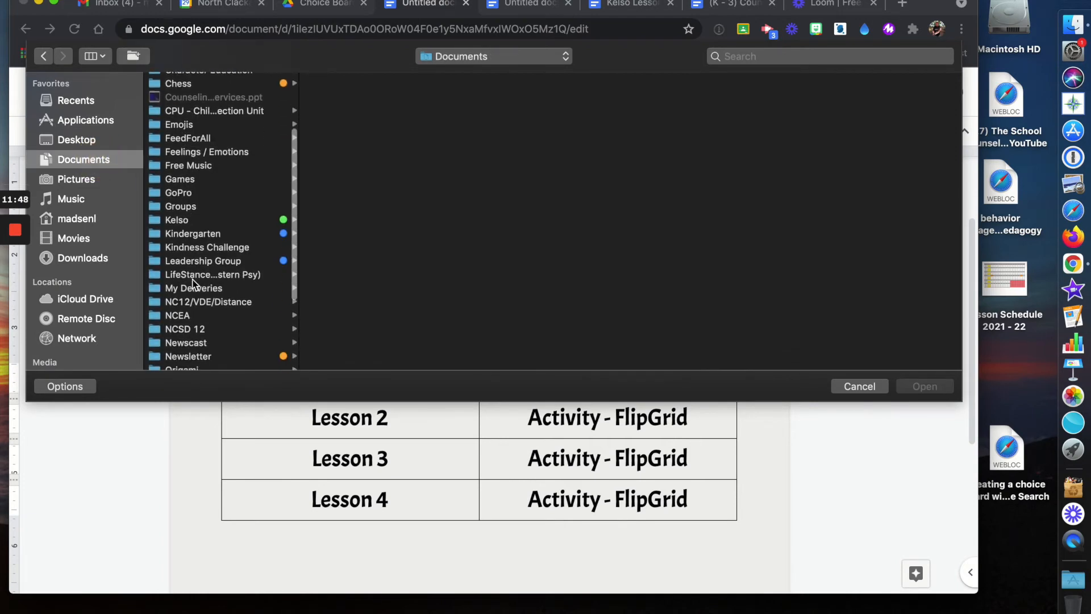
left_click(206, 302)
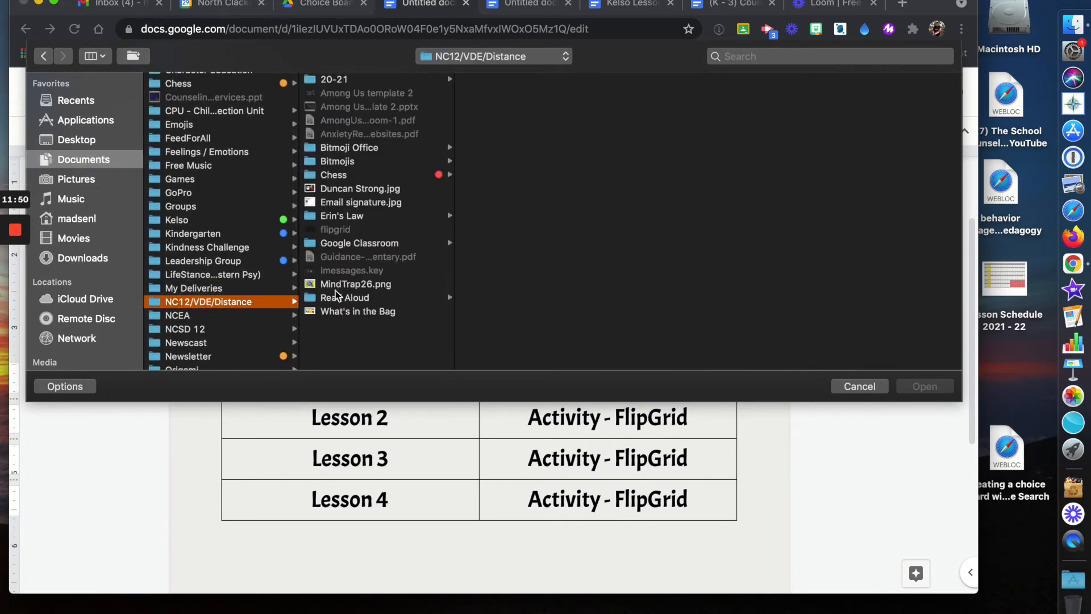
left_click(346, 161)
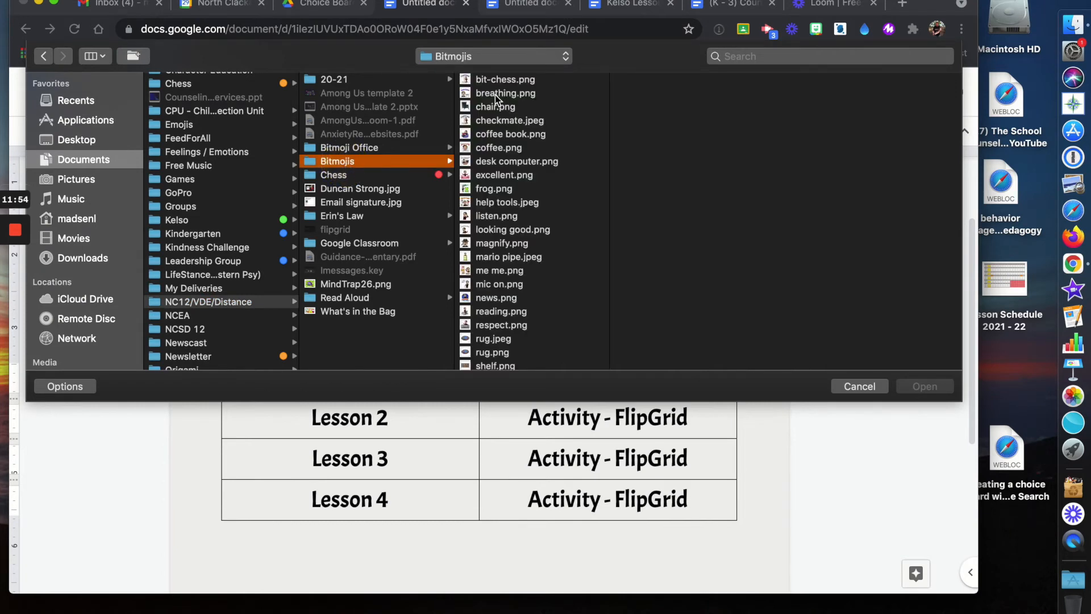
left_click(494, 189)
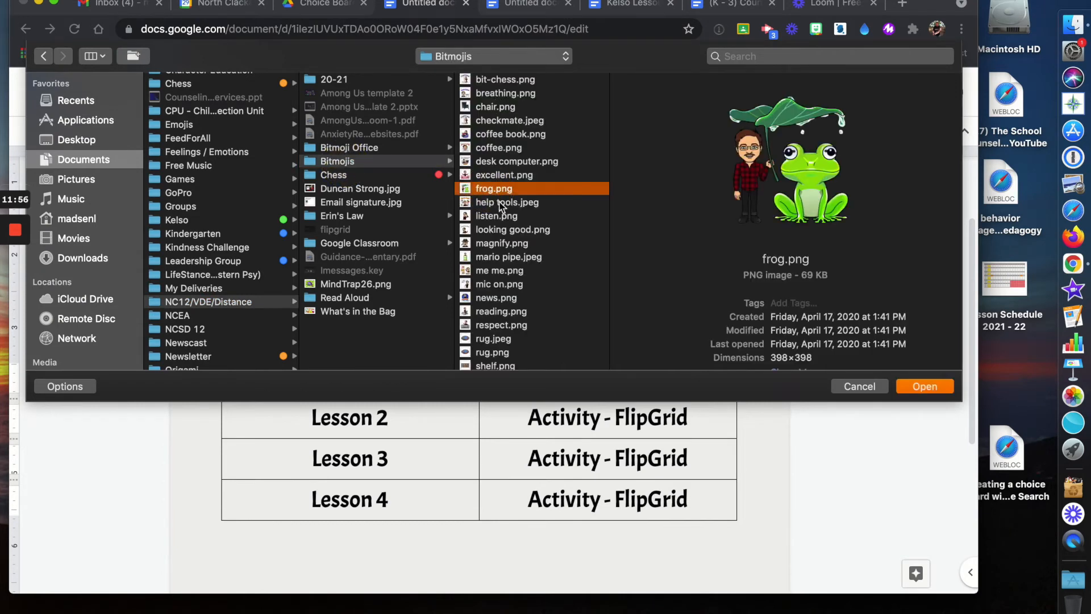
left_click(936, 388)
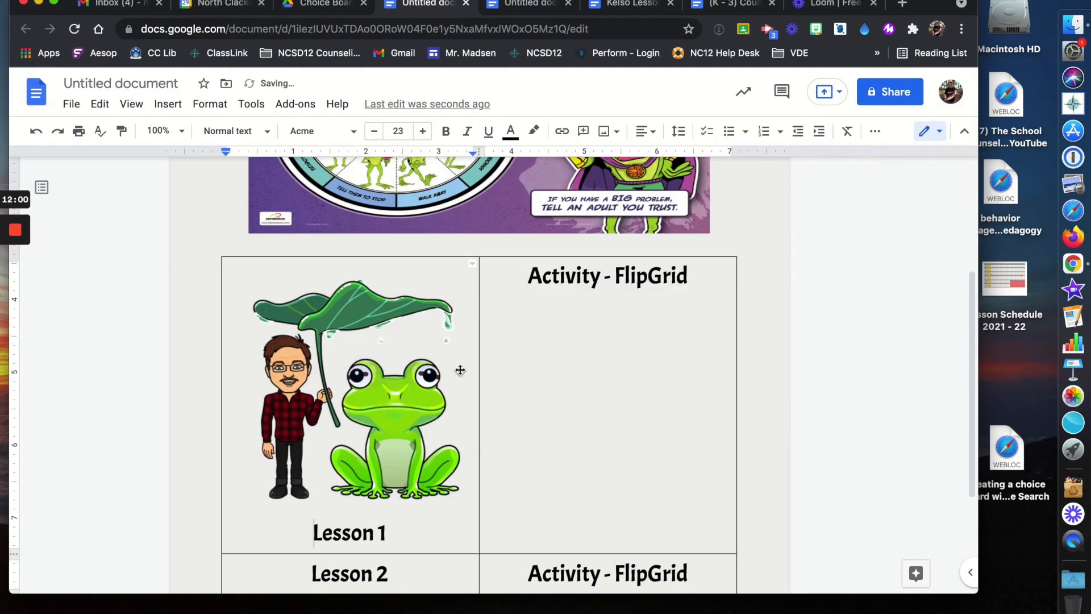
- Shrink the frog image so it fits beside "Lesson 1", and add space between the image and the text
left_click(415, 408)
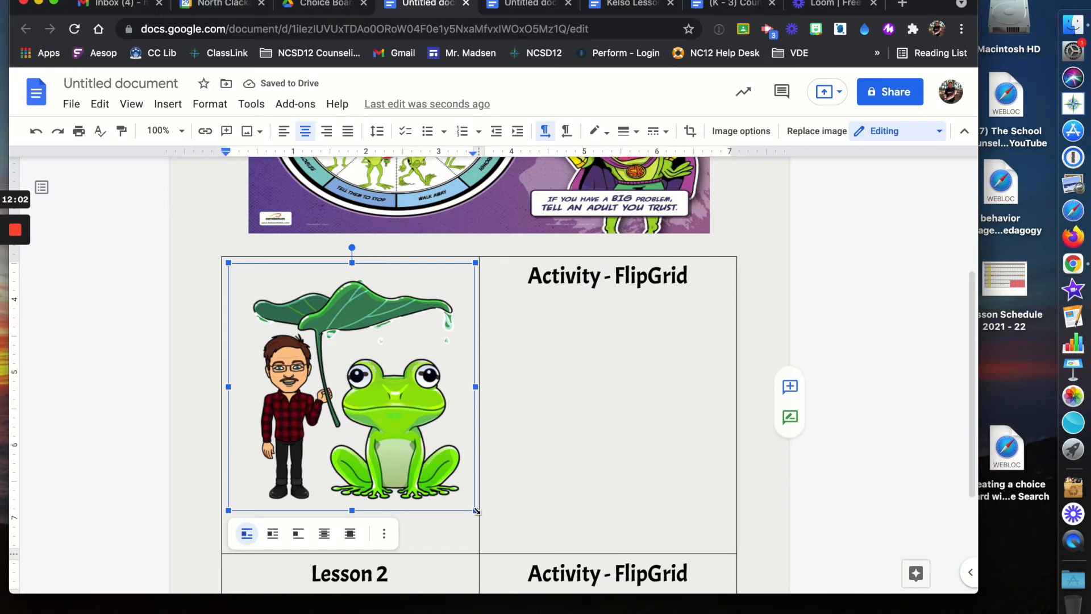
left_click_drag(476, 511, 236, 322)
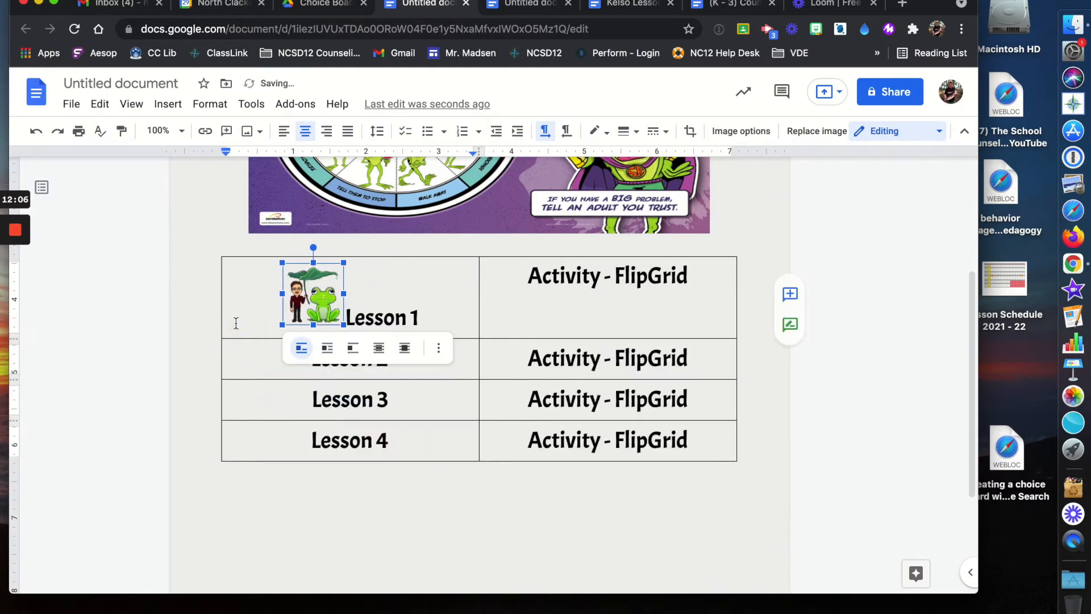
left_click(346, 317)
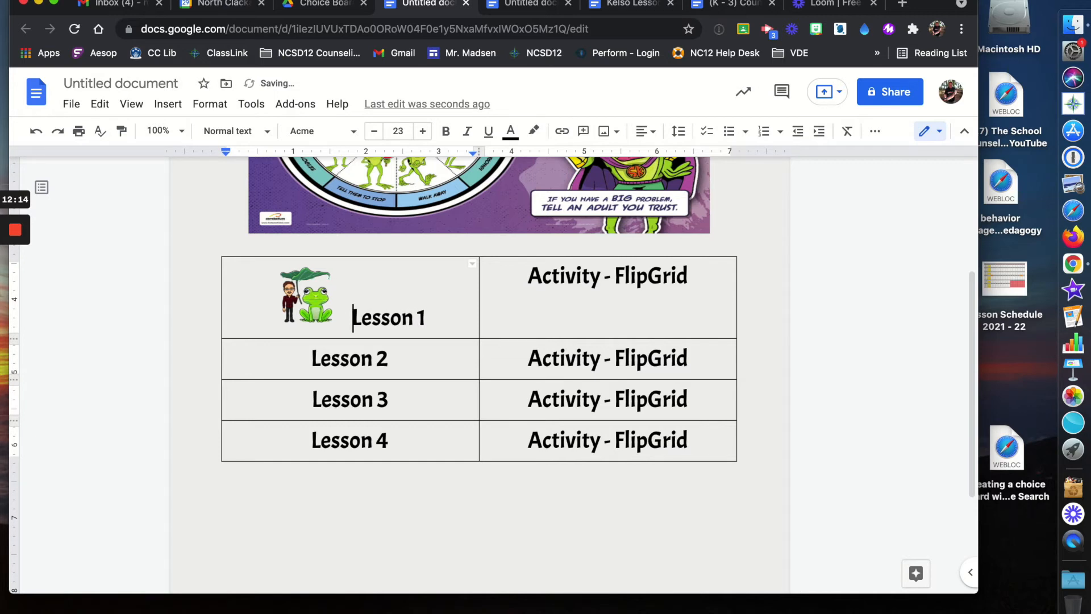
- Move "Activity - FlipGrid" in the table's first row down one line to sit closer to level with "Lesson 1"
left_click(530, 277)
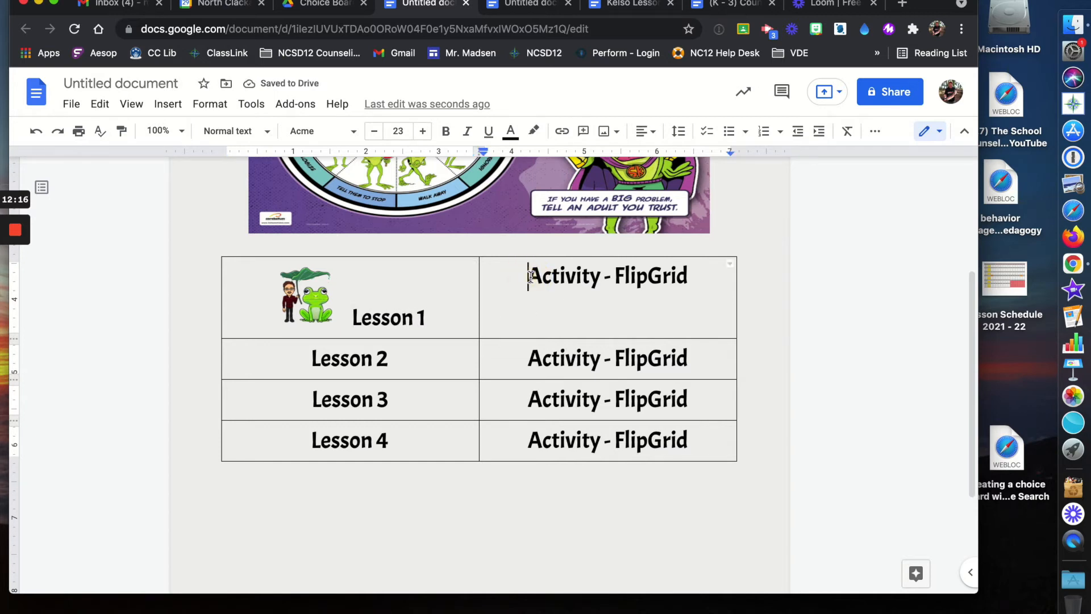
key("Return")
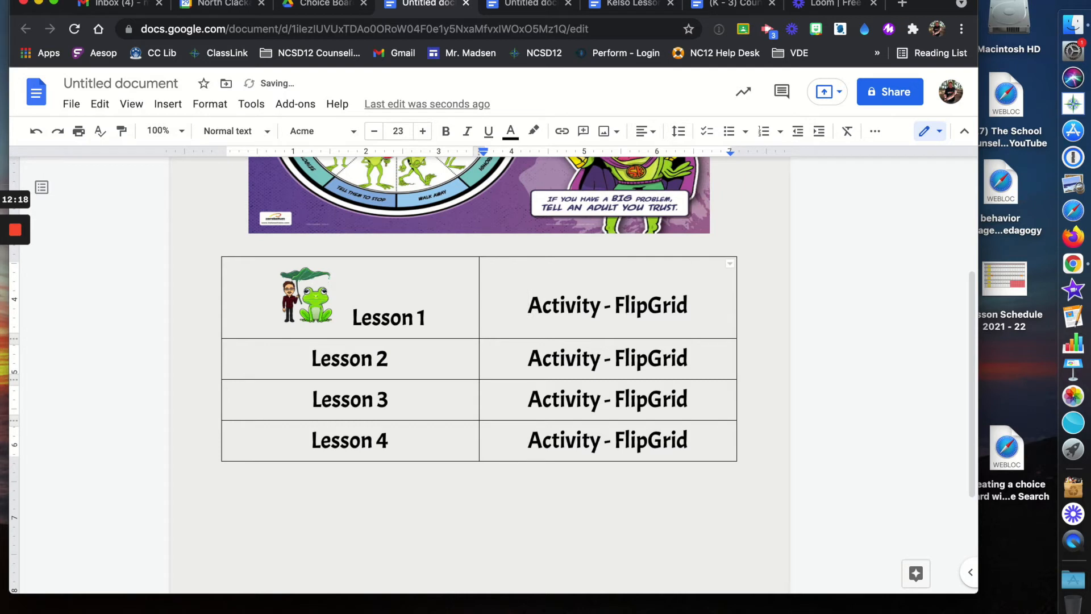
left_click(353, 315)
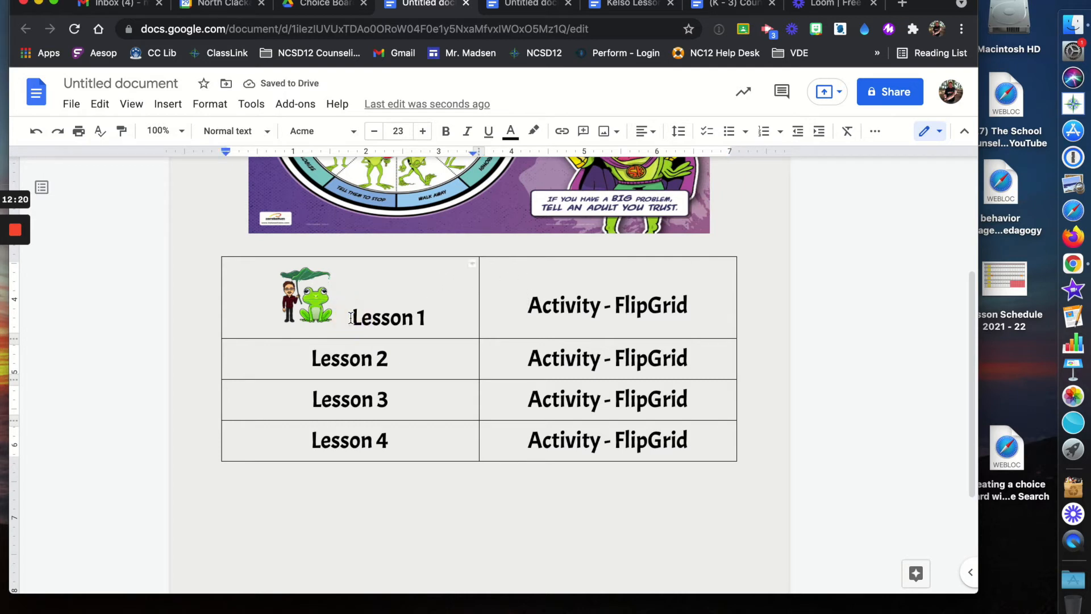
left_click(325, 305)
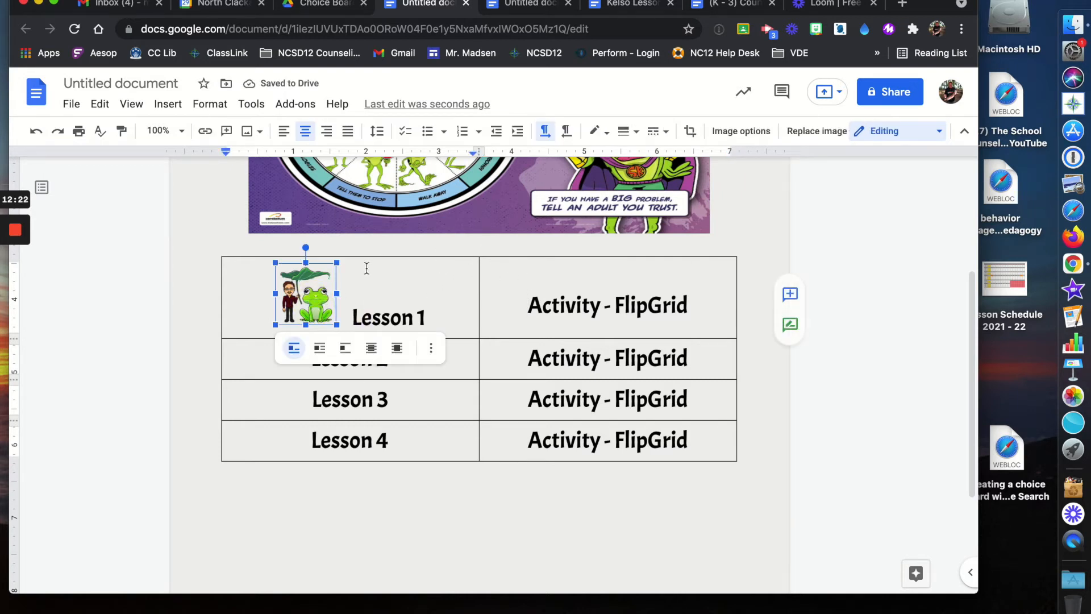
left_click(353, 293)
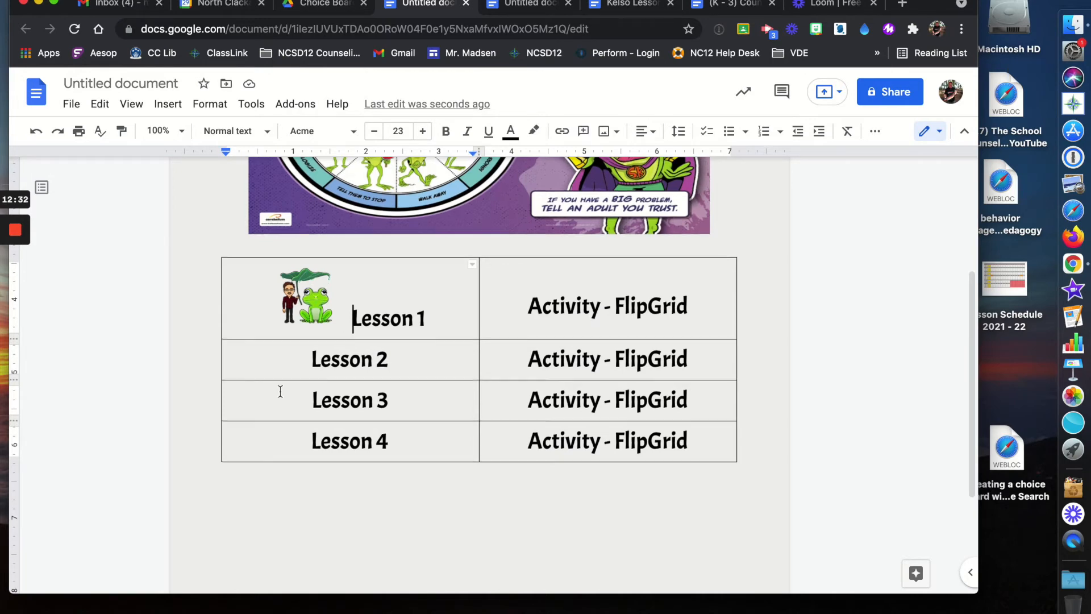
scroll(280, 391, "up", 3)
scroll(280, 391, "down", 3)
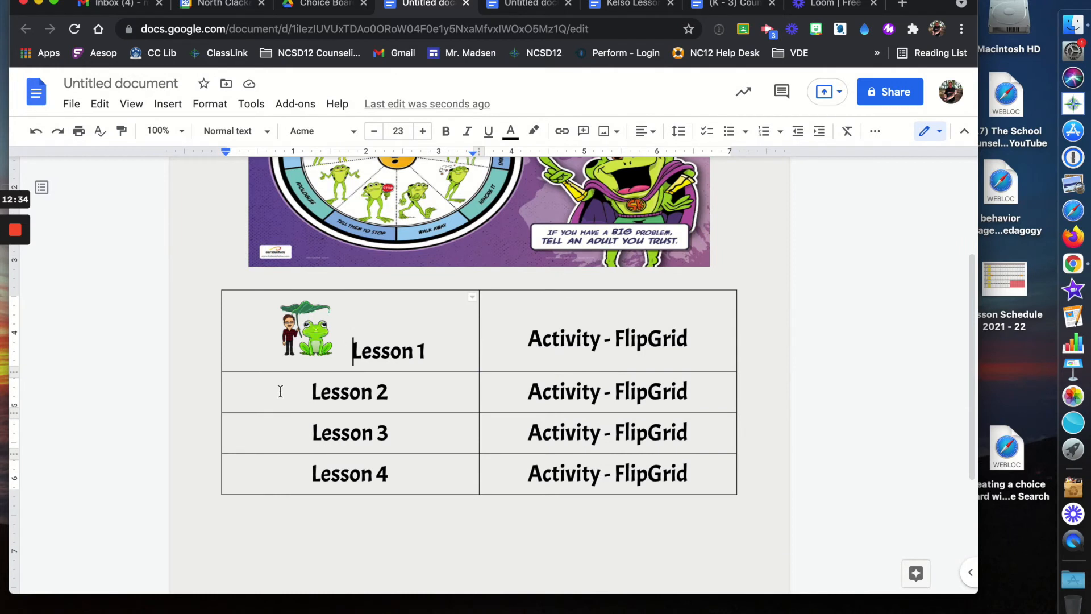
scroll(280, 391, "up", 3)
scroll(280, 391, "down", 2)
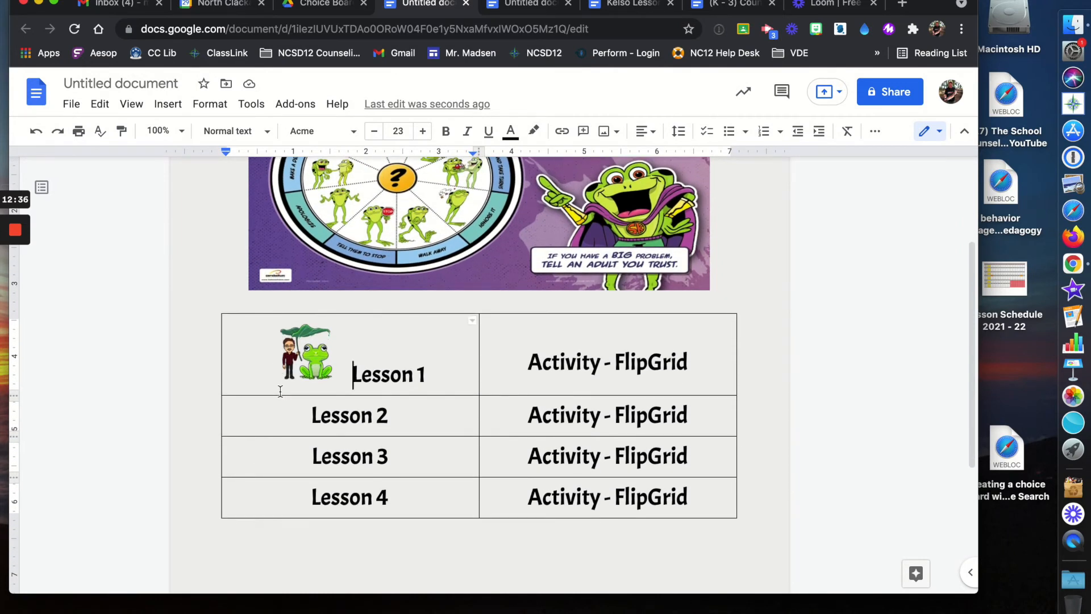
scroll(280, 391, "down", 1)
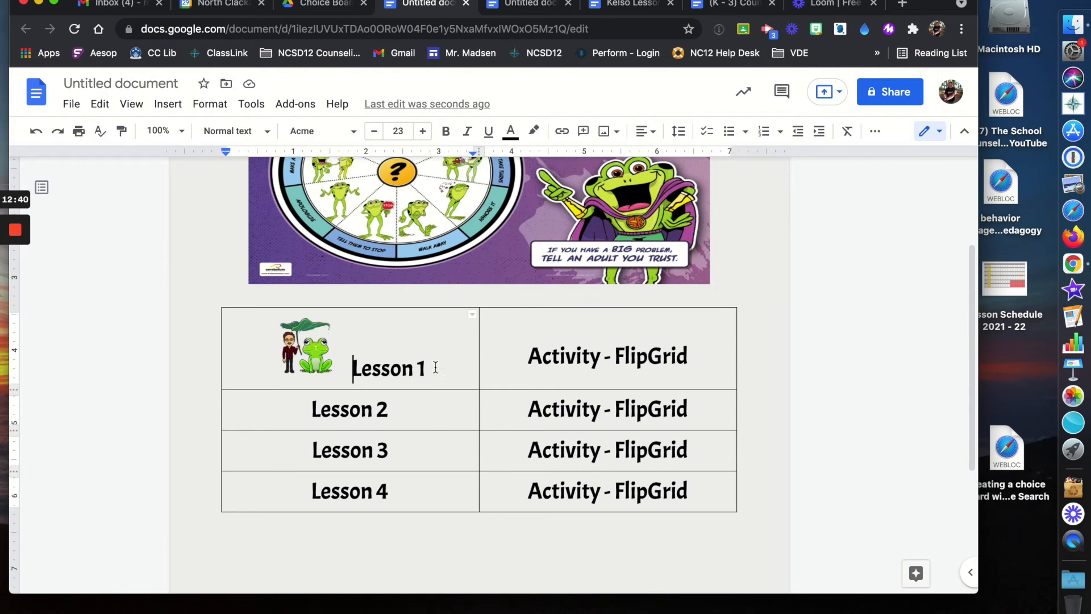
- Switch to YouTube, open the channel's uploads in YouTube Studio, and copy the shareable link of the unlisted 22:53 video dated Oct 15, 2020
left_click(334, 8)
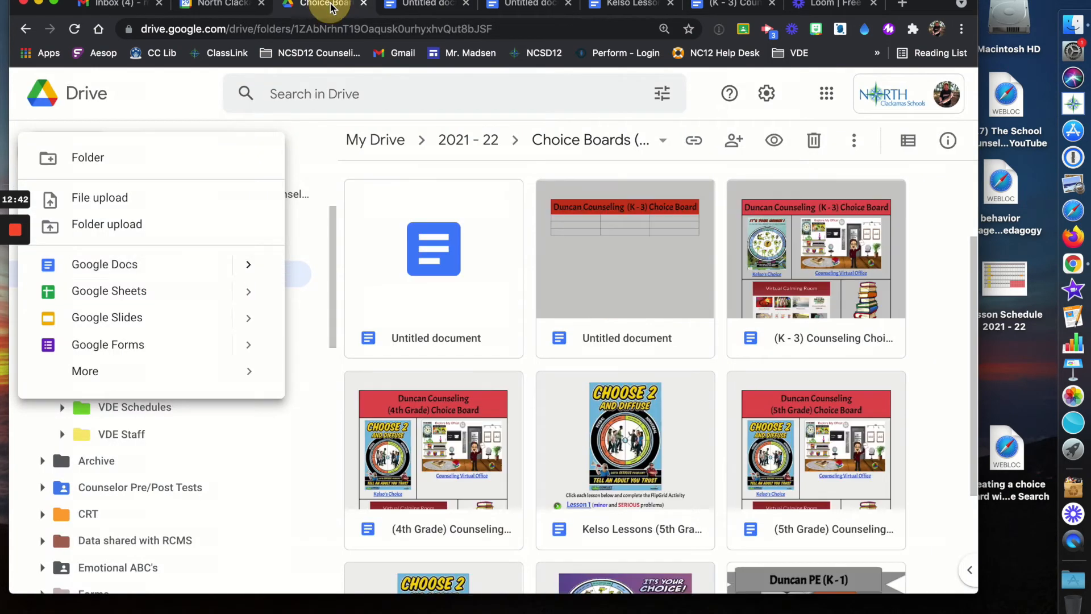
left_click(828, 96)
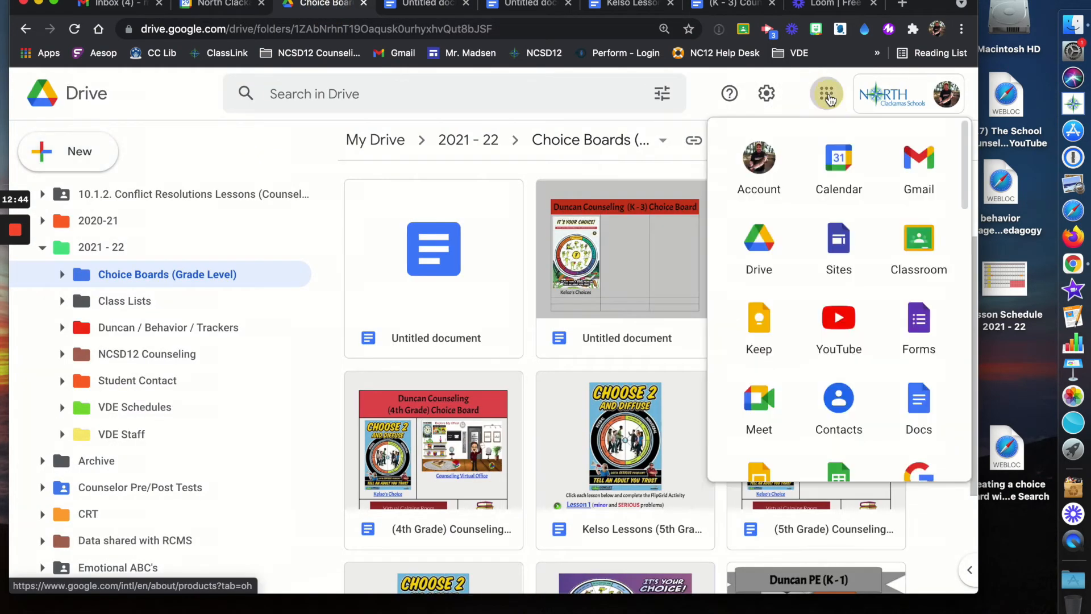
left_click(843, 331)
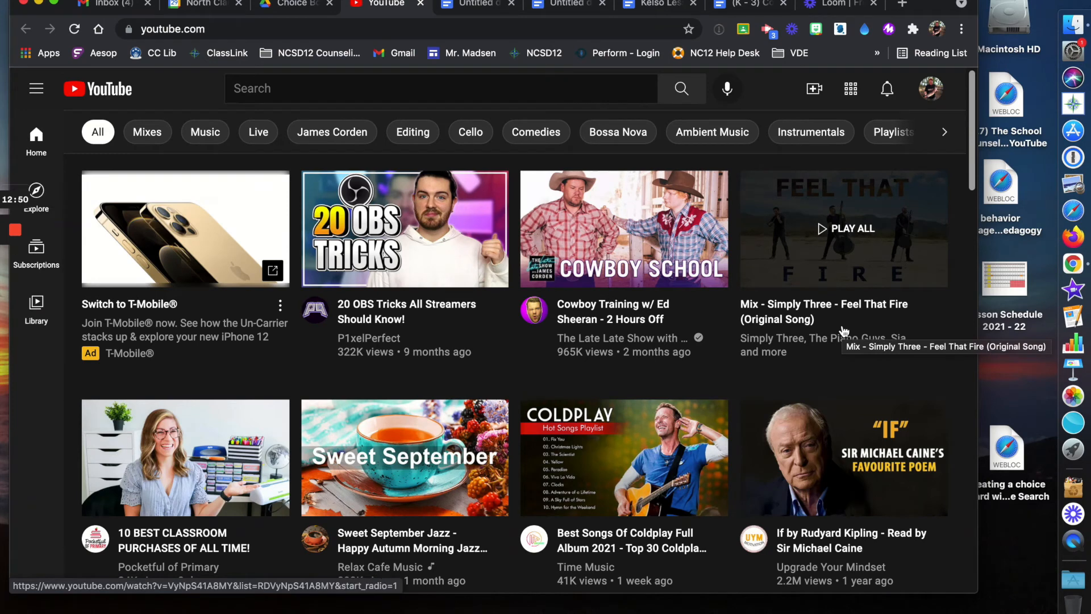
left_click(932, 88)
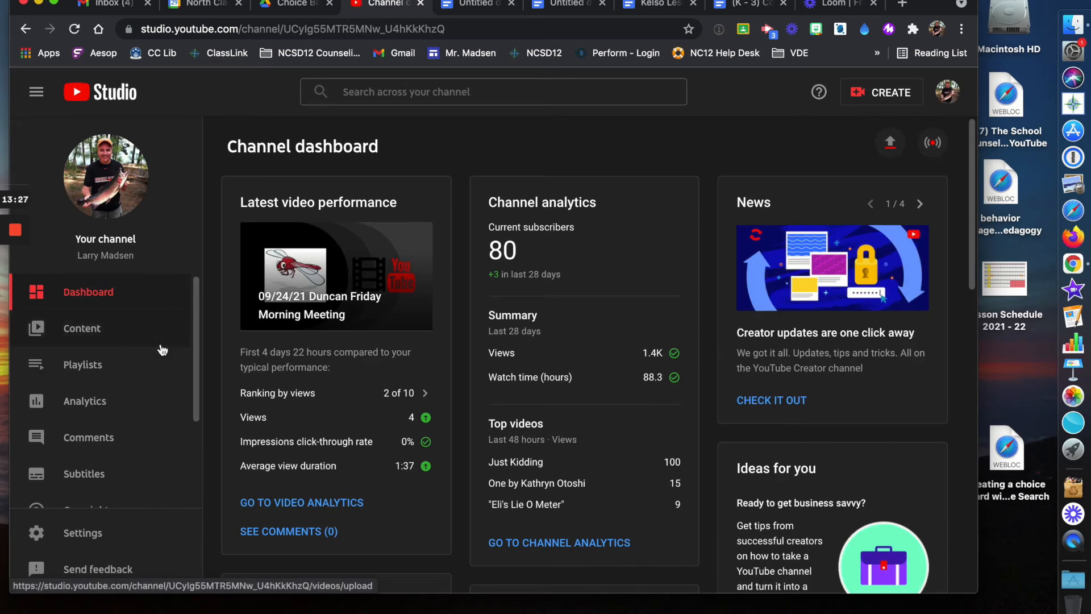
left_click(111, 341)
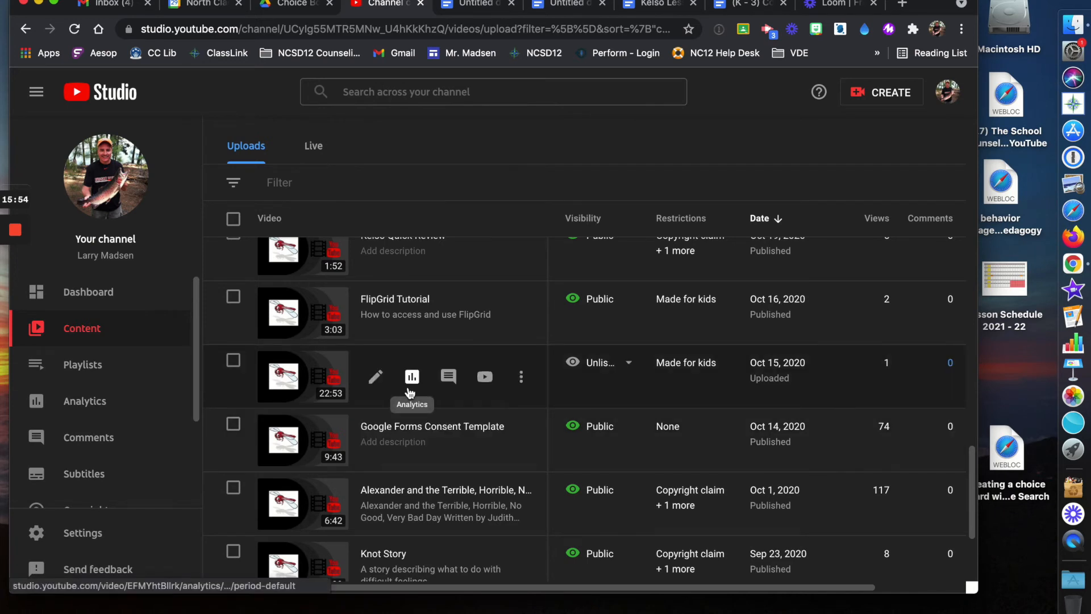
left_click(520, 380)
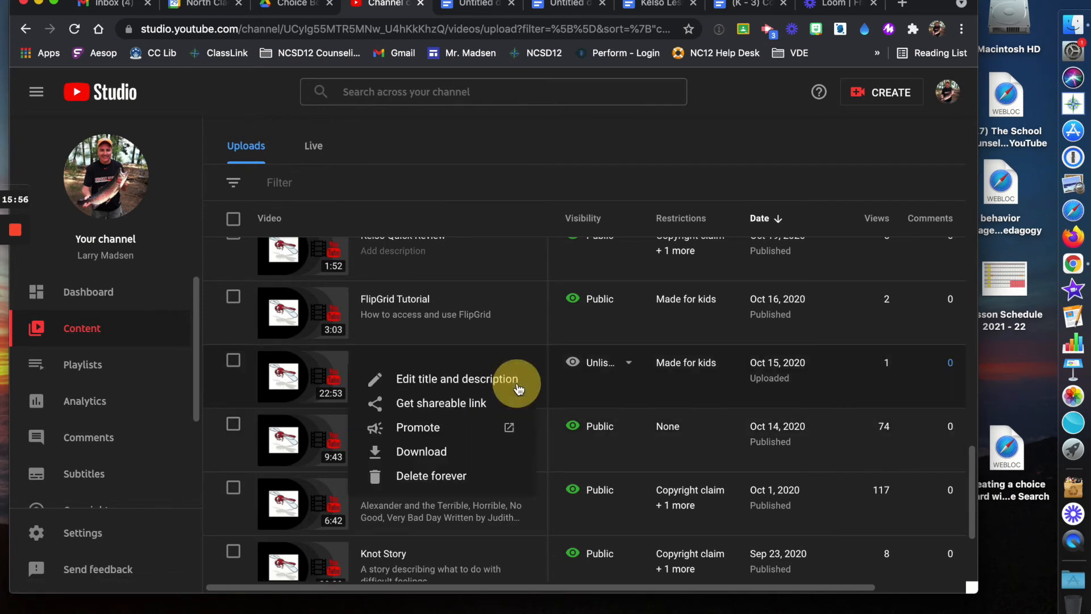
left_click(451, 404)
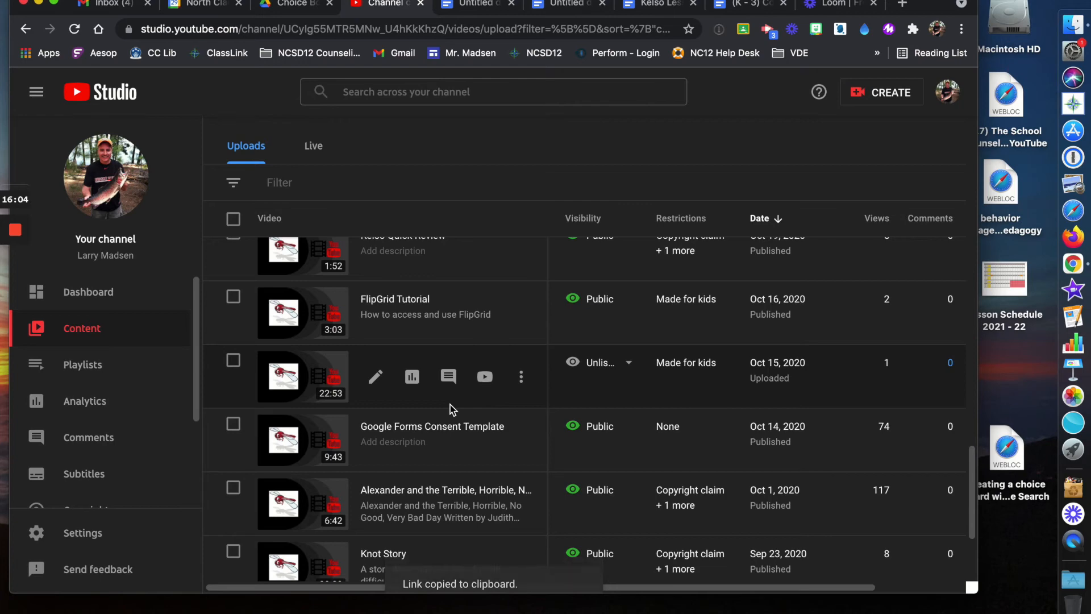
- Return to the Kelso lessons document and try to link the frog image and "Lesson 1" text to the copied YouTube URL
left_click(483, 7)
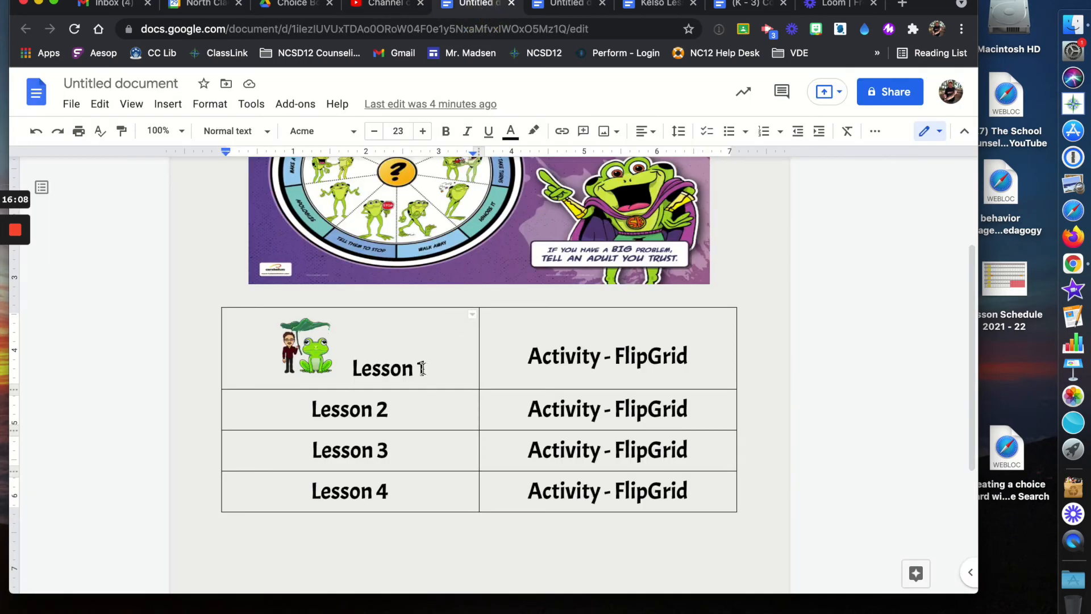
left_click_drag(430, 367, 307, 358)
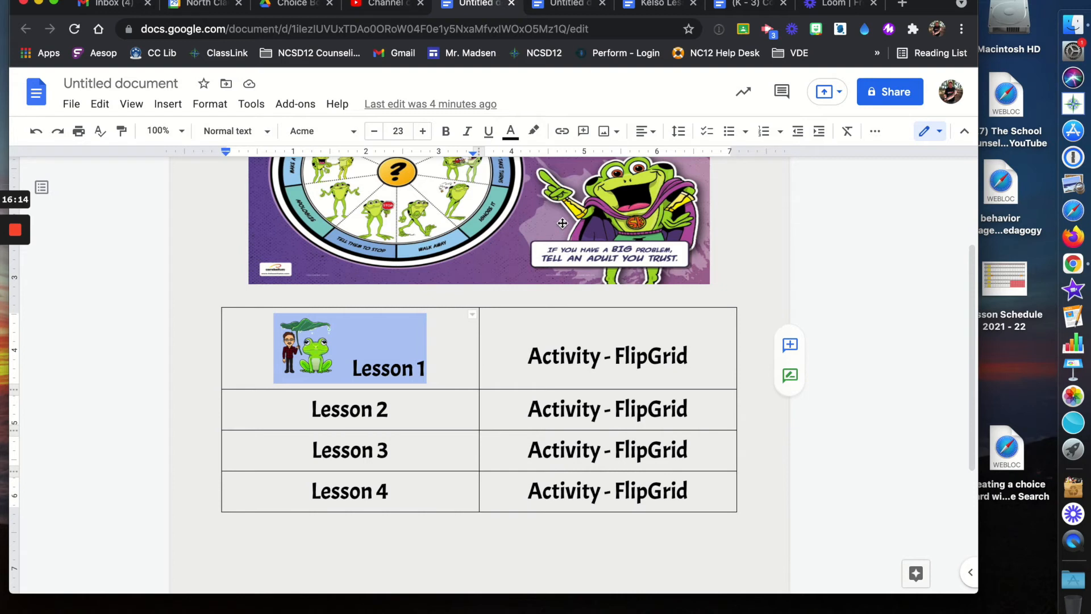
scroll(571, 139, "up", 3)
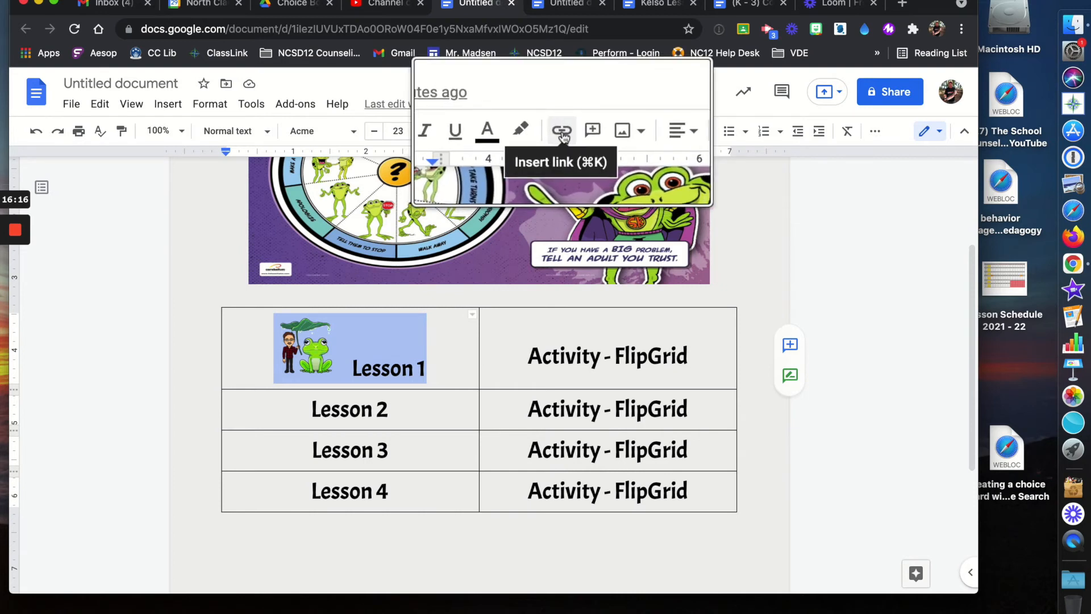
scroll(562, 137, "down", 3)
left_click(561, 132)
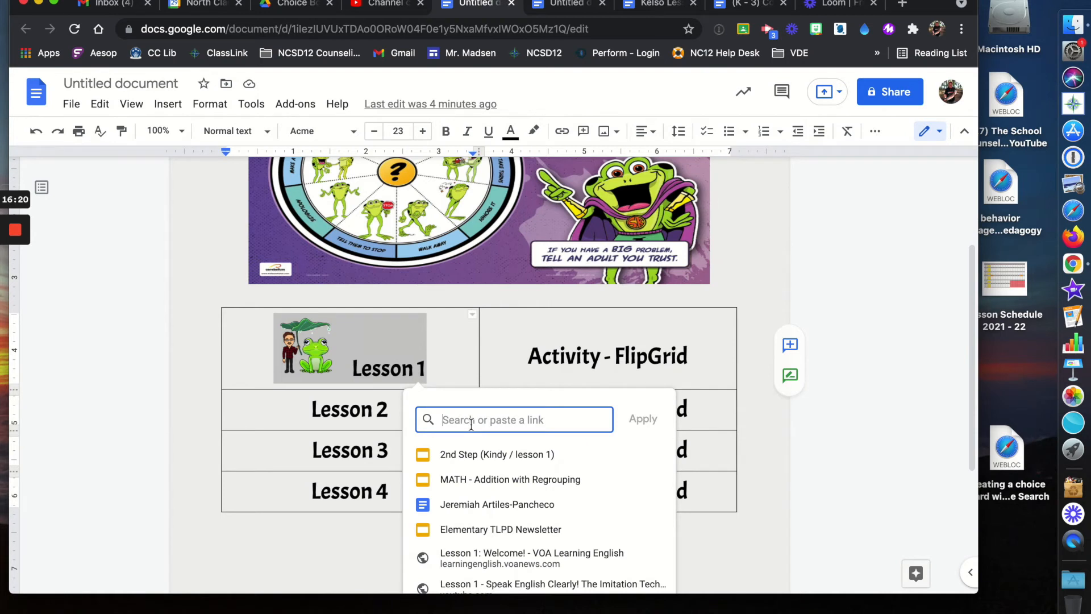
key("super+v")
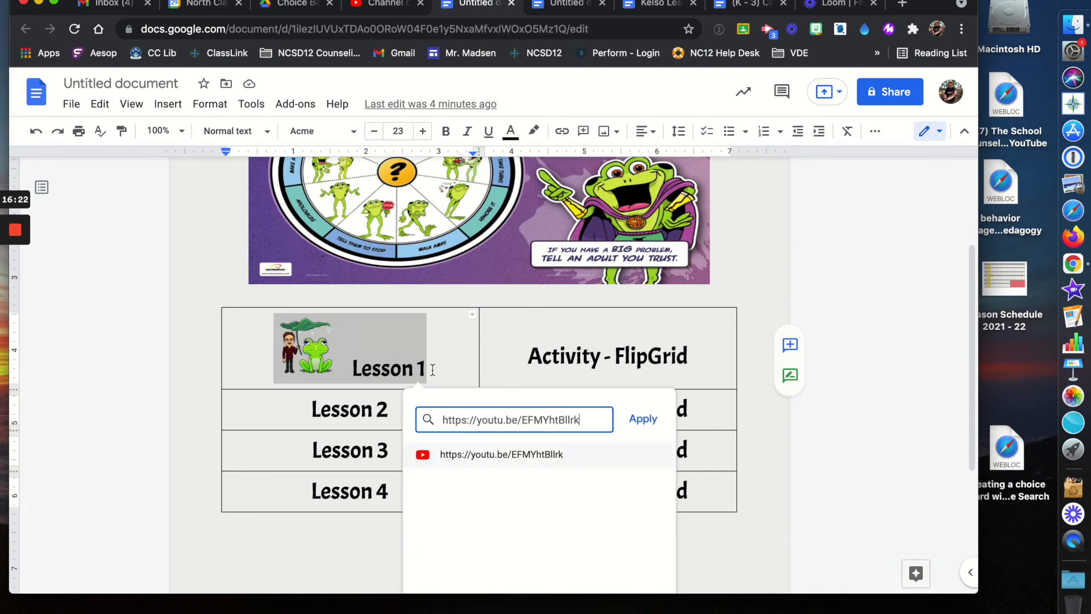
- Paste the copied YouTube URL over the selected frog image and "Lesson 1" text in the first cell
left_click(71, 103)
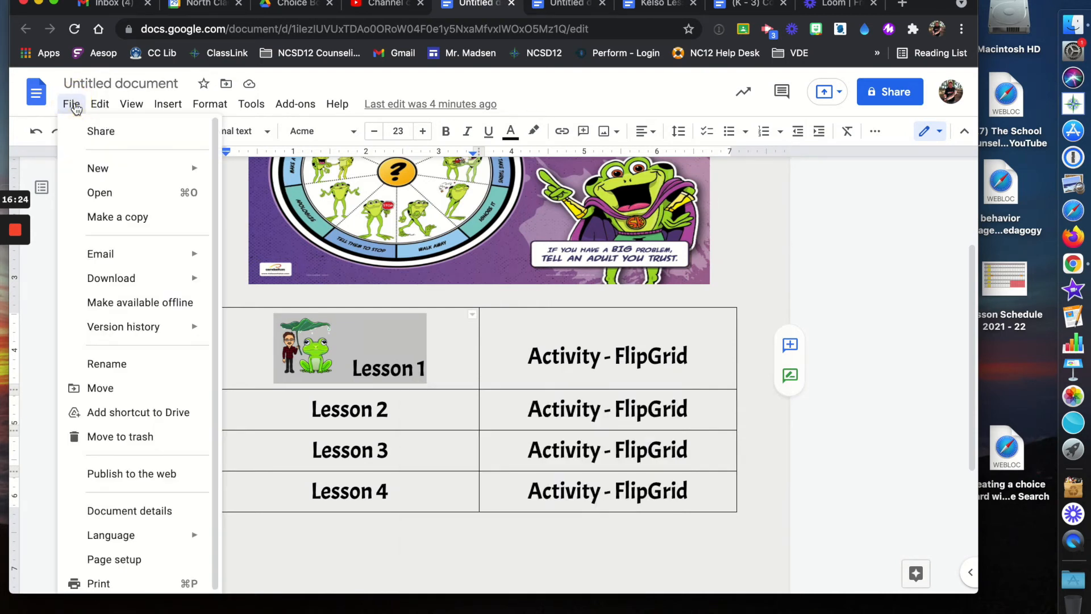
mouse_move(103, 105)
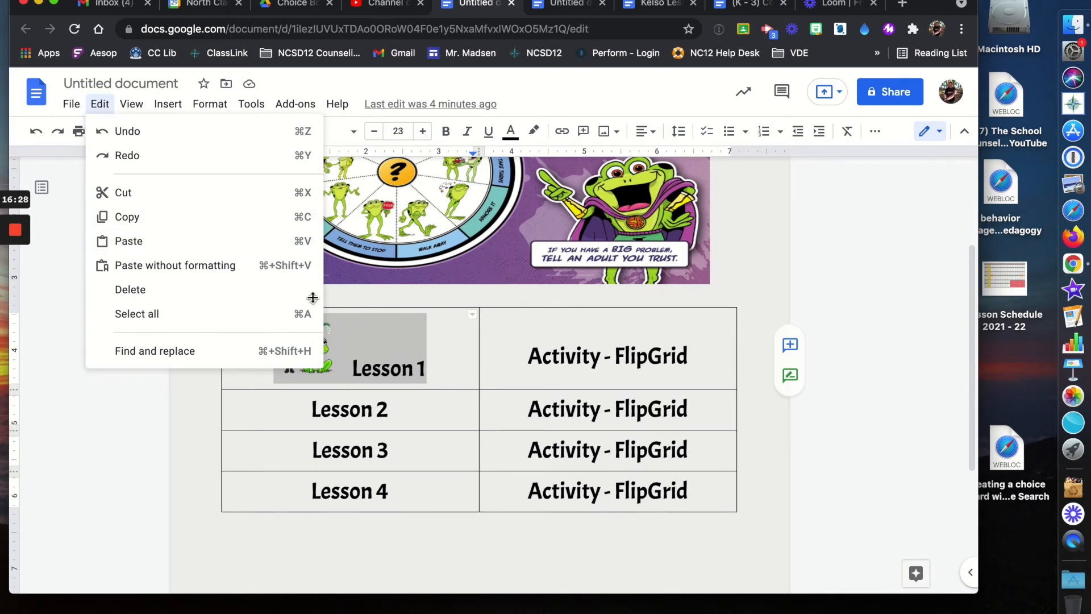
left_click(187, 241)
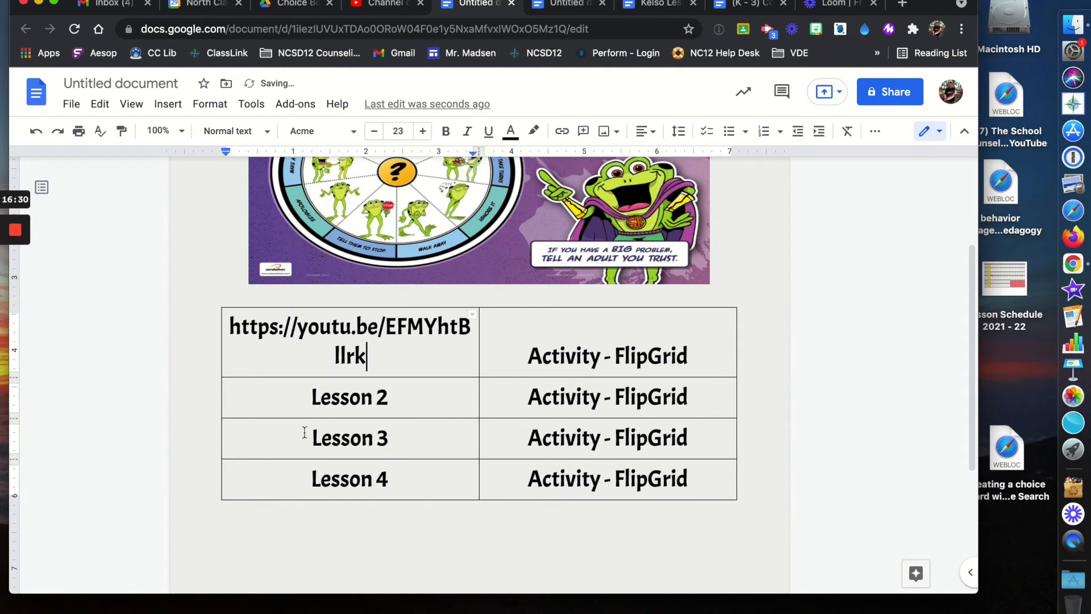
- Undo the URL paste in the first cell and link the frog image and "Lesson 1" text to the copied YouTube URL
left_click(243, 326, "shift")
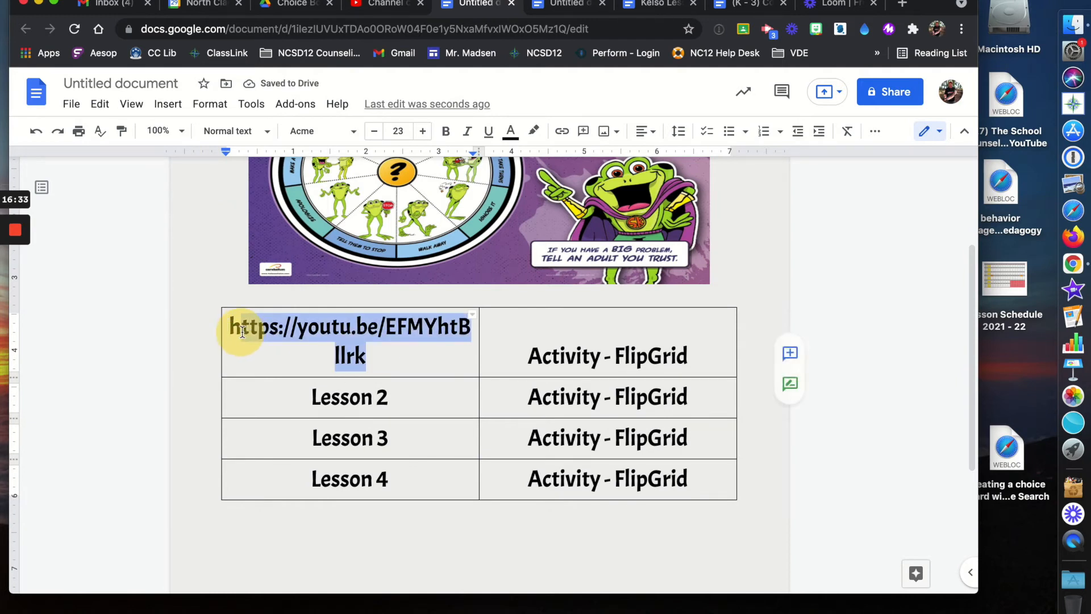
left_click(36, 131)
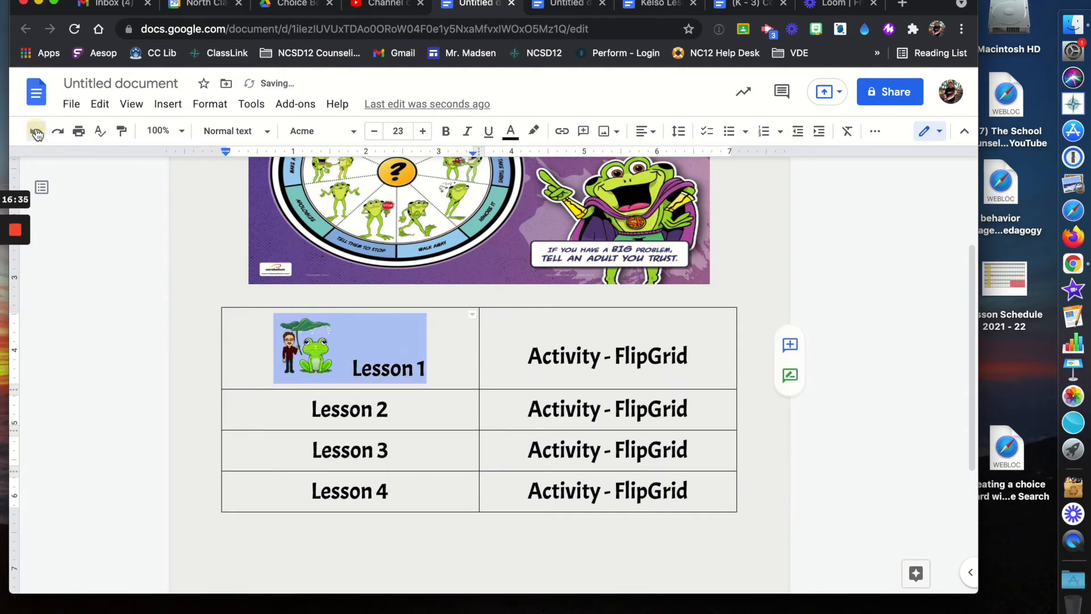
left_click(562, 130)
left_click(499, 417)
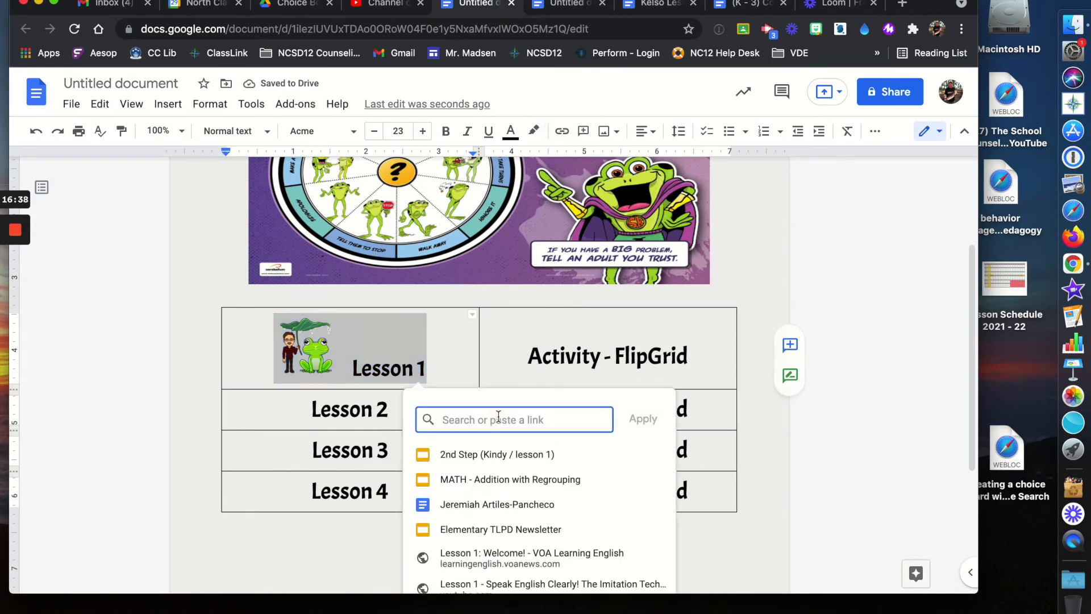
key("cmd+v")
left_click(642, 419)
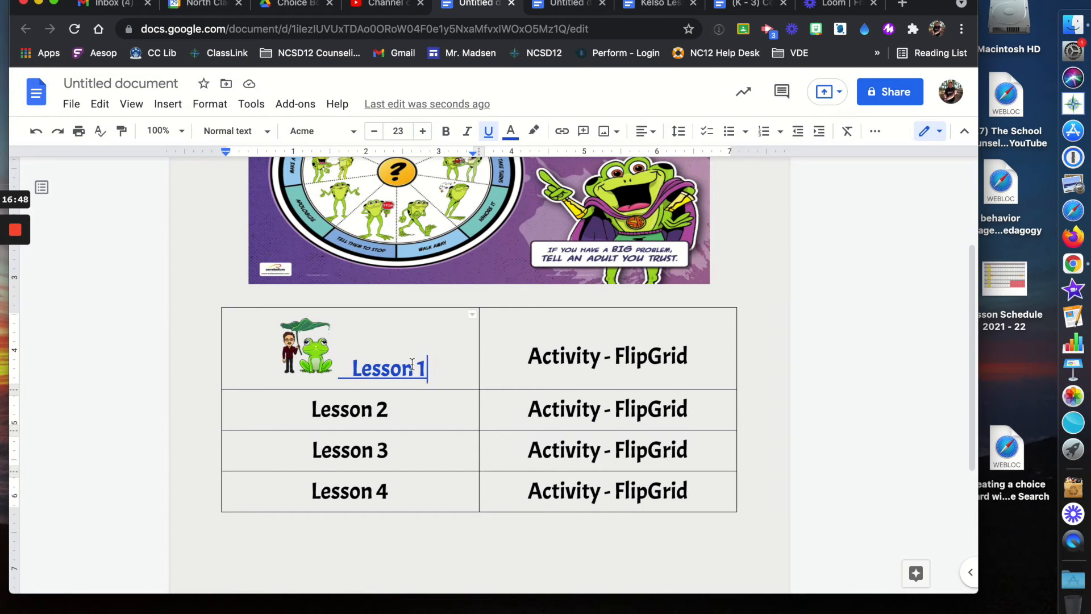
left_click(688, 356)
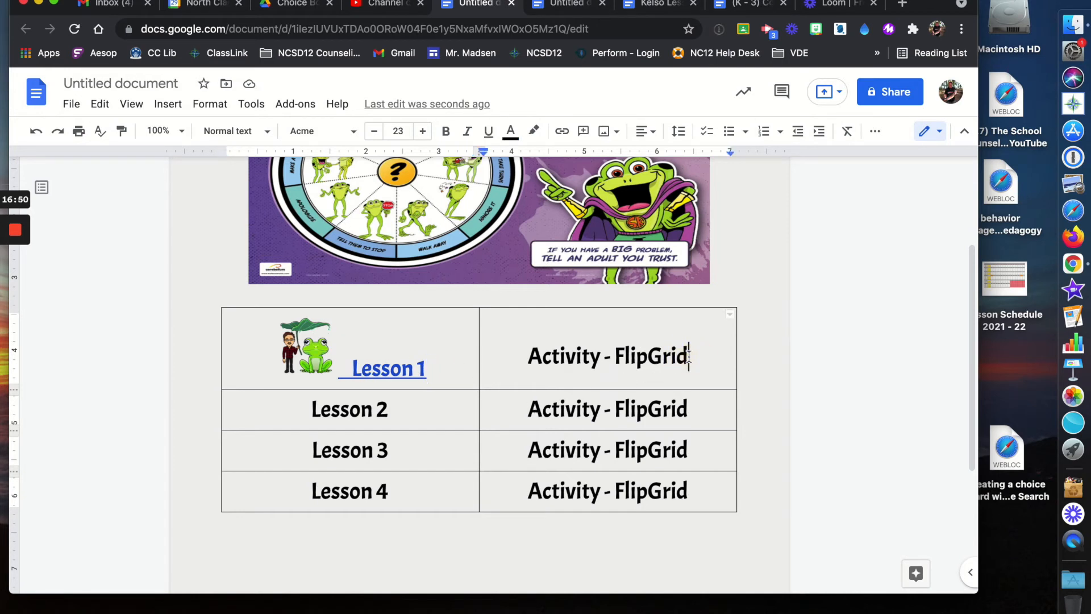
- Search the web for "flipgrid" in a new browser tab and open the Flipgrid website
left_click(901, 4)
left_click(544, 35)
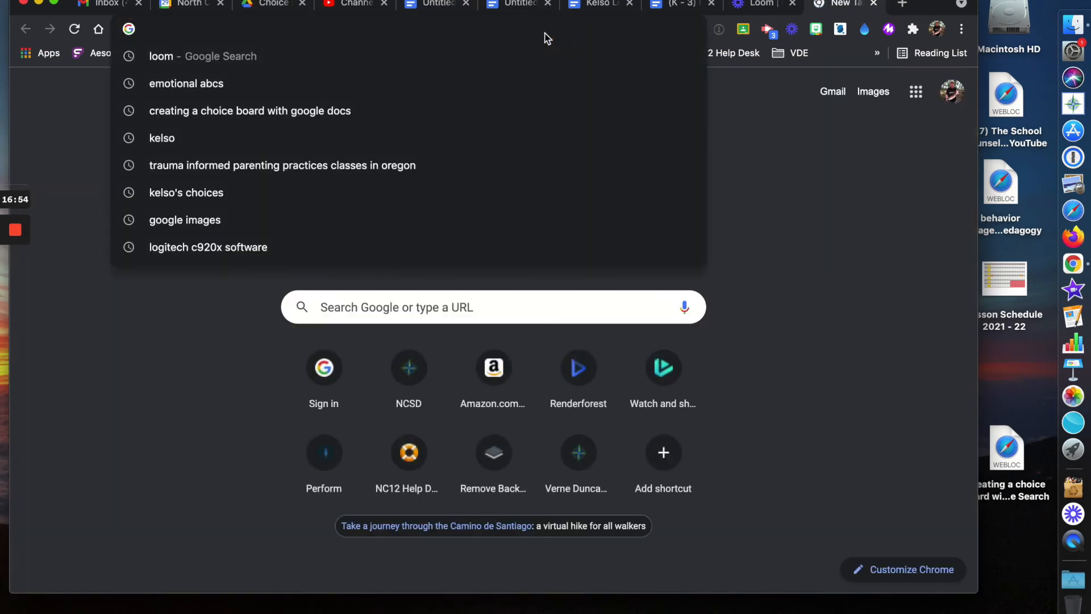
type("flipgrid")
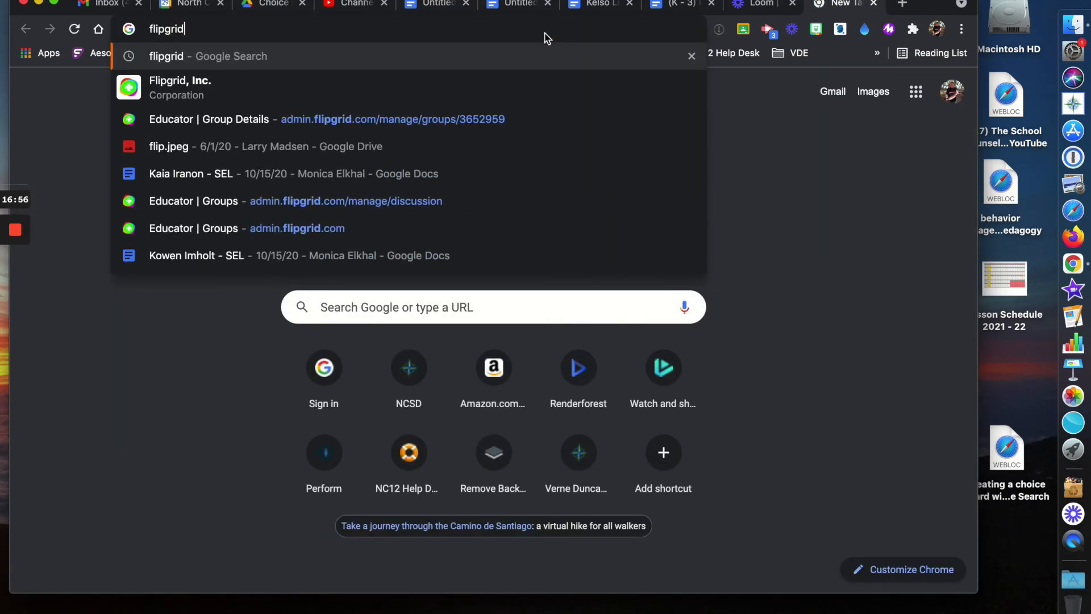
key("Return")
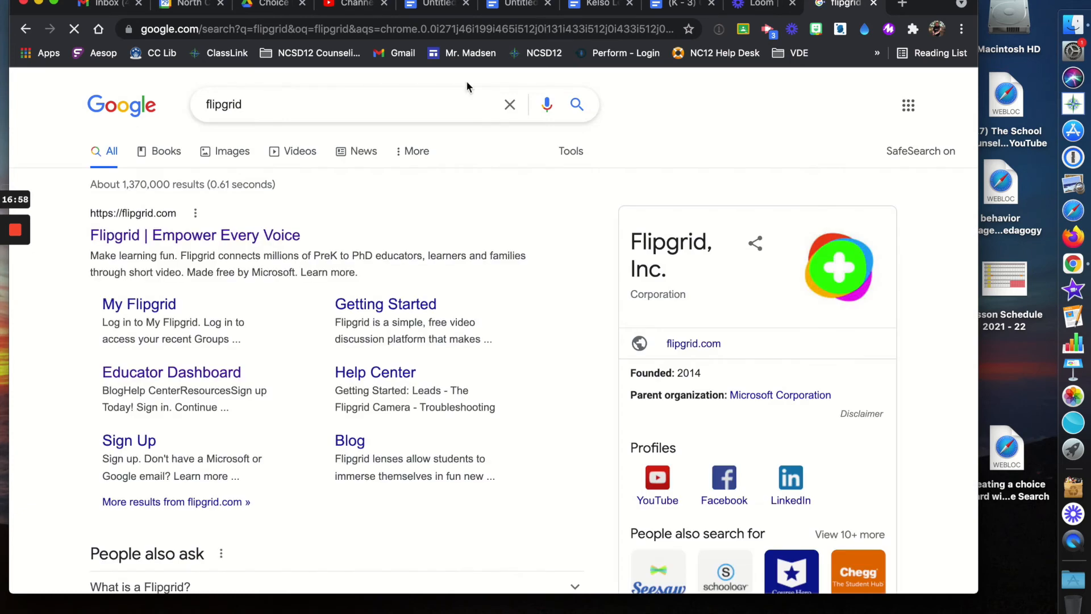
left_click(245, 242)
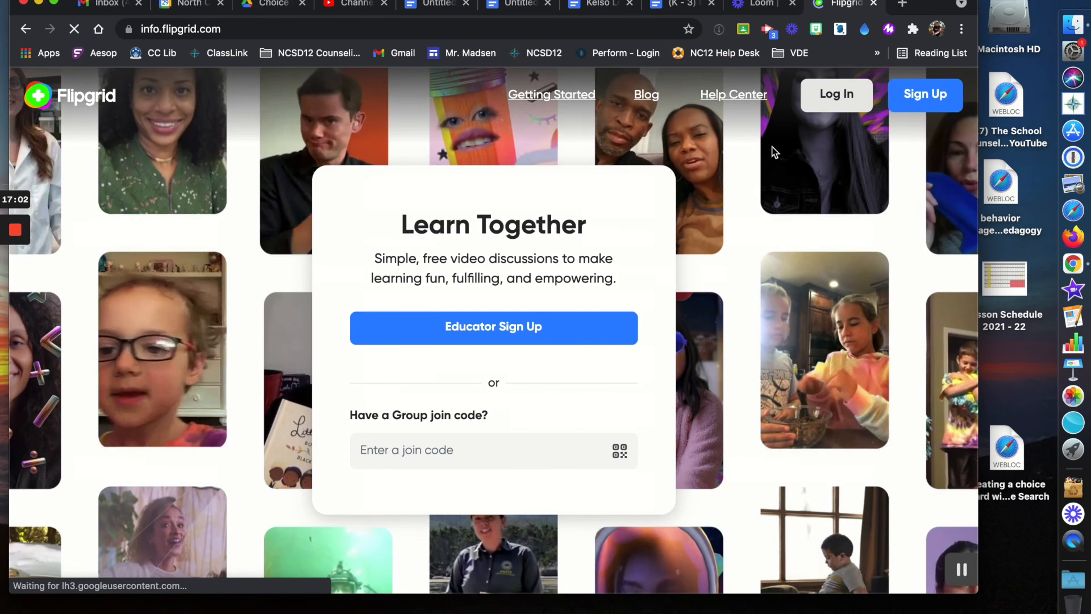
- Log in to Flipgrid with the existing Google account and dismiss the #FlipgridFresh feature announcement
left_click(838, 98)
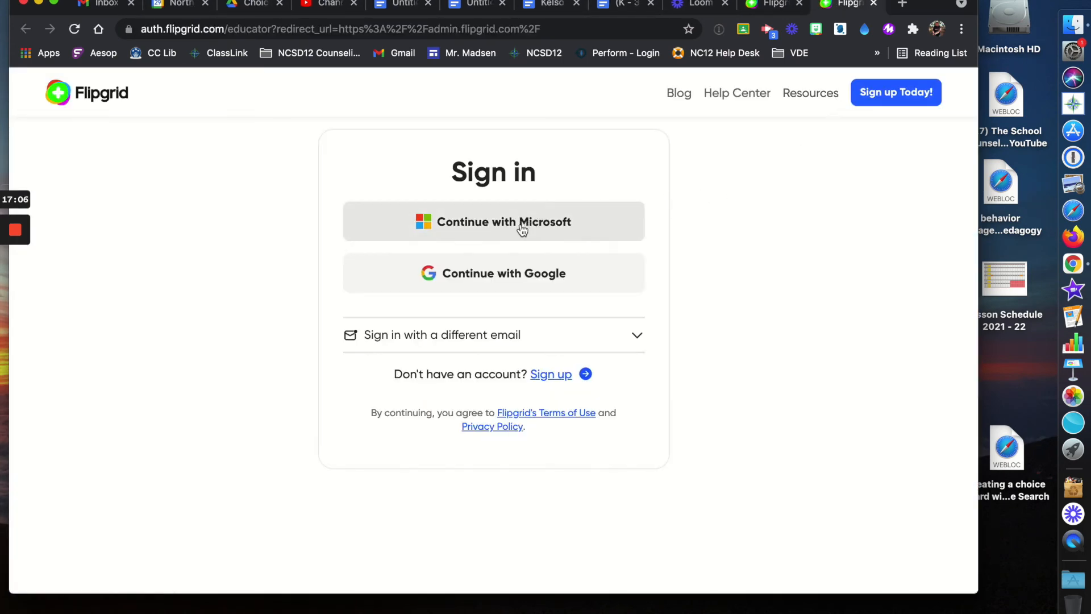
left_click(488, 274)
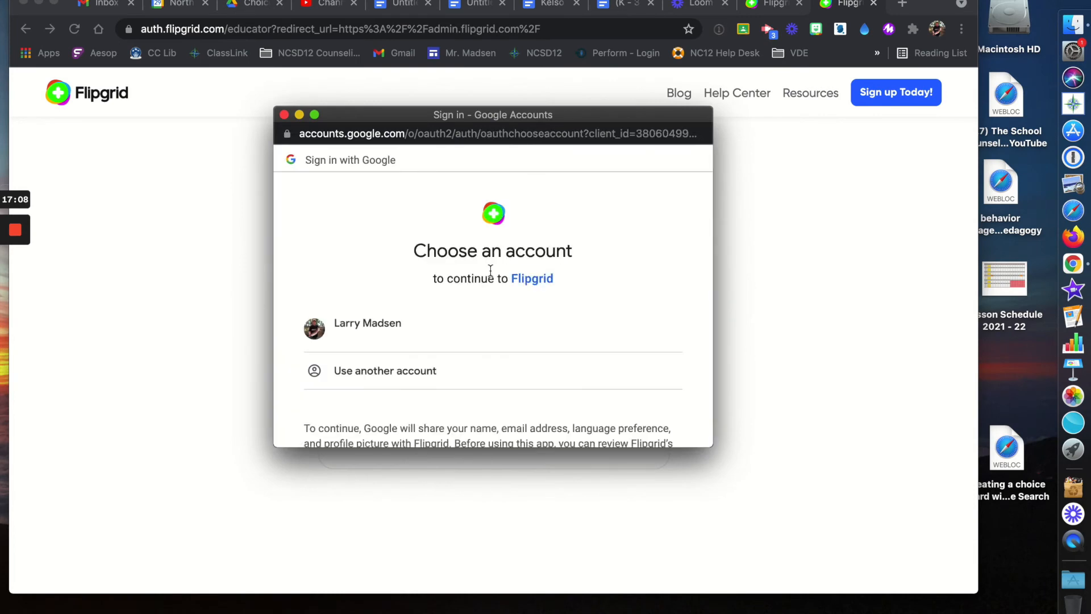
left_click(388, 324)
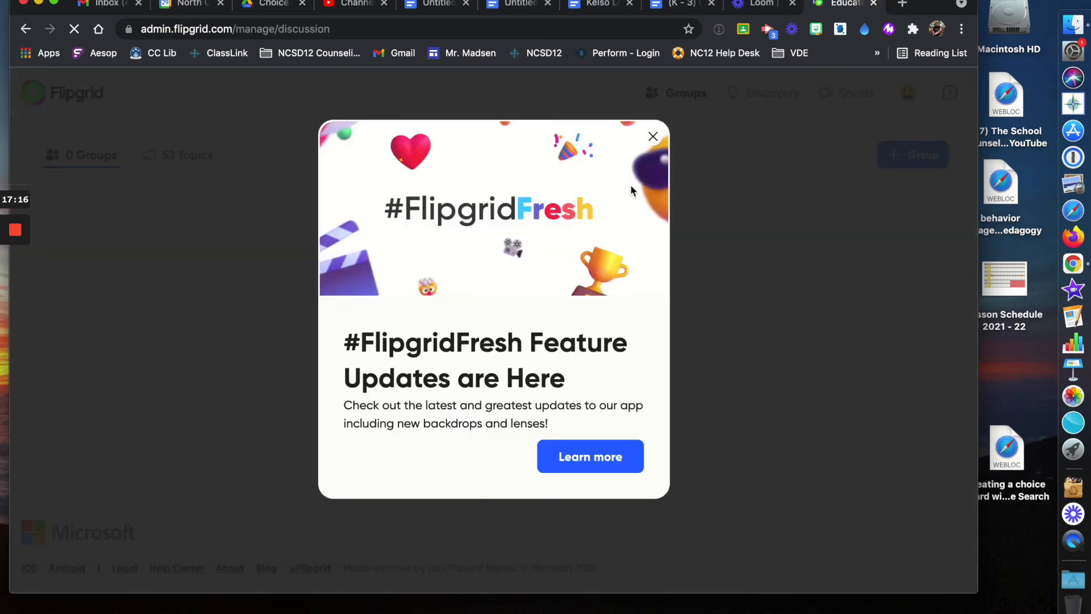
left_click(651, 137)
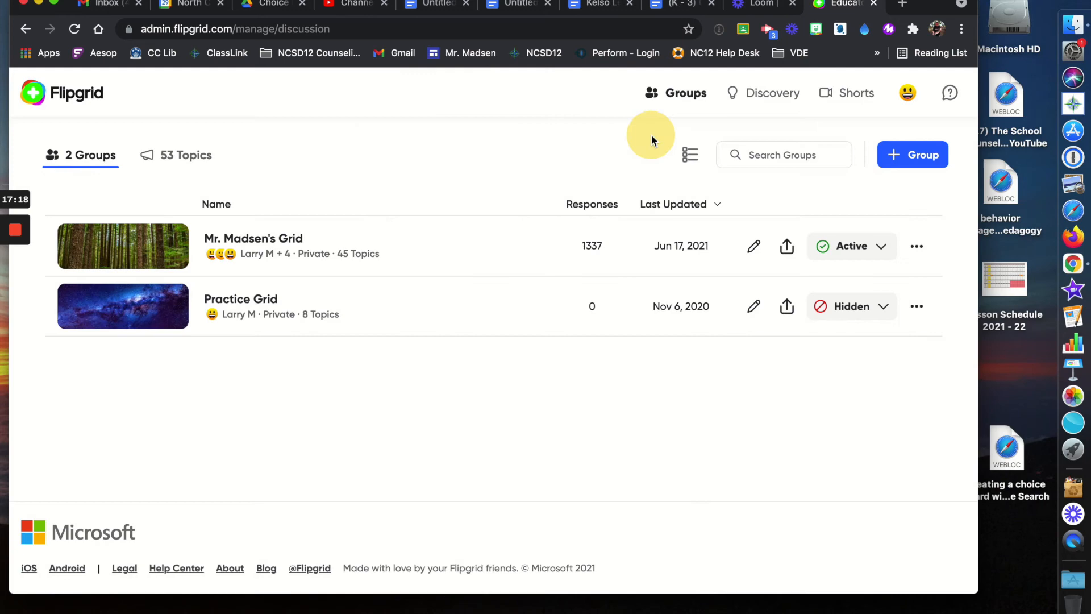
- Open the active Flipgrid group, find the "Kelso (K-3)" topic in its list, and open that topic
left_click(273, 239)
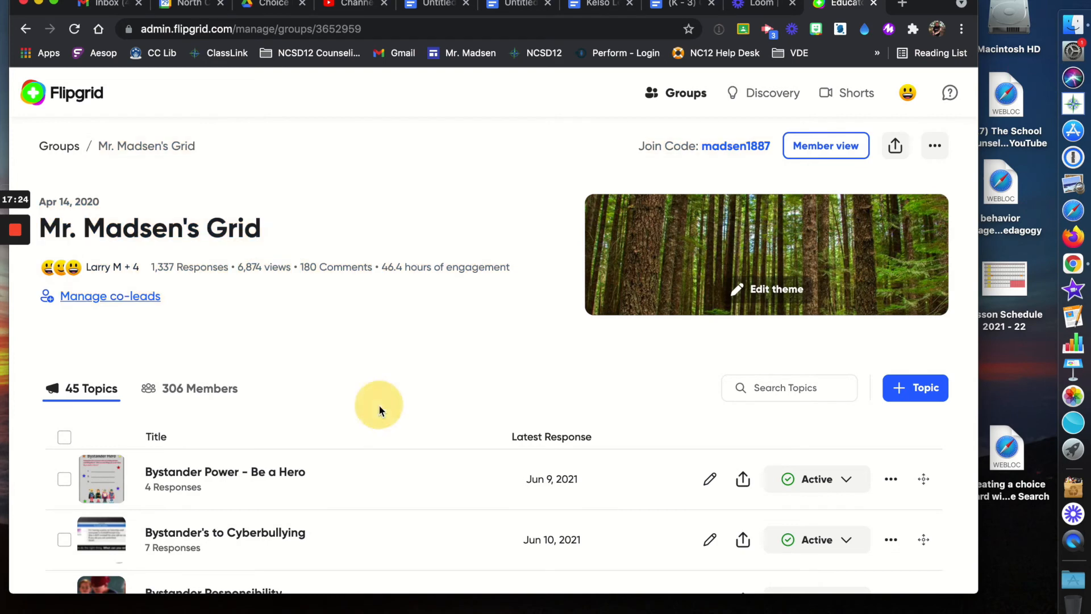
scroll(379, 404, "down", 8)
scroll(379, 404, "down", 7)
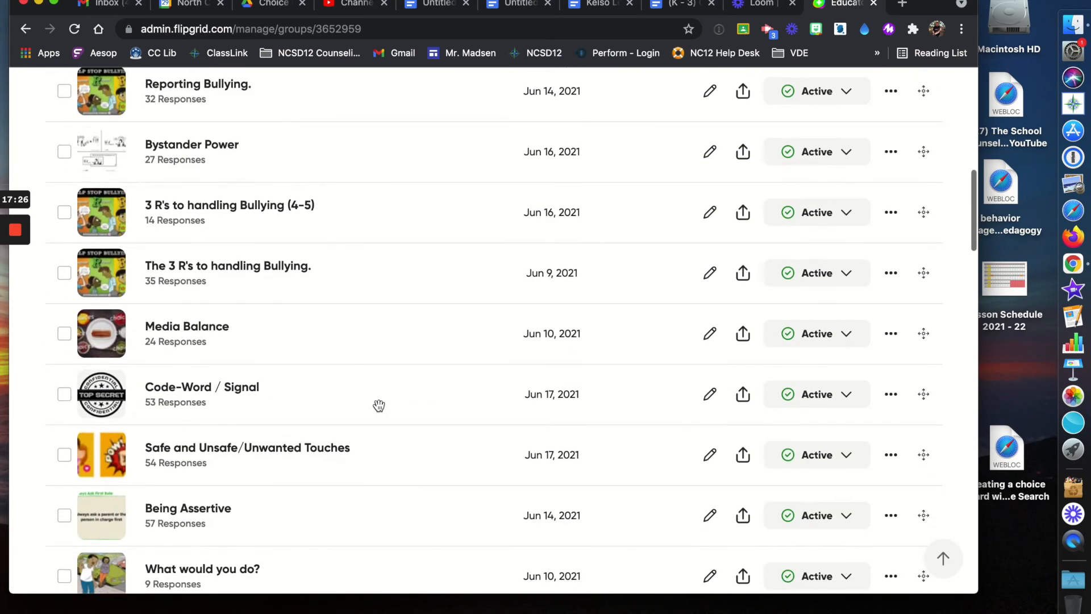
scroll(378, 405, "down", 10)
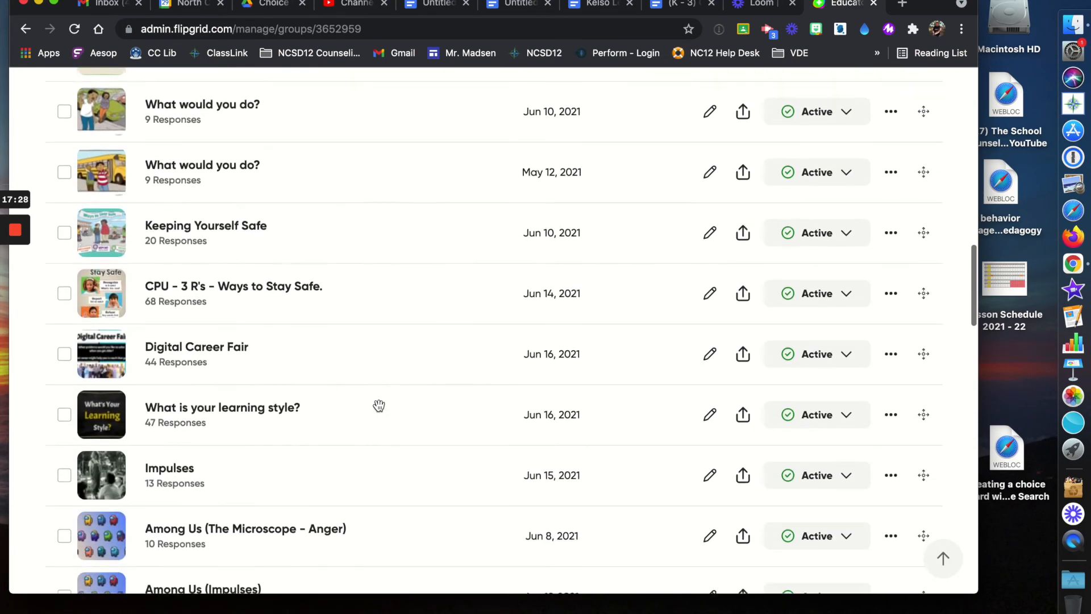
scroll(379, 405, "down", 12)
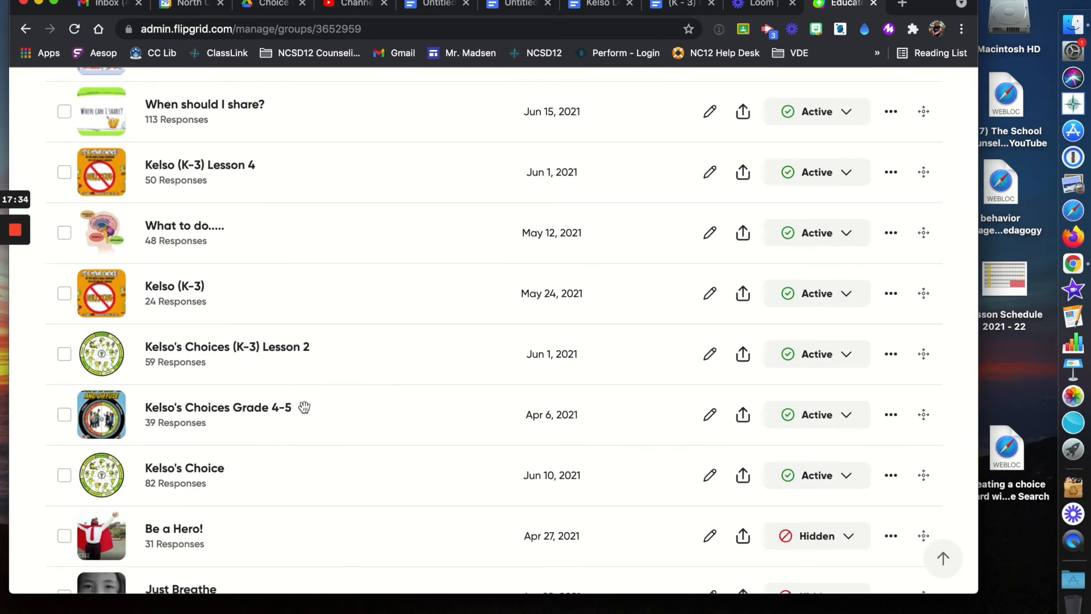
scroll(389, 437, "down", 6)
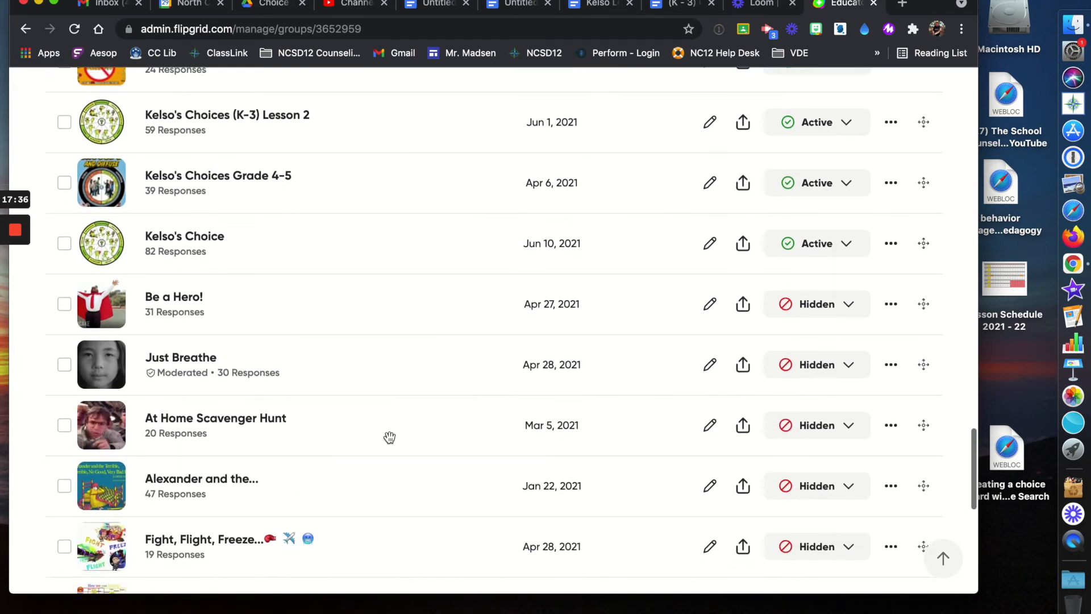
scroll(389, 436, "down", 8)
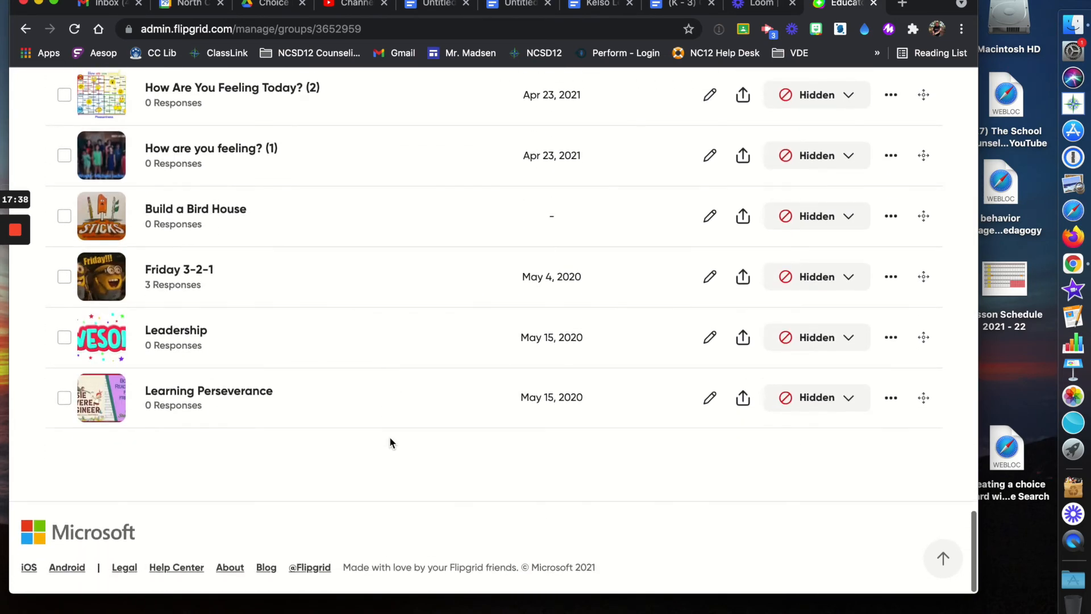
scroll(389, 436, "up", 4)
scroll(390, 437, "up", 10)
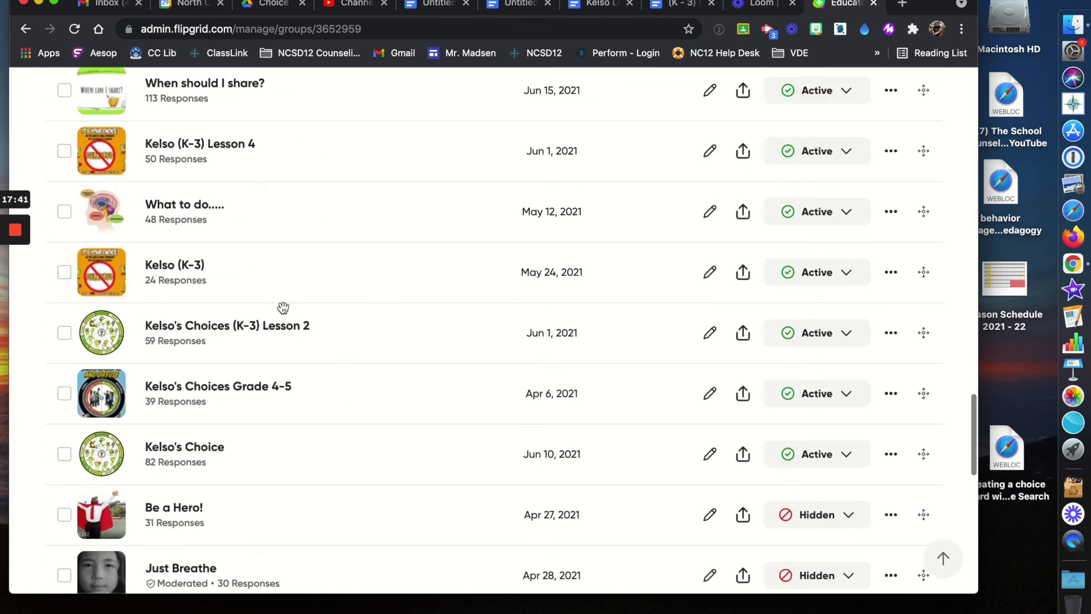
left_click(197, 265)
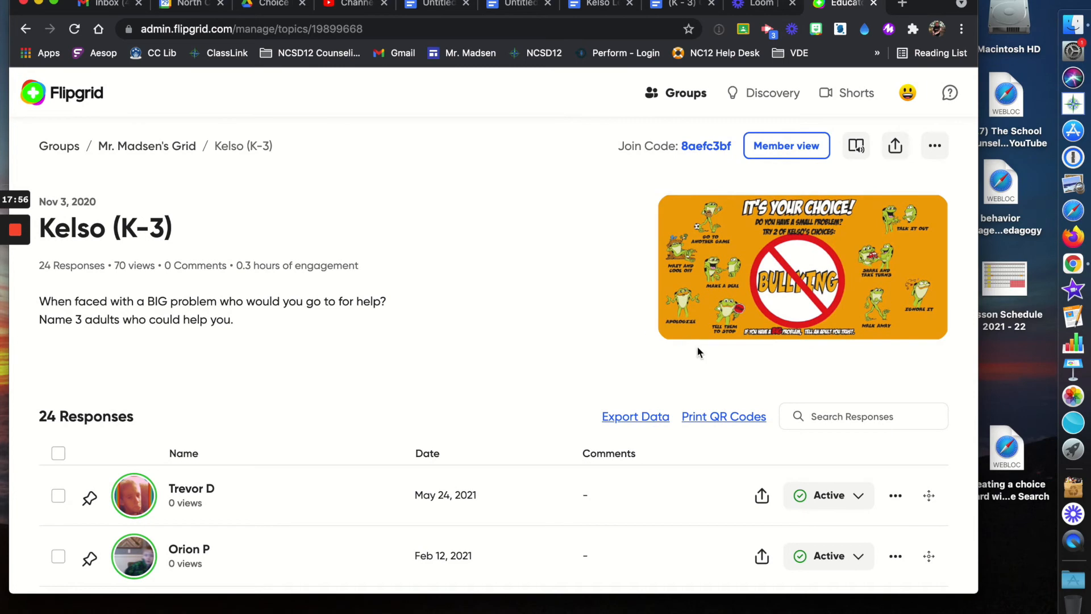
- Copy the share link of the Kelso (K-3) topic and close the sharing dialog
left_click(895, 149)
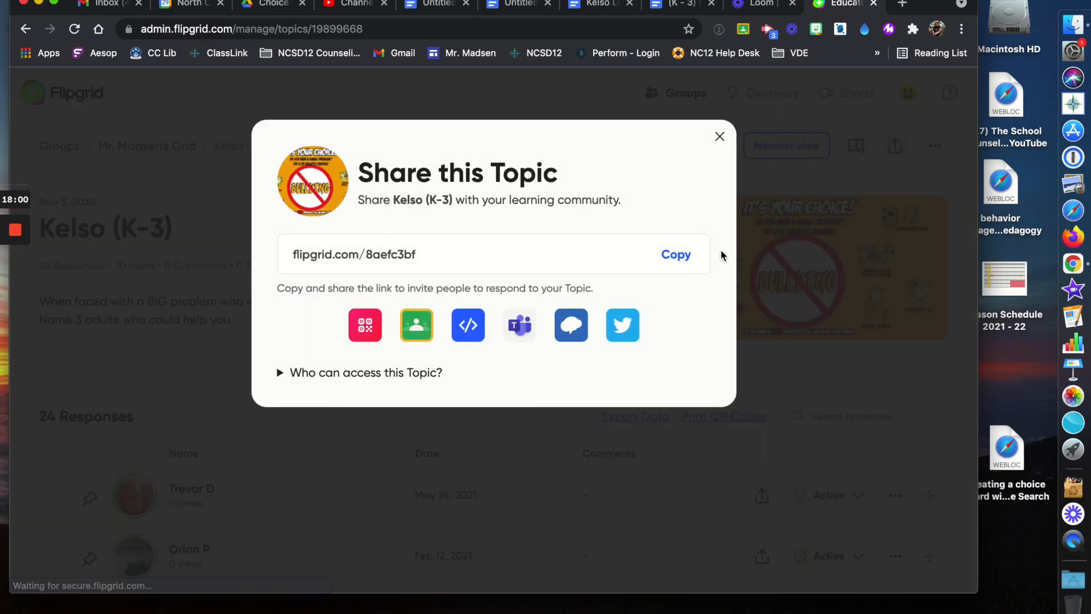
left_click(677, 256)
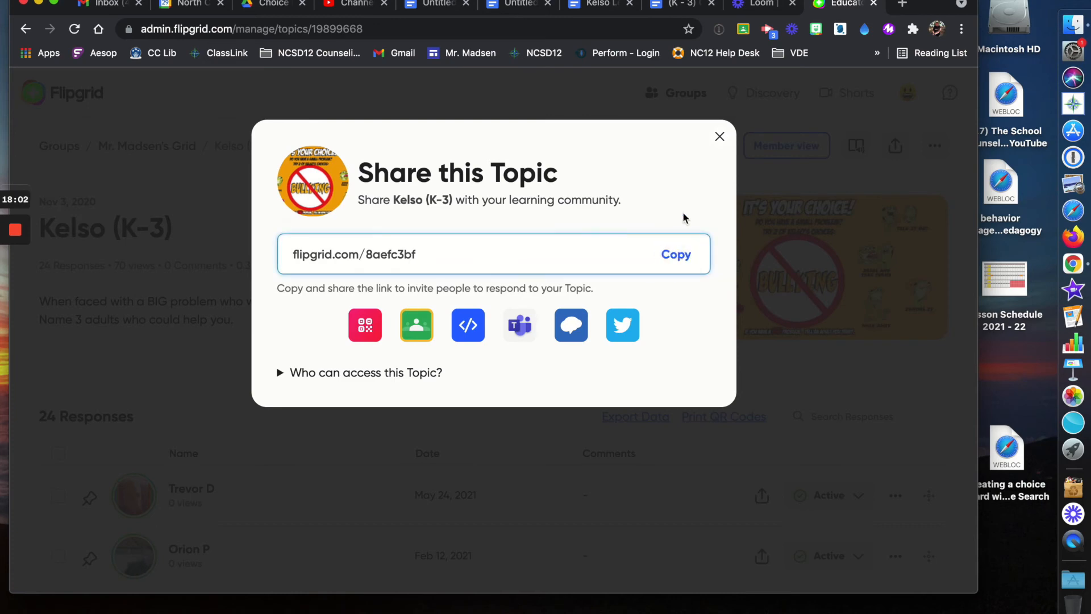
left_click(719, 138)
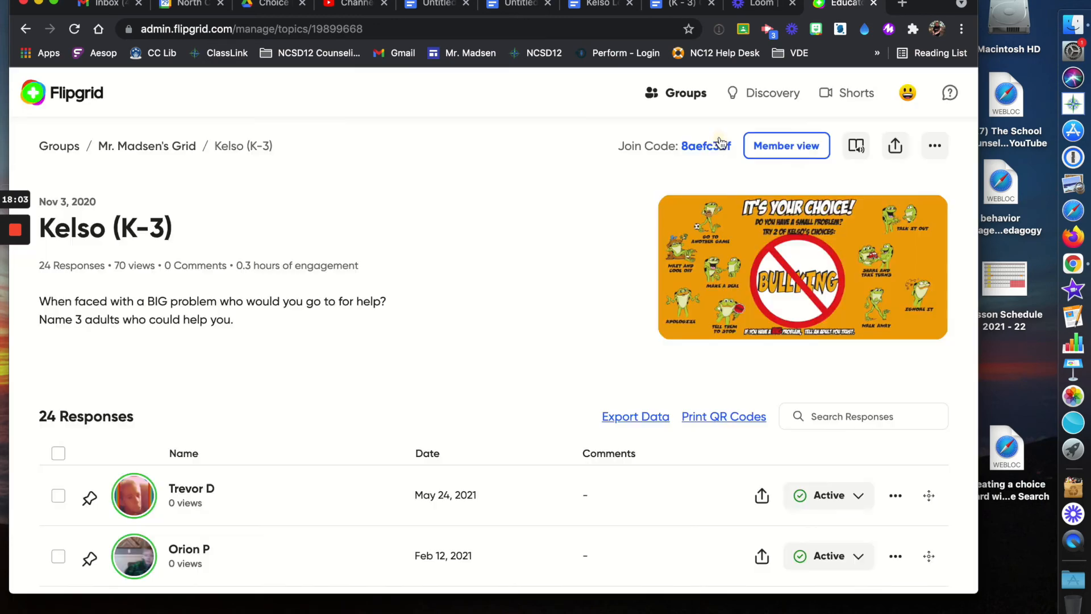
- Return to the Kelso lessons document and link "Activity - FlipGrid" in the table's first row to the copied Flipgrid topic URL
left_click(439, 4)
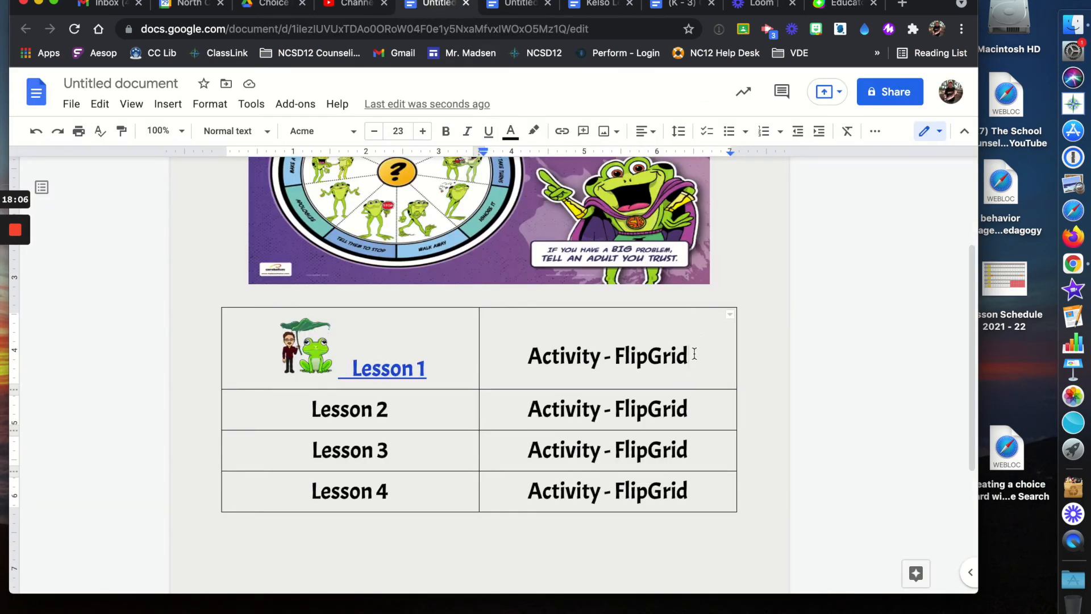
left_click_drag(694, 353, 524, 352)
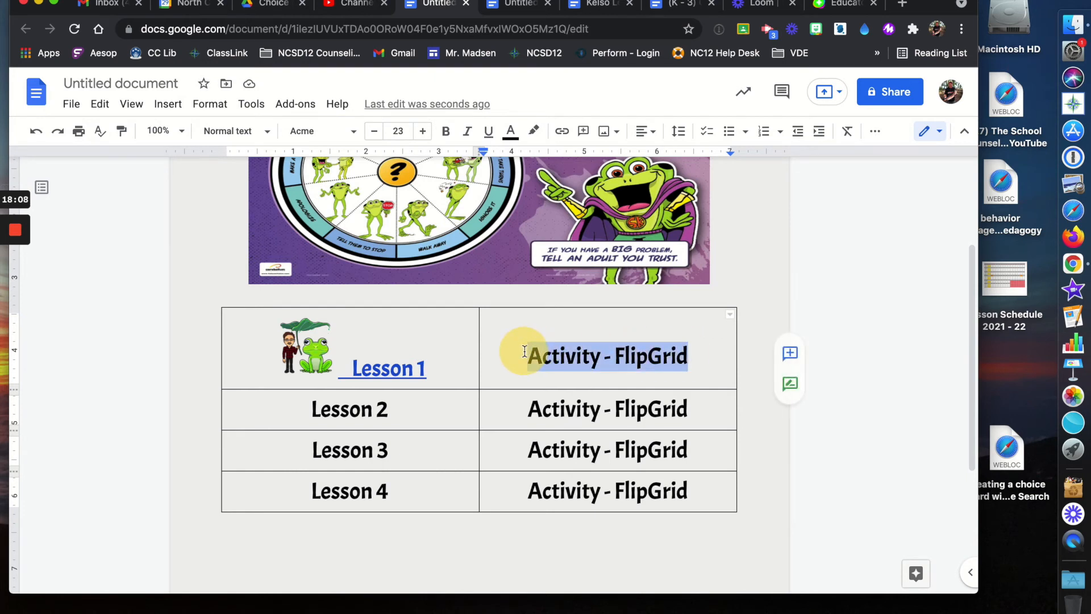
left_click(564, 132)
key("super+v")
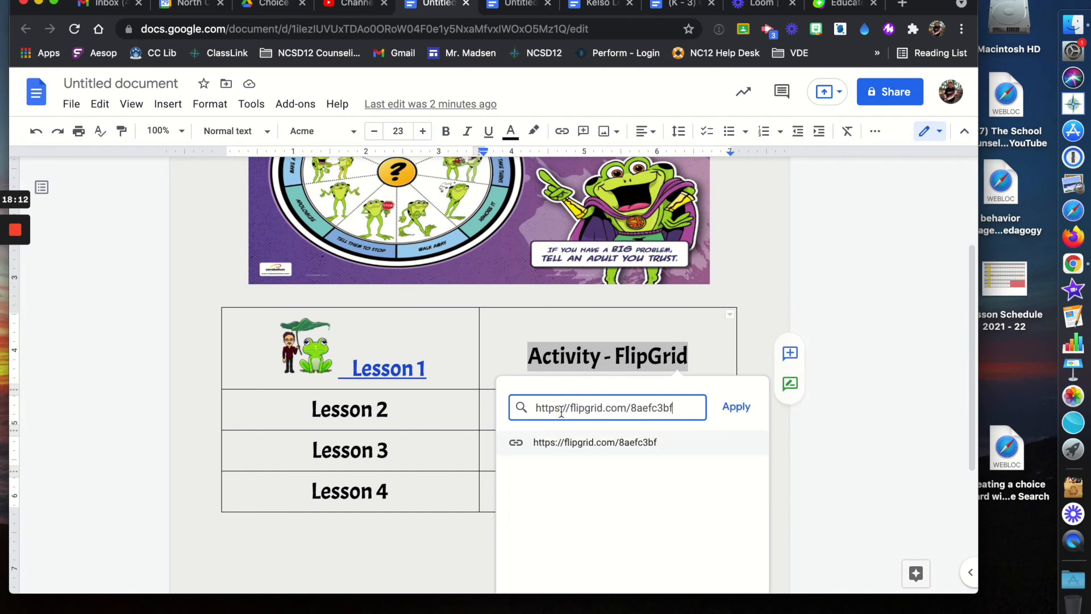
left_click(736, 407)
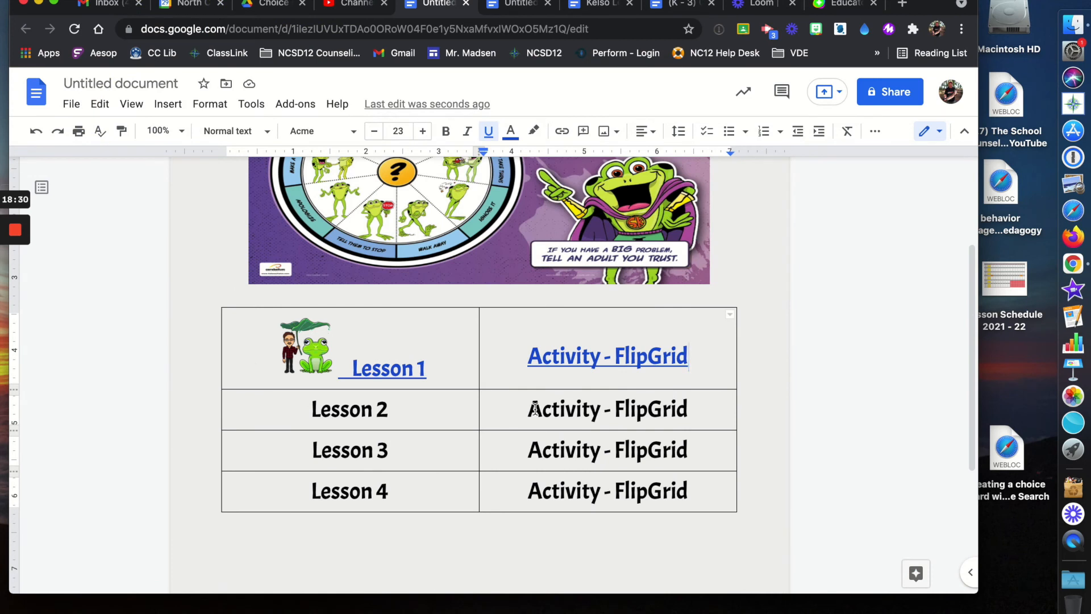
scroll(534, 409, "up", 5)
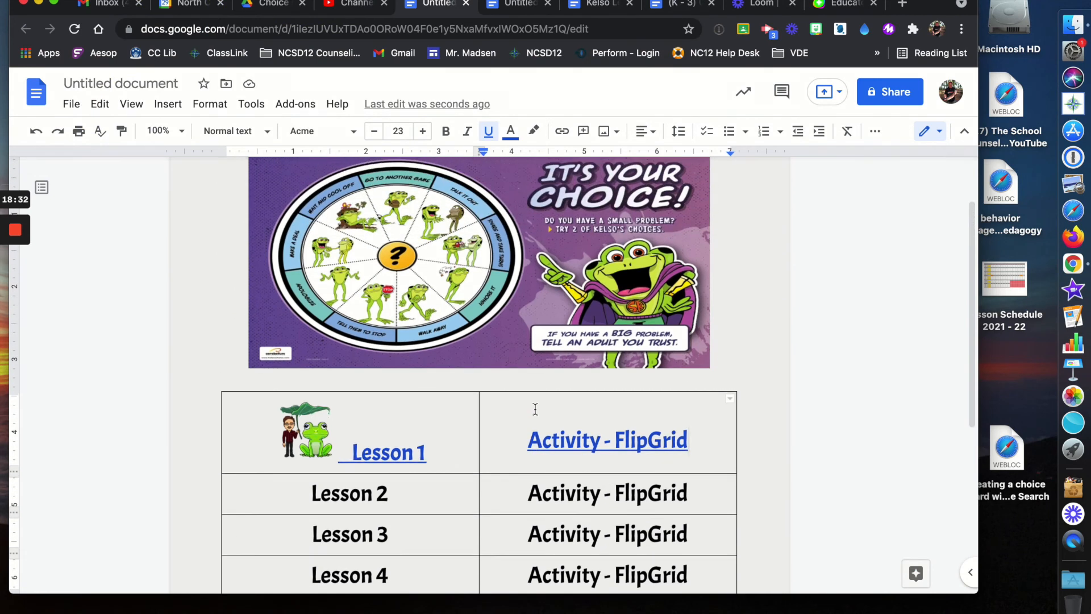
scroll(535, 409, "down", 2)
scroll(534, 409, "down", 2)
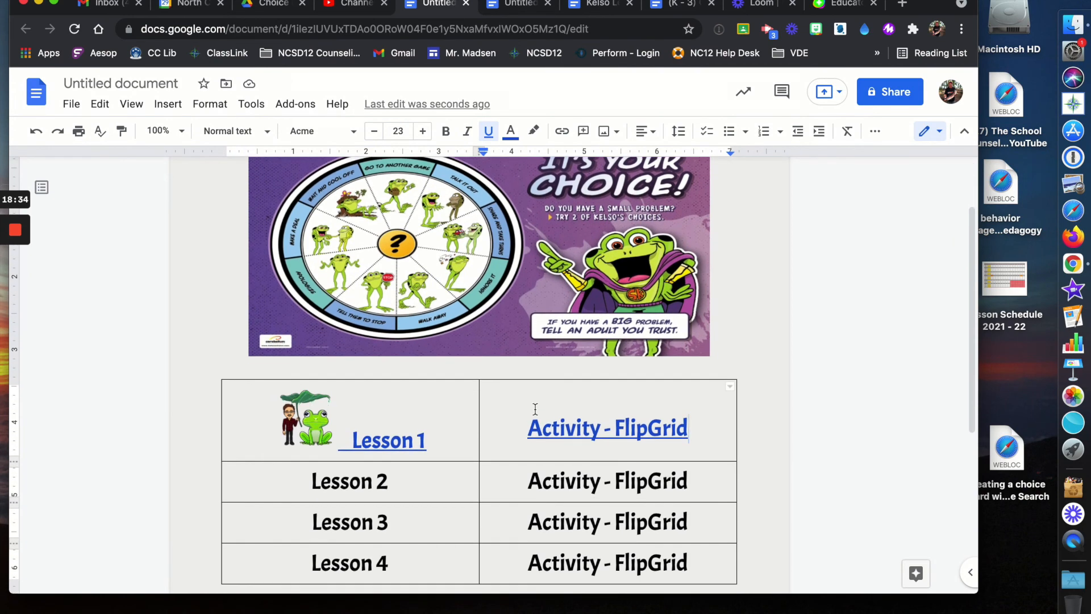
scroll(534, 409, "up", 4)
scroll(535, 409, "down", 1)
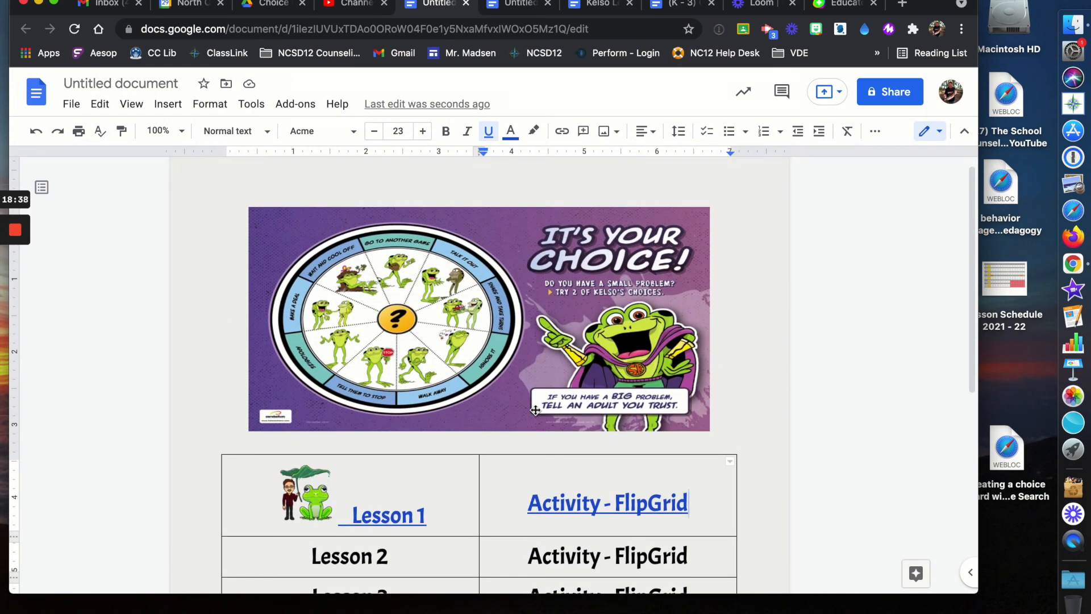
scroll(535, 409, "down", 4)
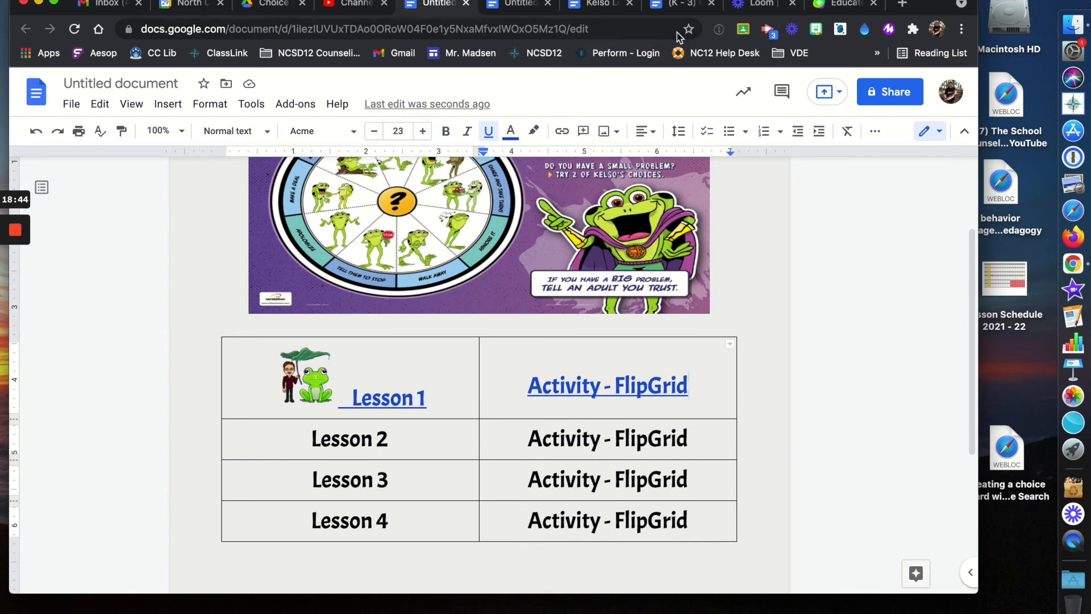
- Rename the untitled Kelso lessons document as "Lesson 1"
scroll(430, 266, "up", 4)
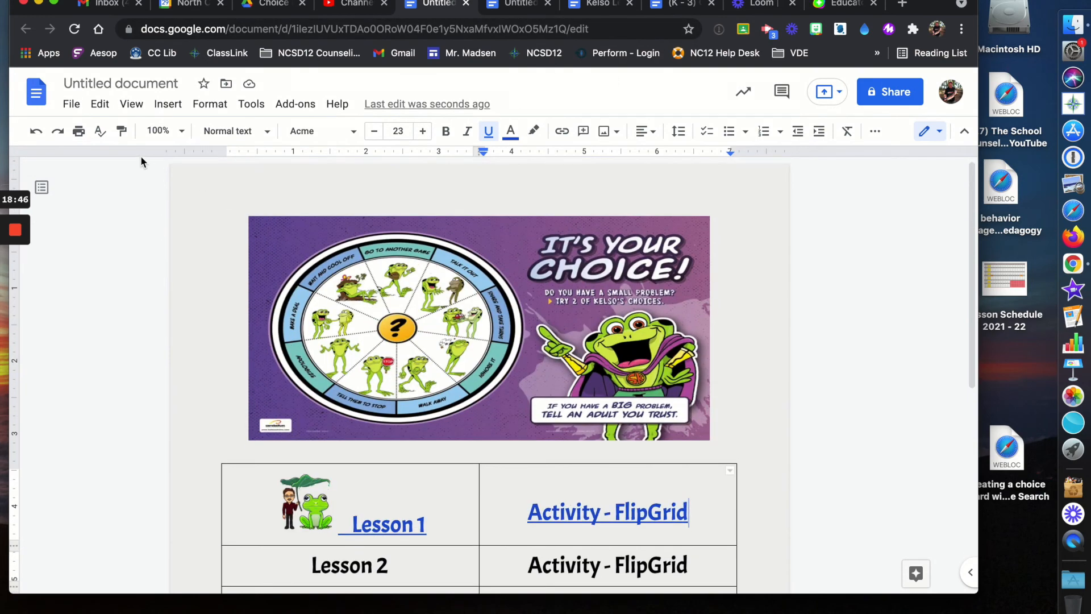
left_click(104, 84)
type("Lesson 1")
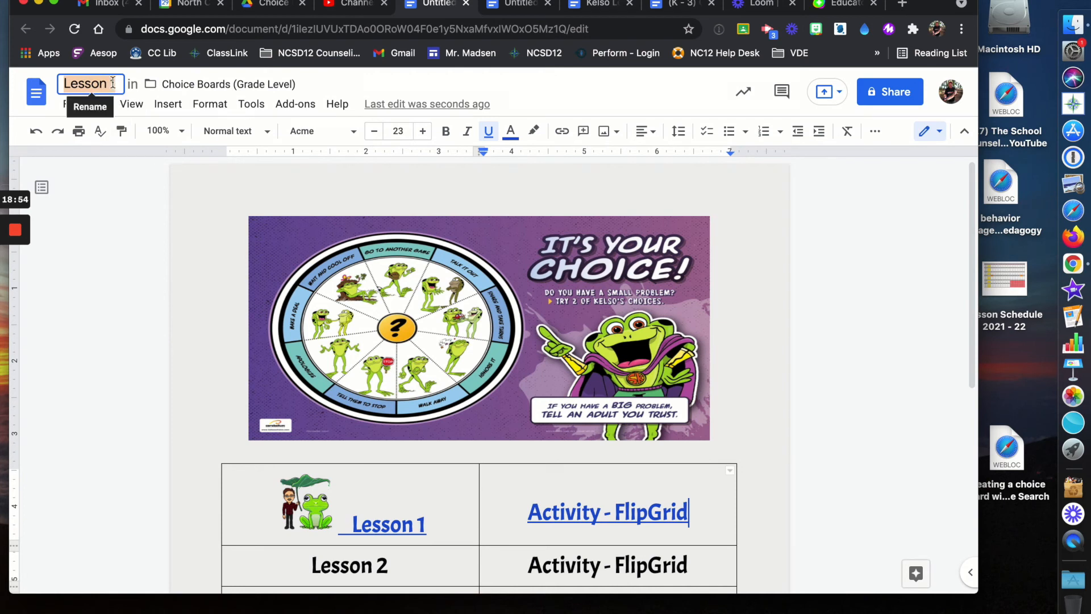
left_click(146, 231)
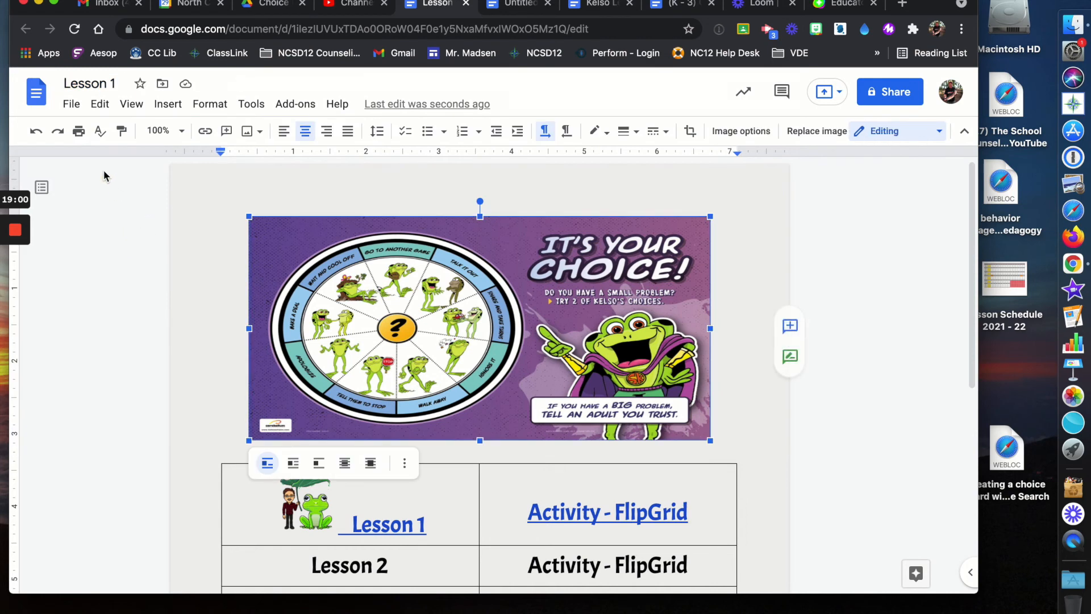
- Publish the Lesson 1 document to the web as a link, copy the published URL, and close the publishing dialog
left_click(71, 106)
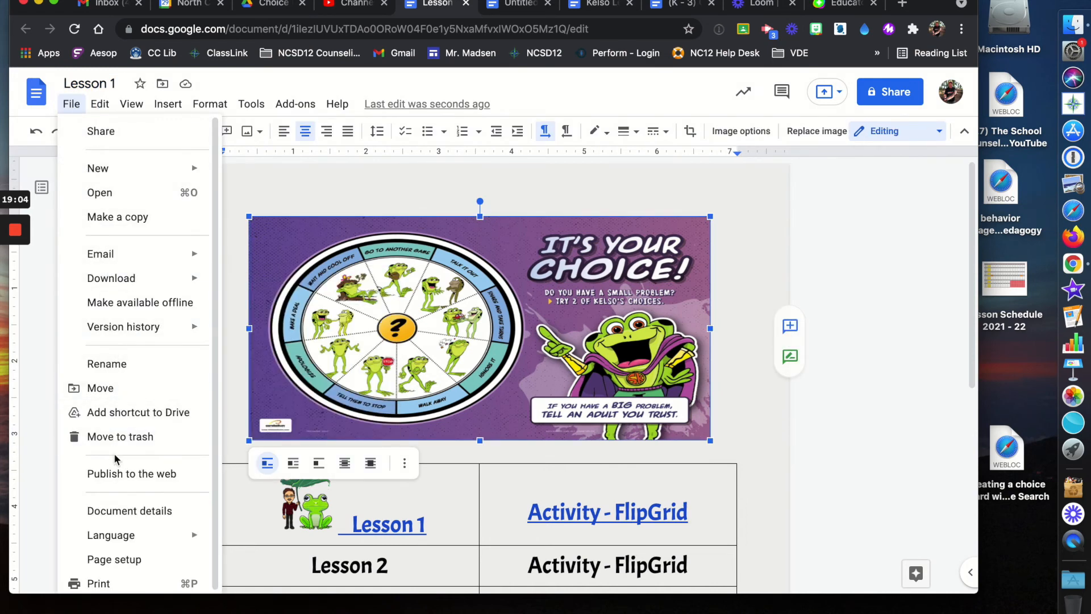
left_click(137, 481)
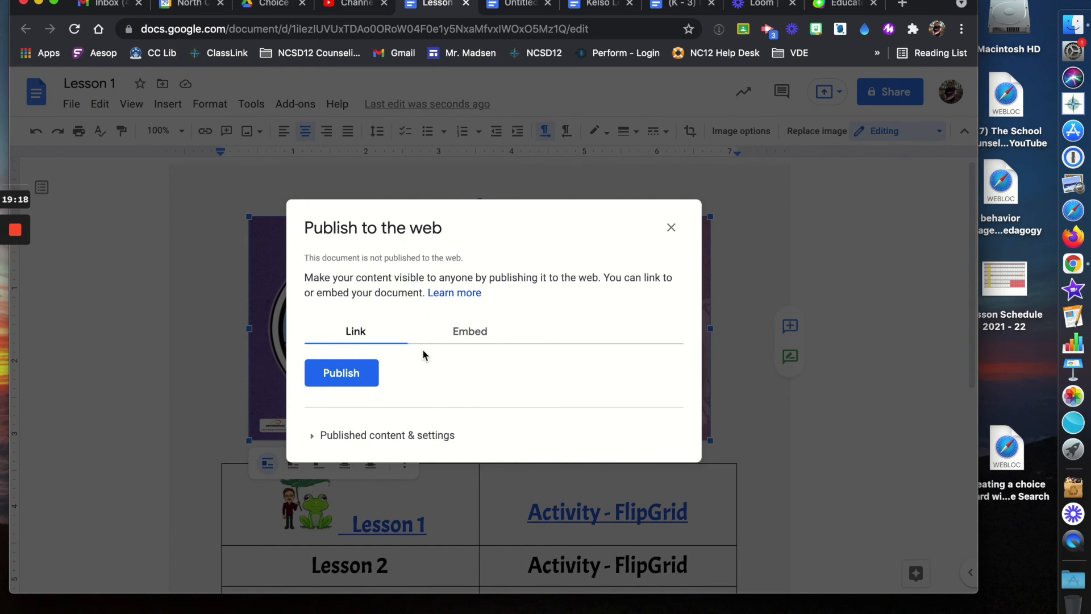
left_click(352, 378)
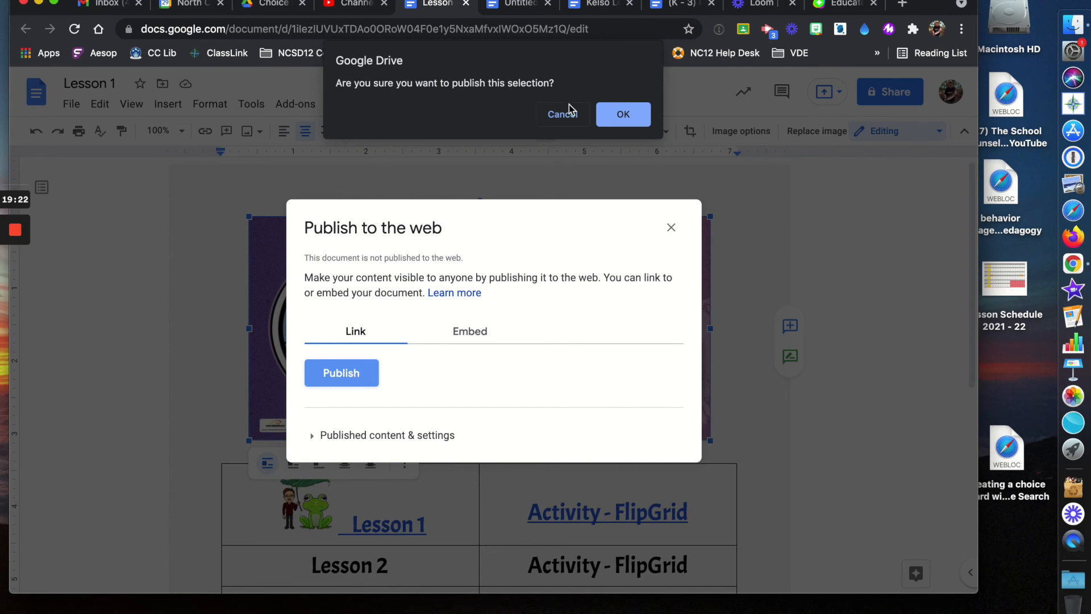
left_click(622, 115)
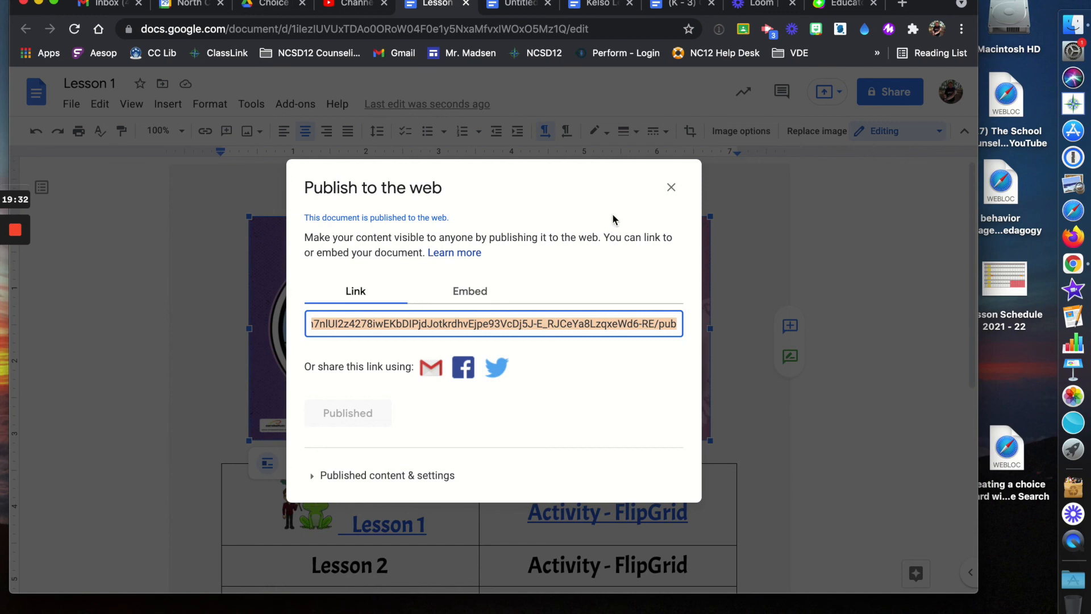
left_click(671, 186)
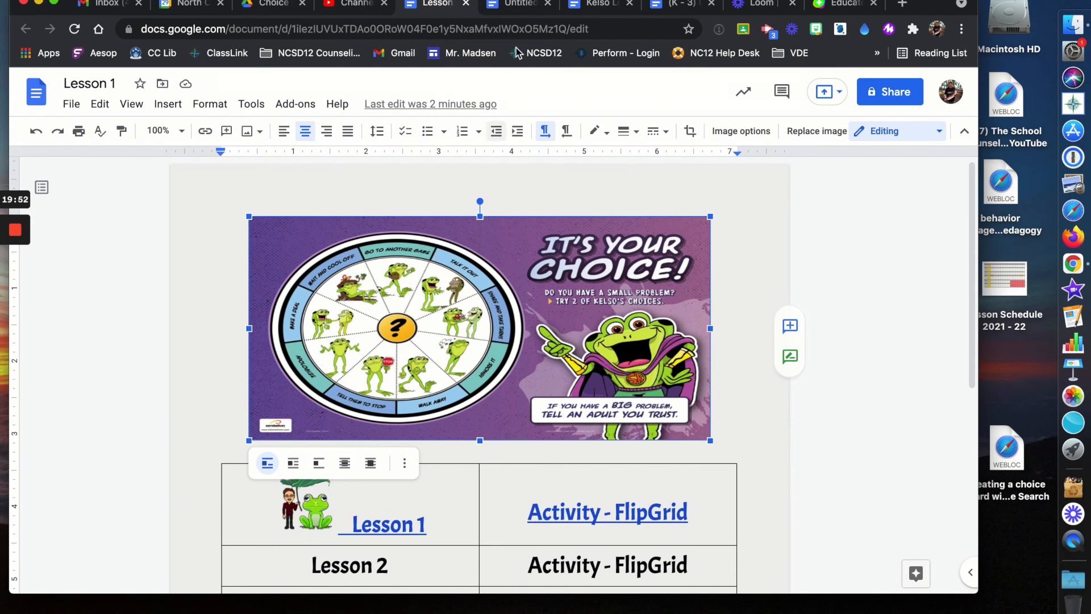
- Switch to the untitled choice board document and link the Kelso picture and its "Kelso's Choices" caption to the copied published lesson URL
left_click(528, 10)
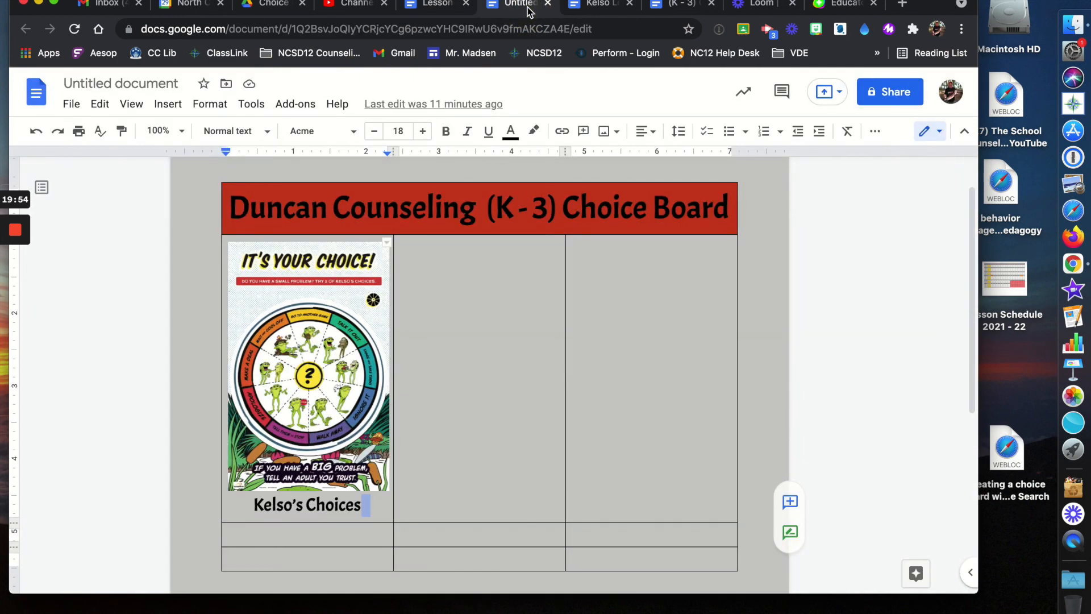
left_click(369, 503)
left_click_drag(361, 504, 314, 478)
left_click(373, 507)
left_click_drag(372, 507, 289, 458)
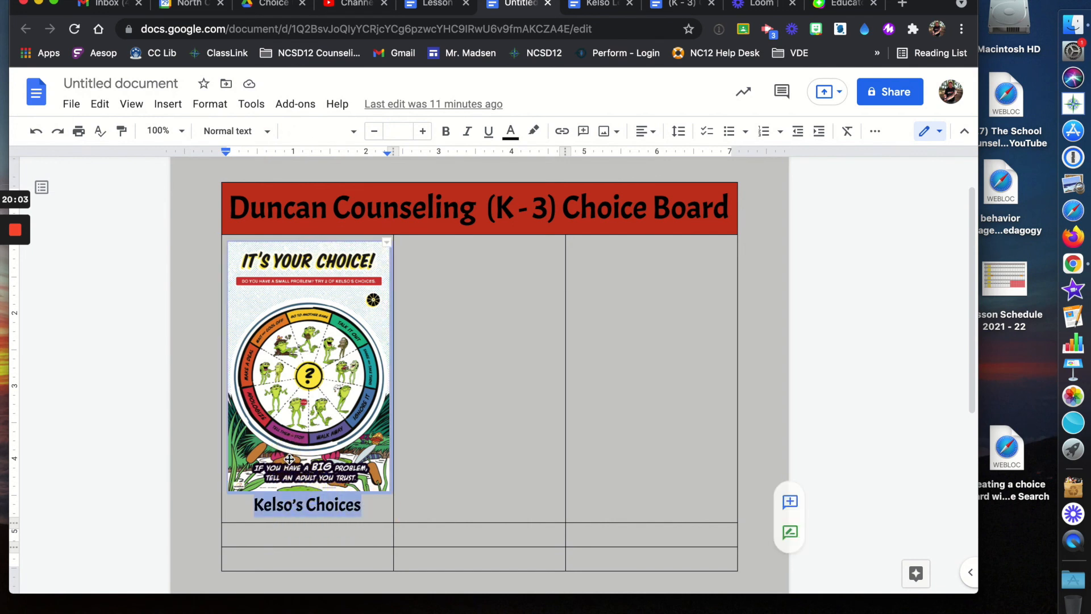
left_click(562, 131)
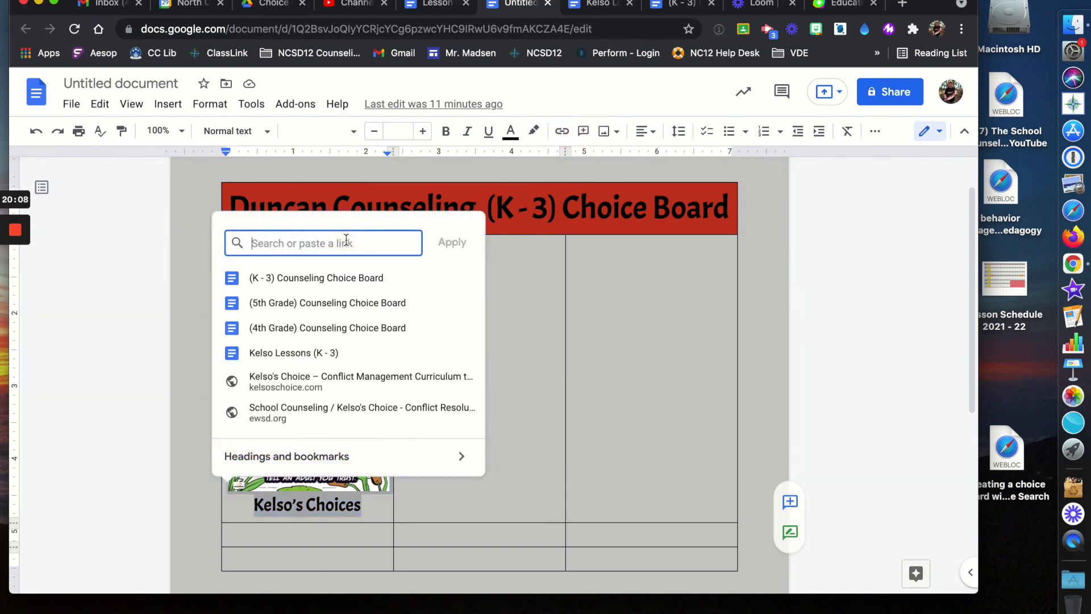
key("super+v")
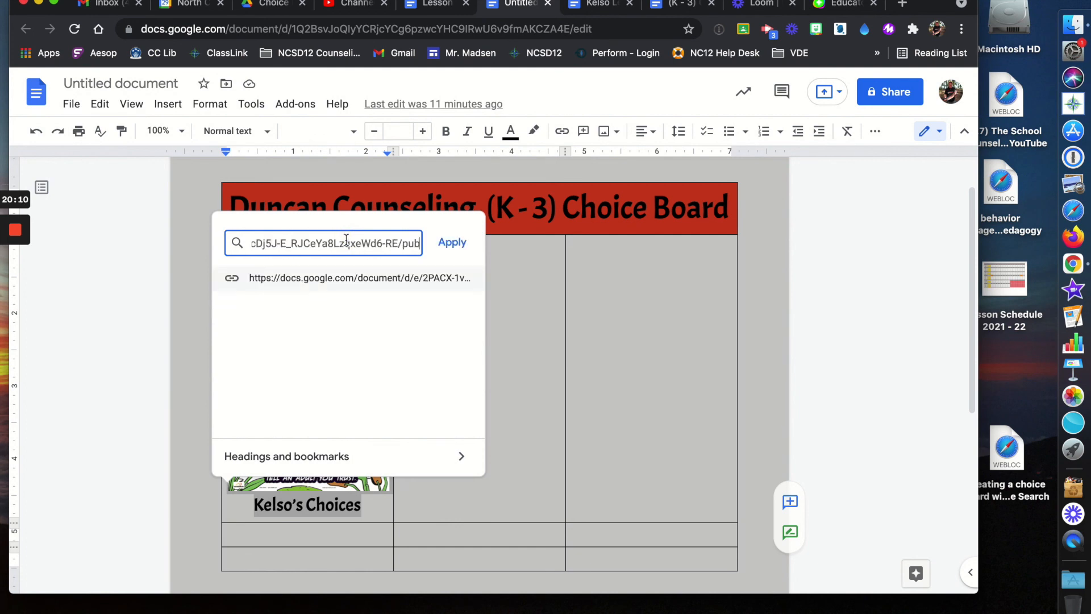
left_click(450, 242)
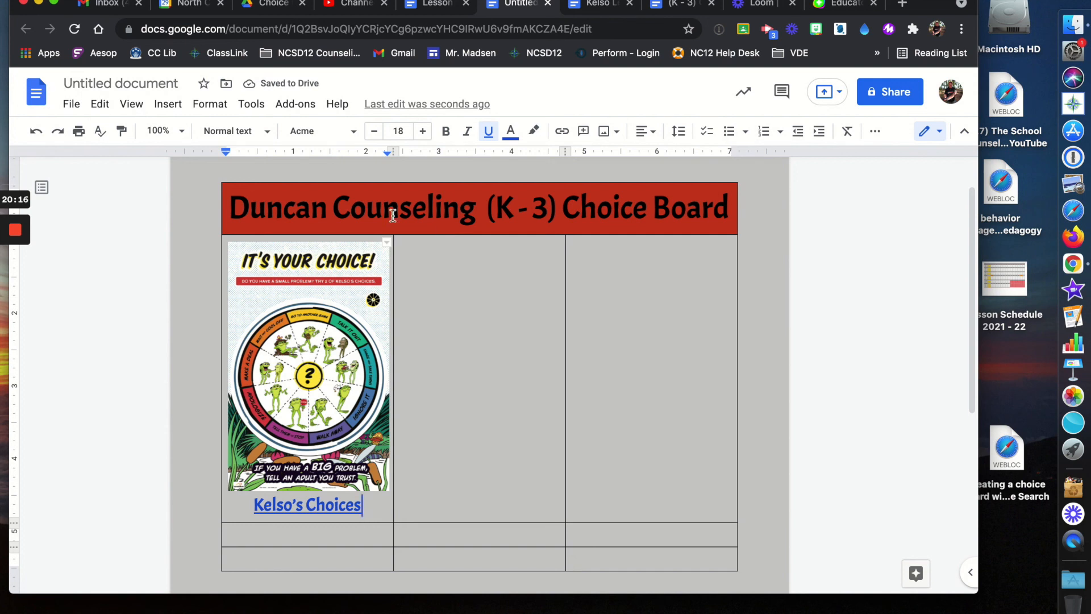
- Publish the choice board document to the web as a link, copy its published URL, and close the publishing dialog
left_click(73, 107)
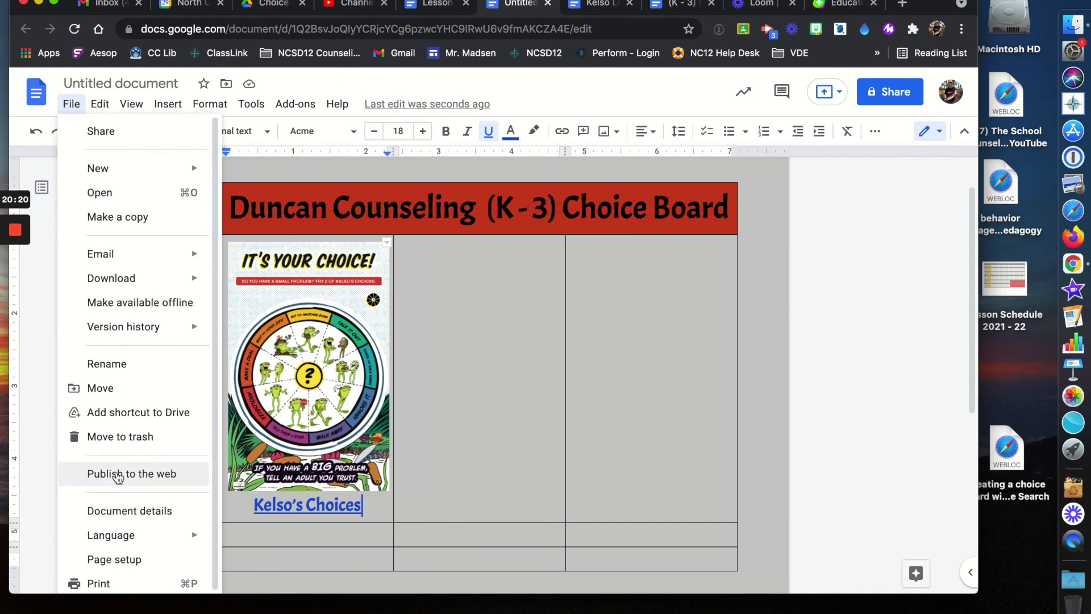
left_click(118, 475)
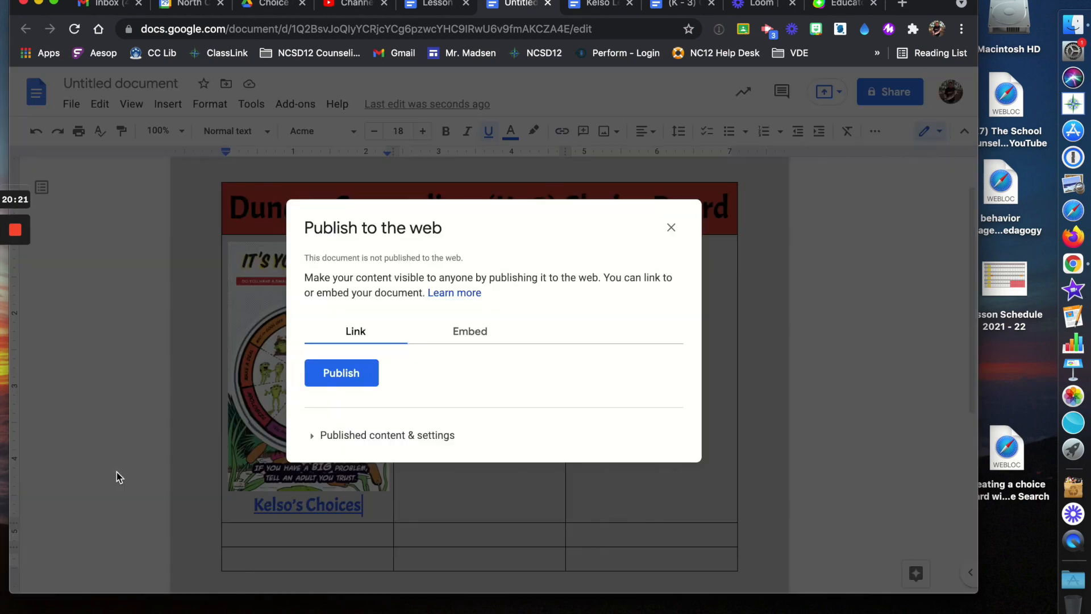
left_click(345, 379)
left_click(631, 112)
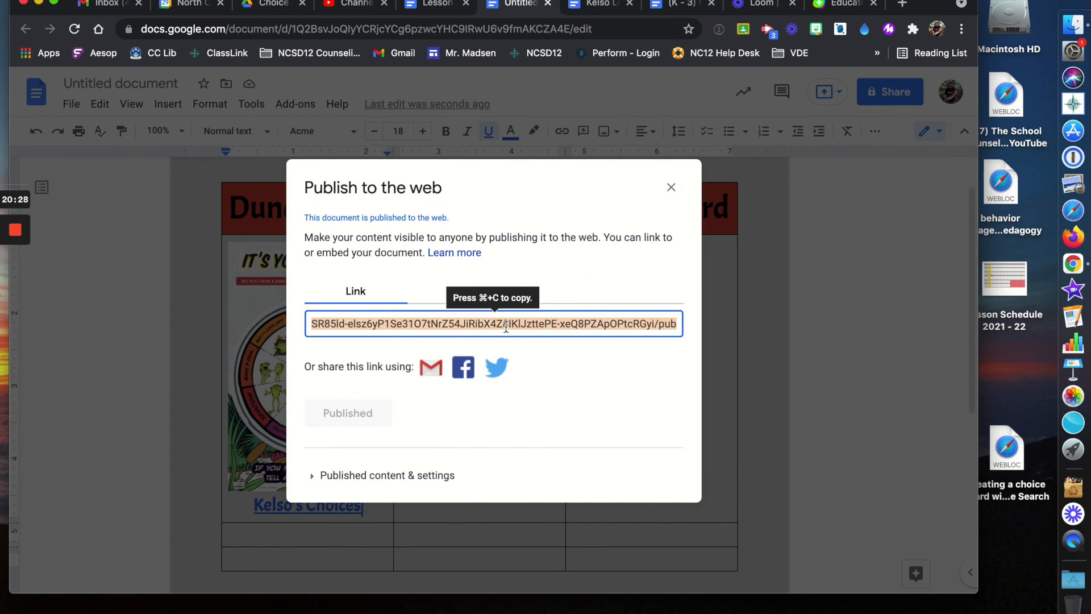
left_click(671, 187)
- Open the copied choice board URL in a new browser tab and check the published page's layout
left_click(902, 11)
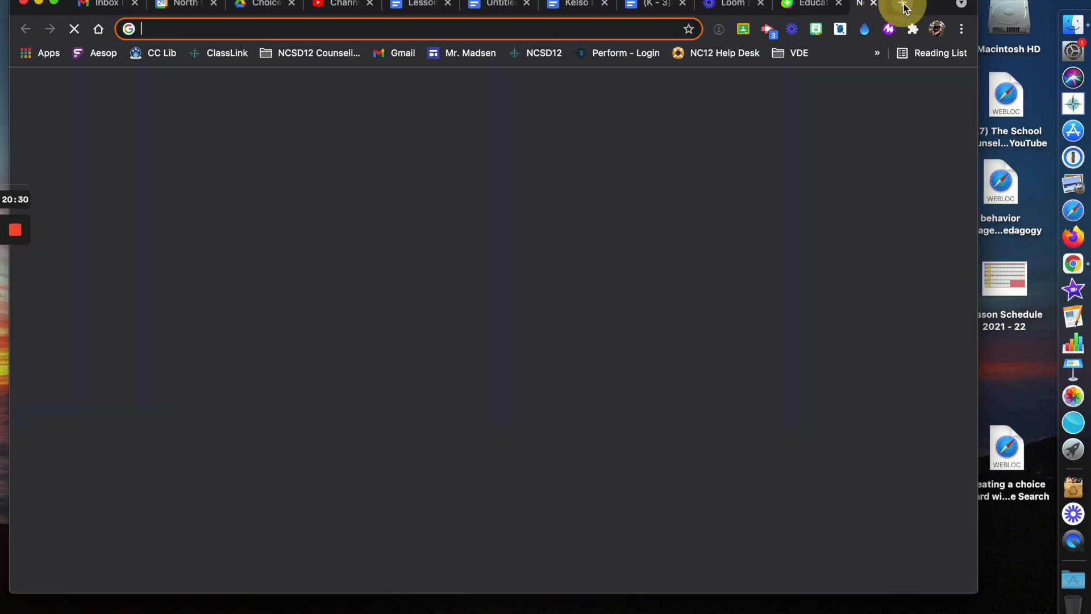
left_click(420, 30)
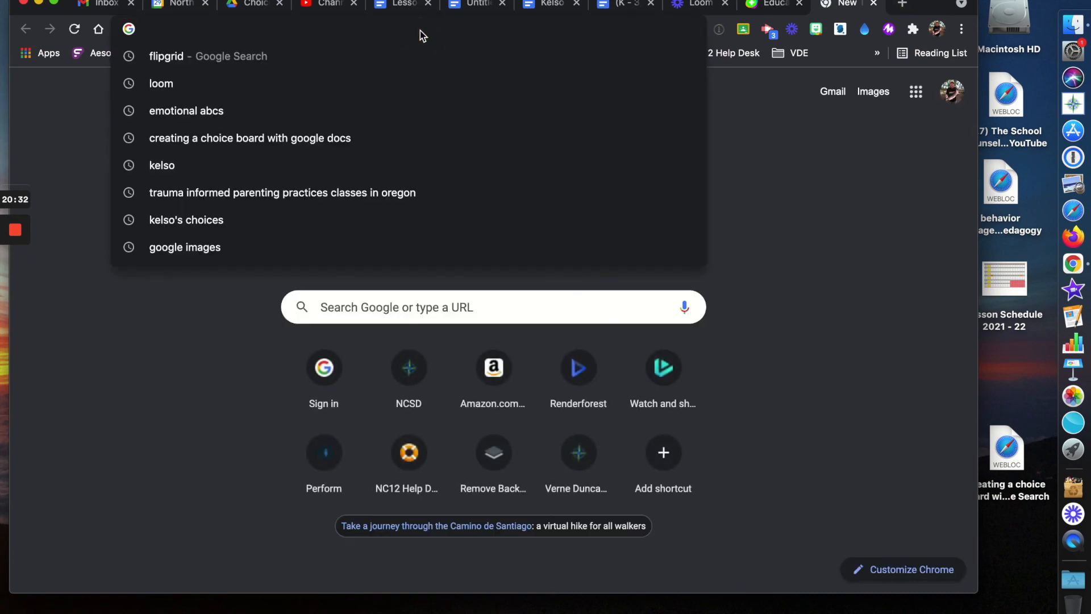
type("https://docs.google.com/document/d/e/2PACX-1vR6CaBL1Jxss6niFSR85ld-elsz6yP1Se31O7tNrZ54JiRibX4Z8IKlJzttePE-xeQ8PZApOPtcRGyi/pub")
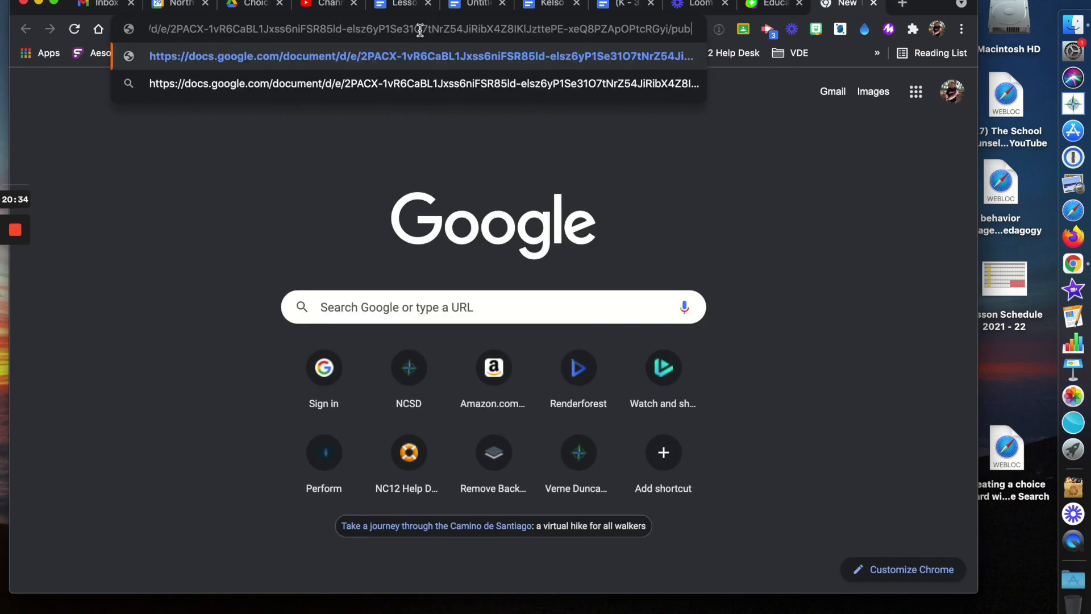
key("Return")
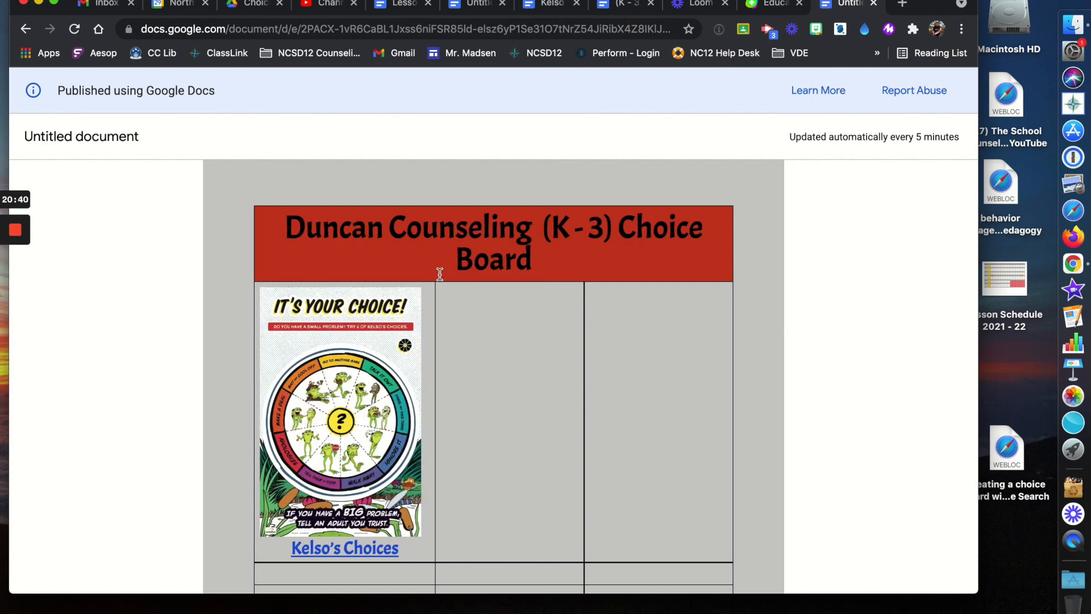
scroll(513, 432, "down", 2)
scroll(513, 433, "up", 2)
scroll(513, 433, "down", 1)
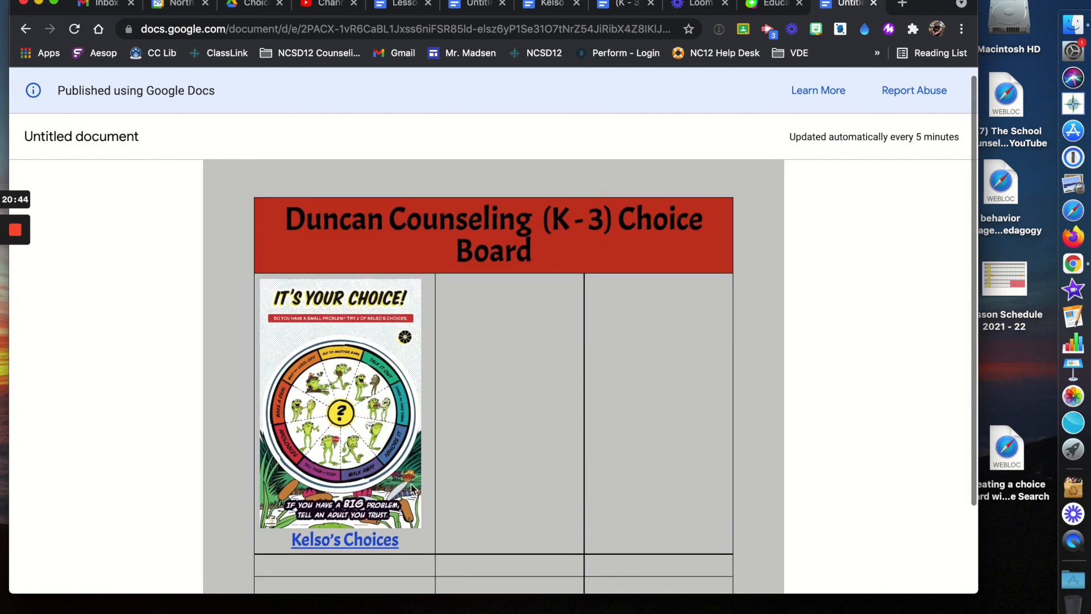
- Follow the "Kelso's Choices" link on the published choice board and look through the published Lesson 1 page
left_click(351, 537)
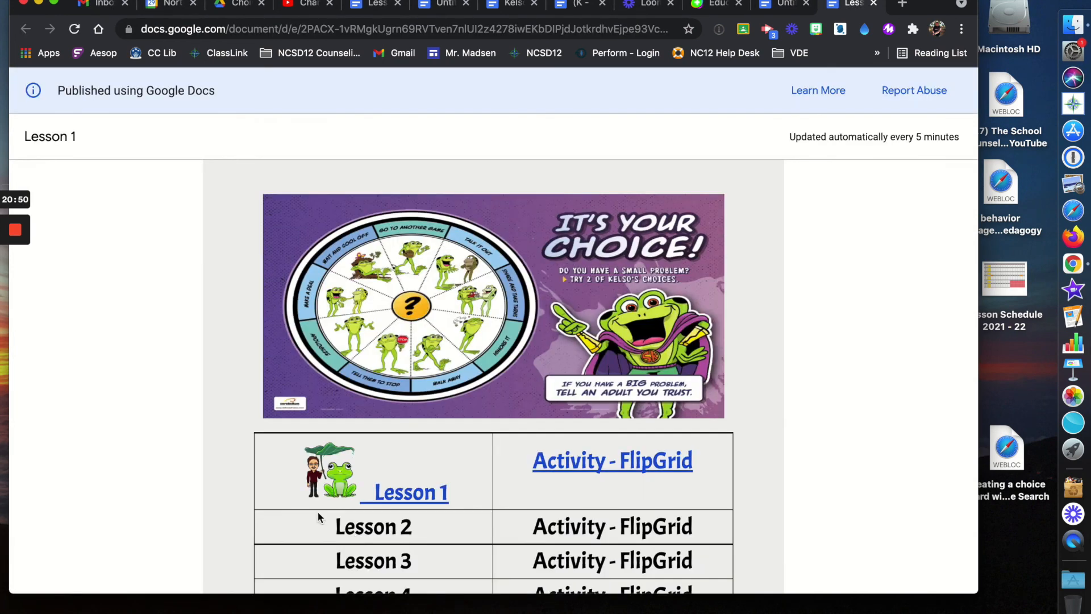
scroll(810, 467, "down", 3)
scroll(810, 467, "up", 3)
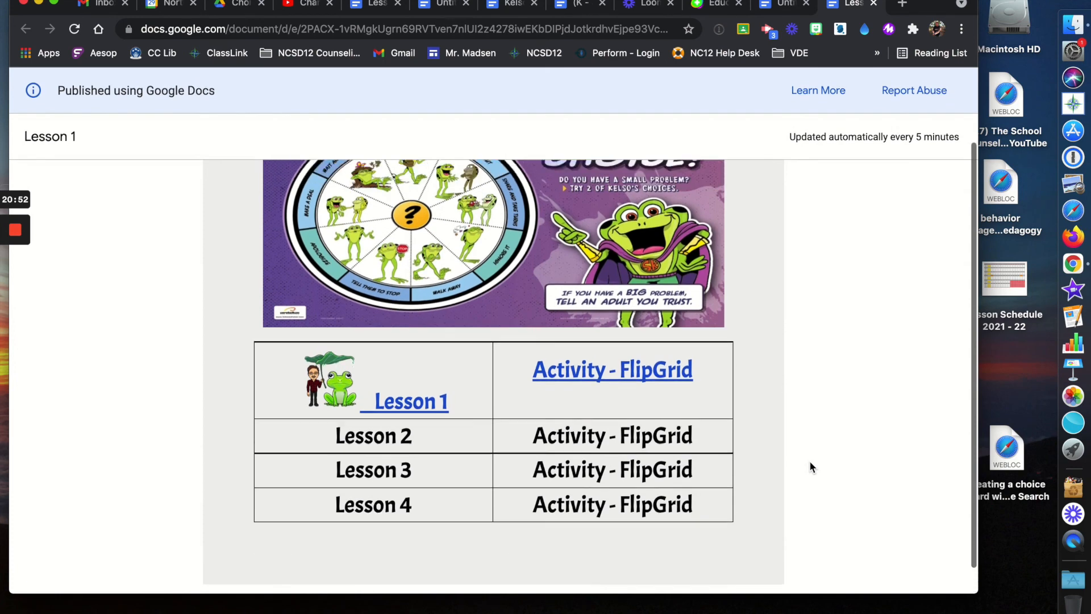